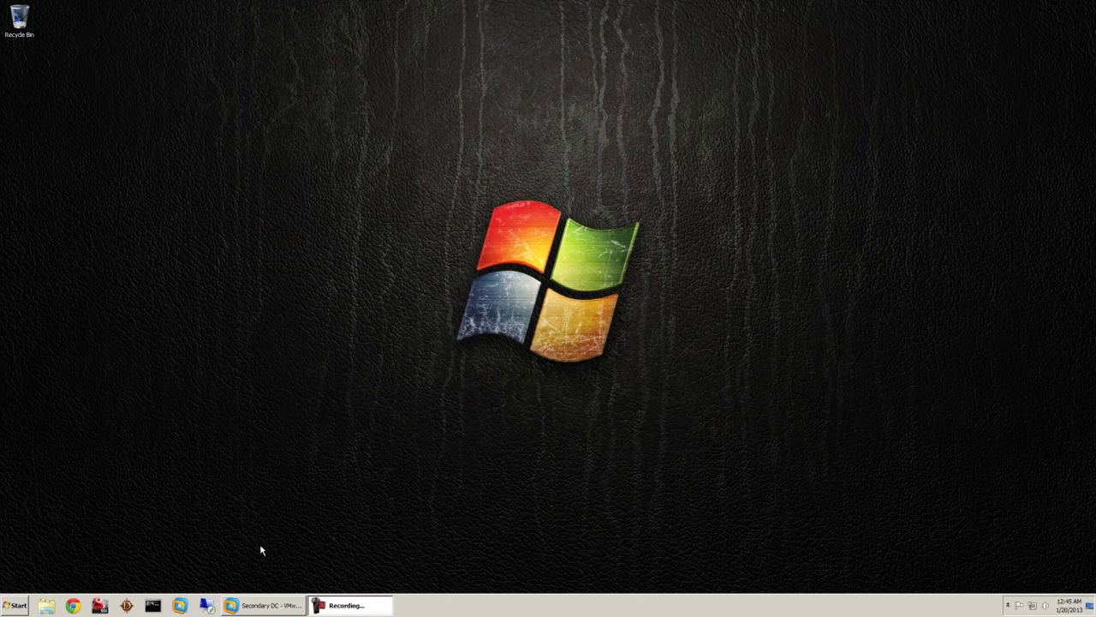
Launch Chrome and load the Cisco gateway login page at 192.168.0.1.
left_click_drag(411, 97, 633, 351)
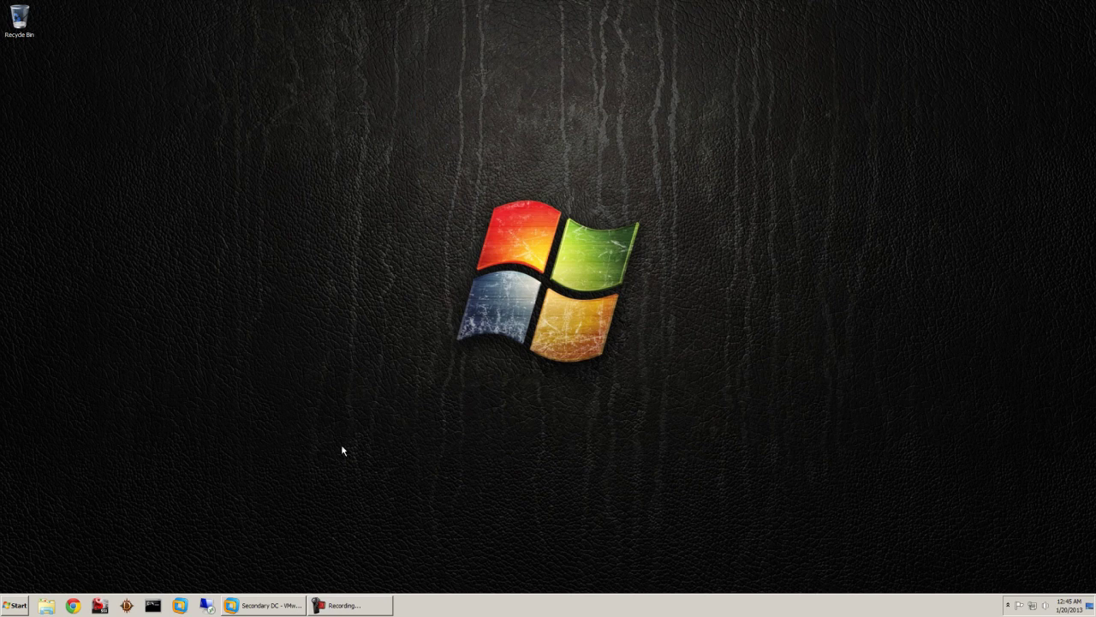
left_click(78, 605)
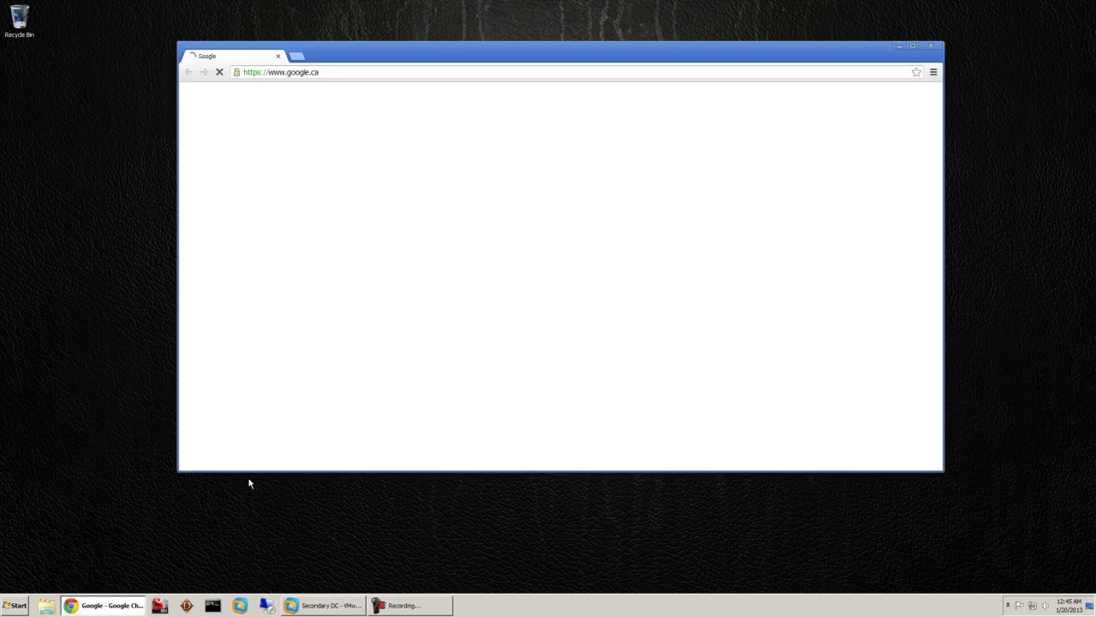
left_click(334, 72)
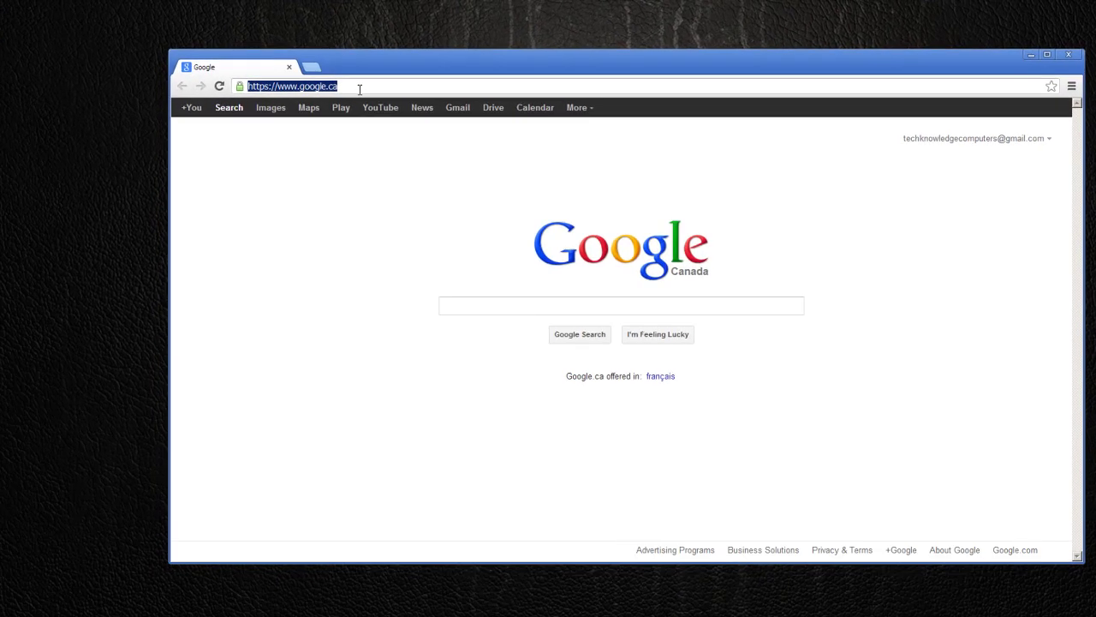
type("1")
type("92.168")
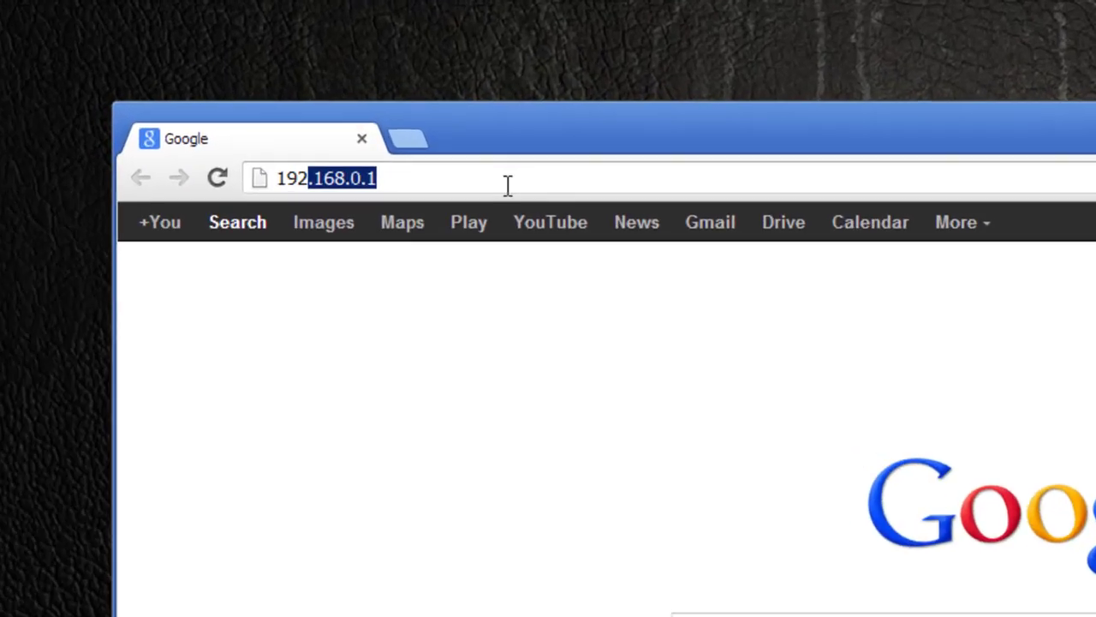
type(".0.1")
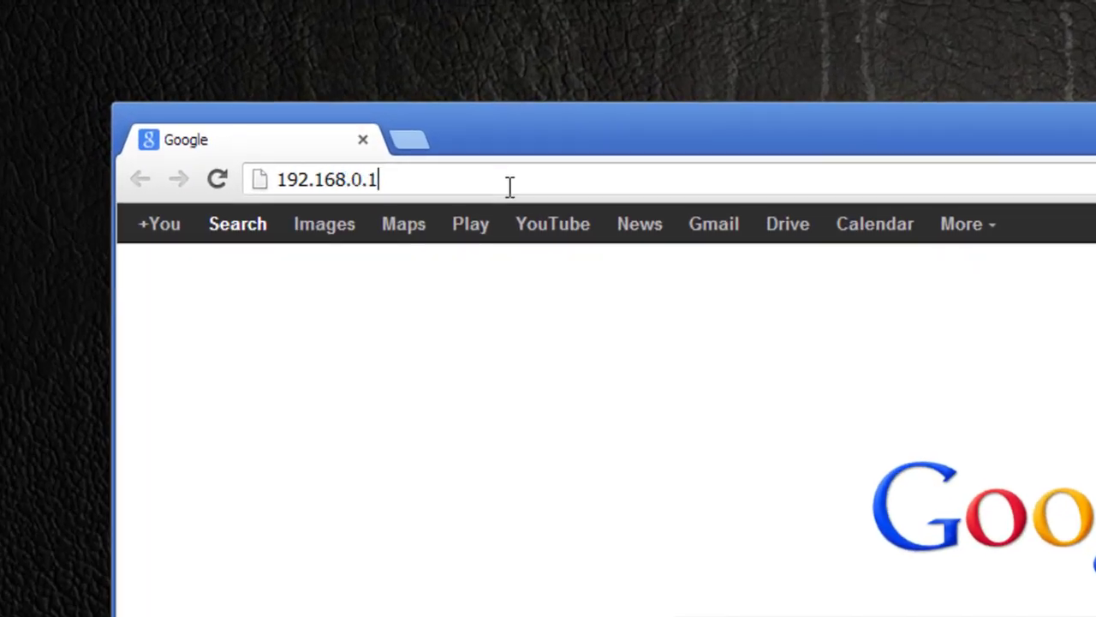
key("Return")
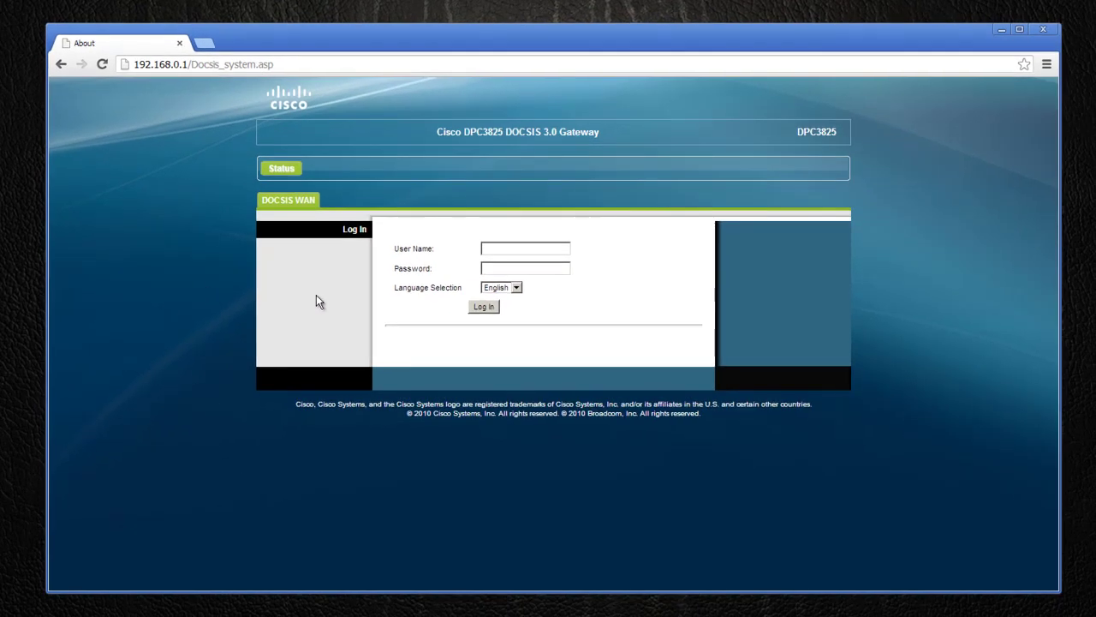
left_click(507, 249)
left_click(225, 64)
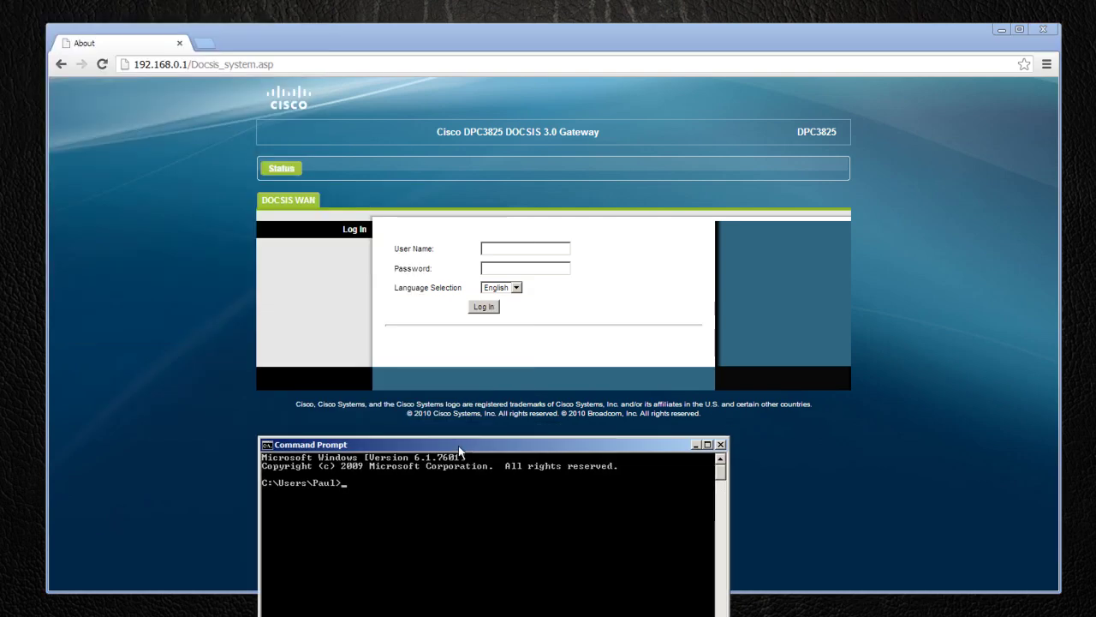
Run ipconfig to confirm address 192.168.0.10 and gateway 192.168.0.1, then close Command Prompt.
type("ipconfig")
key("Return")
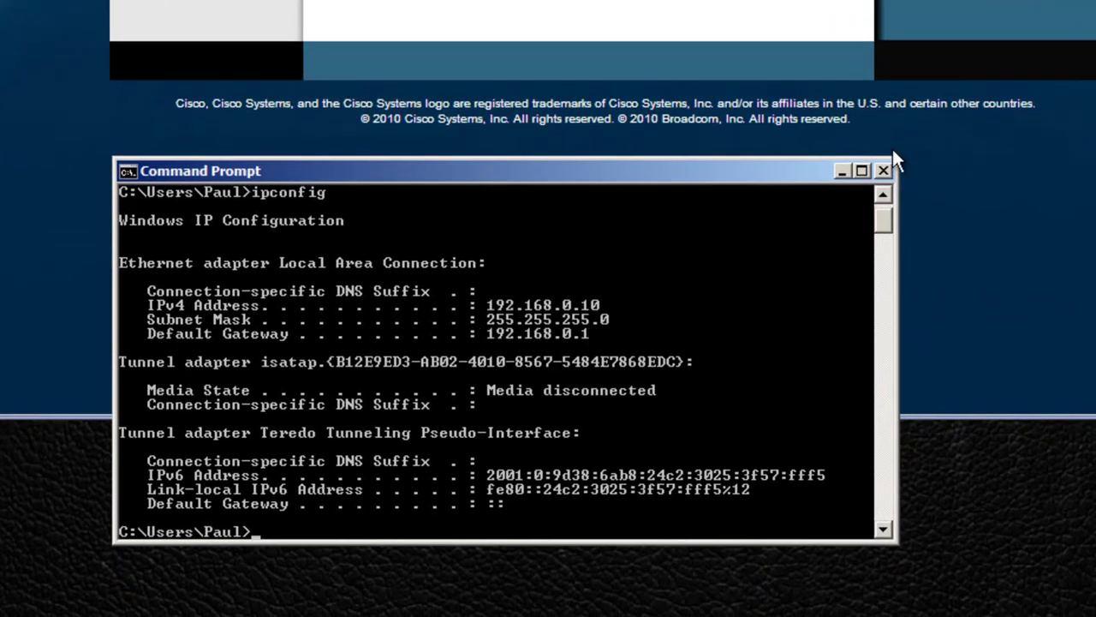
left_click(883, 171)
left_click(483, 255)
Log in to the Cisco DPC3825 gateway with the router user name and password.
type("Mike")
key("Tab")
type("cisco")
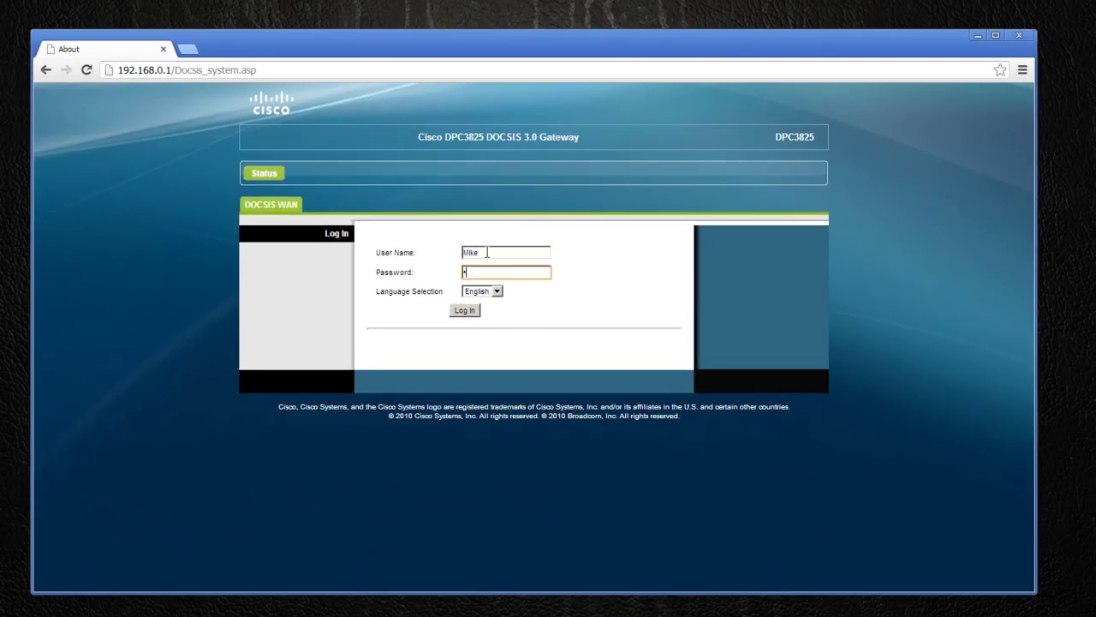
key("Return")
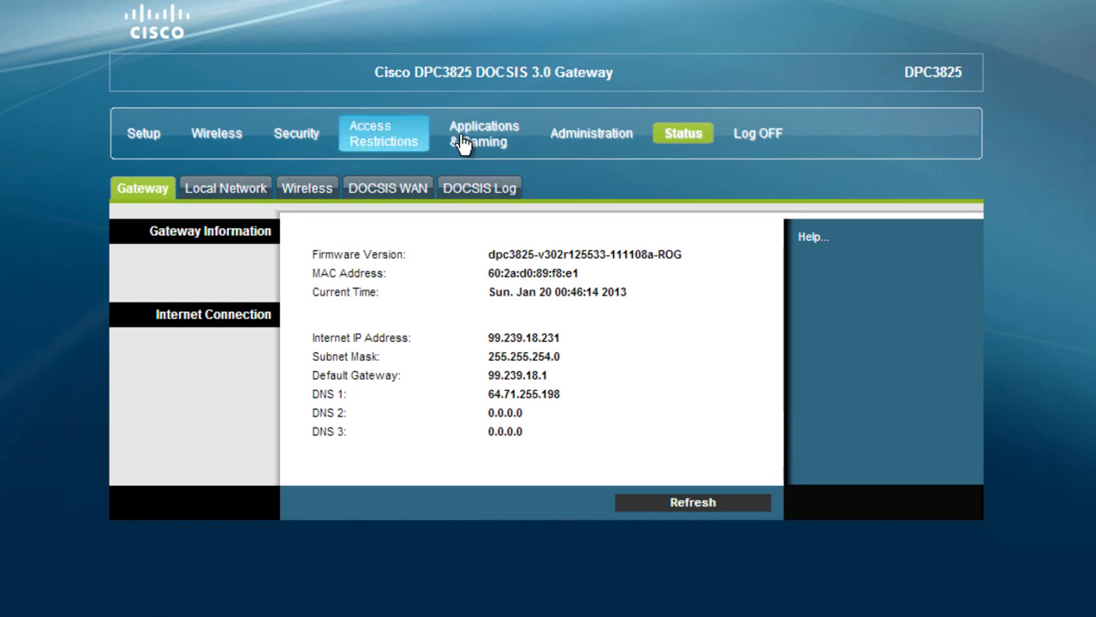
Go to Setup > Lan Setup, showing local IP 192.168.0.1 with DHCP server enabled.
left_click(135, 136)
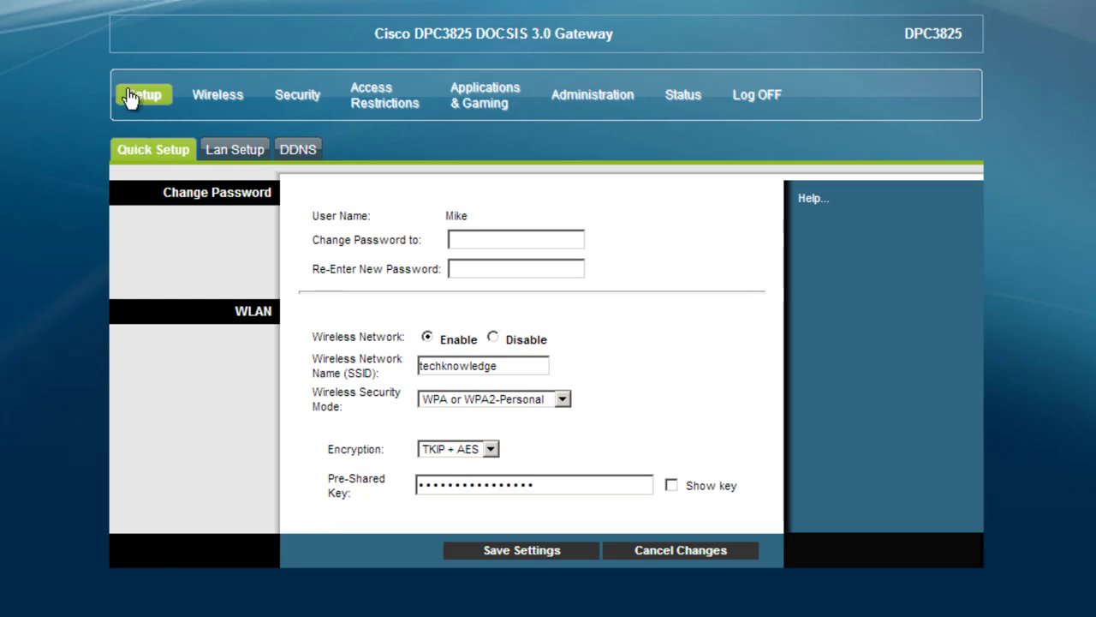
left_click(230, 159)
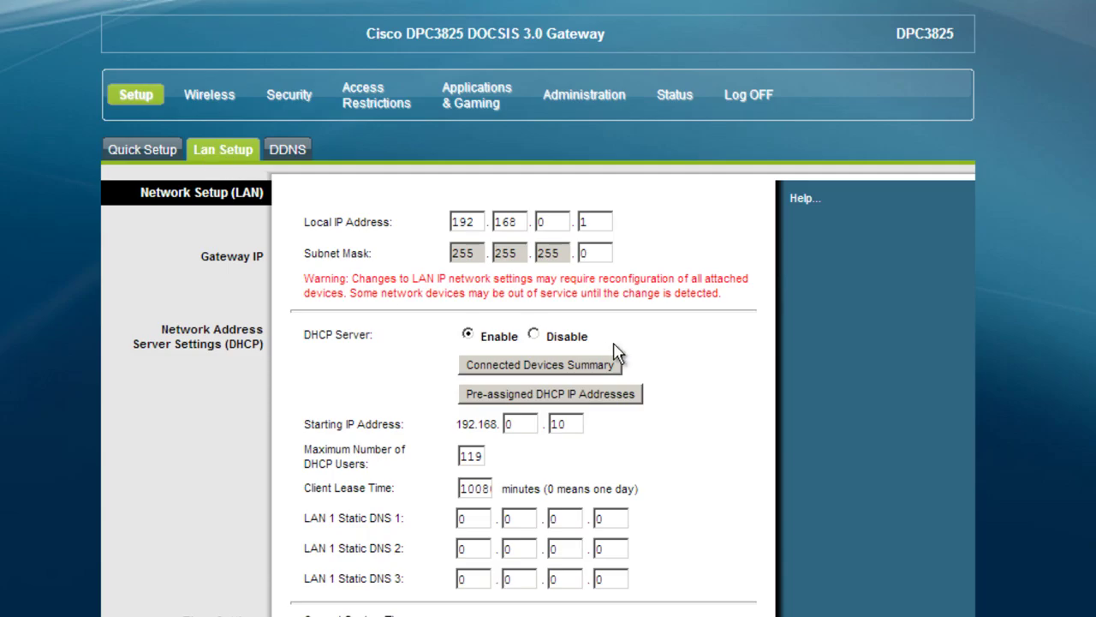
scroll(511, 364, "down", 3)
scroll(463, 369, "up", 2)
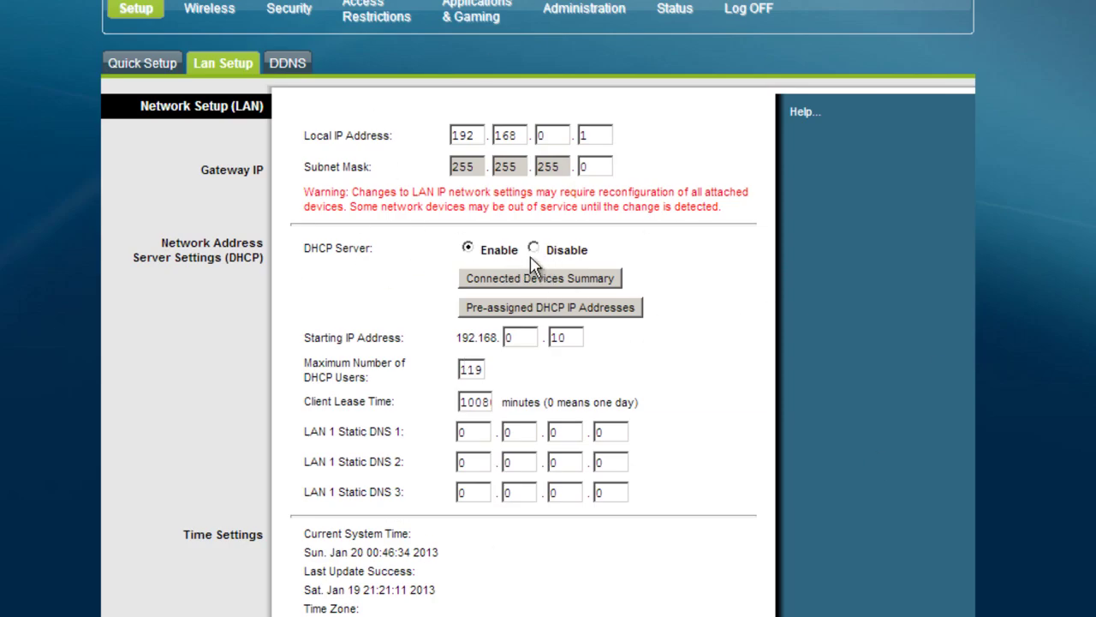
left_click_drag(226, 258, 263, 258)
left_click(562, 23)
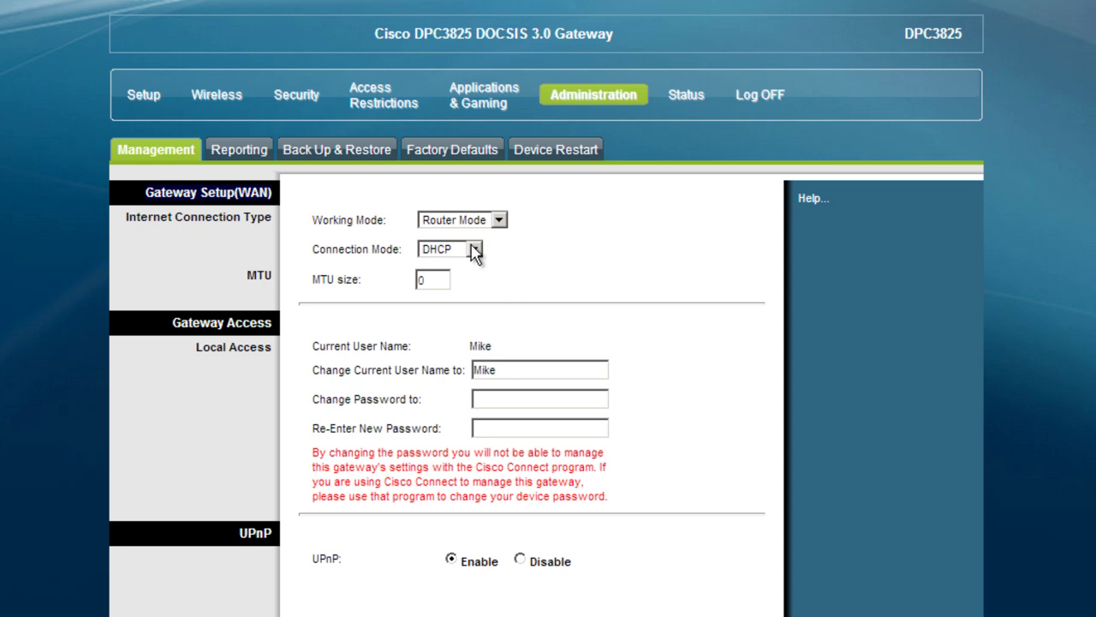
left_click(165, 110)
left_click(242, 159)
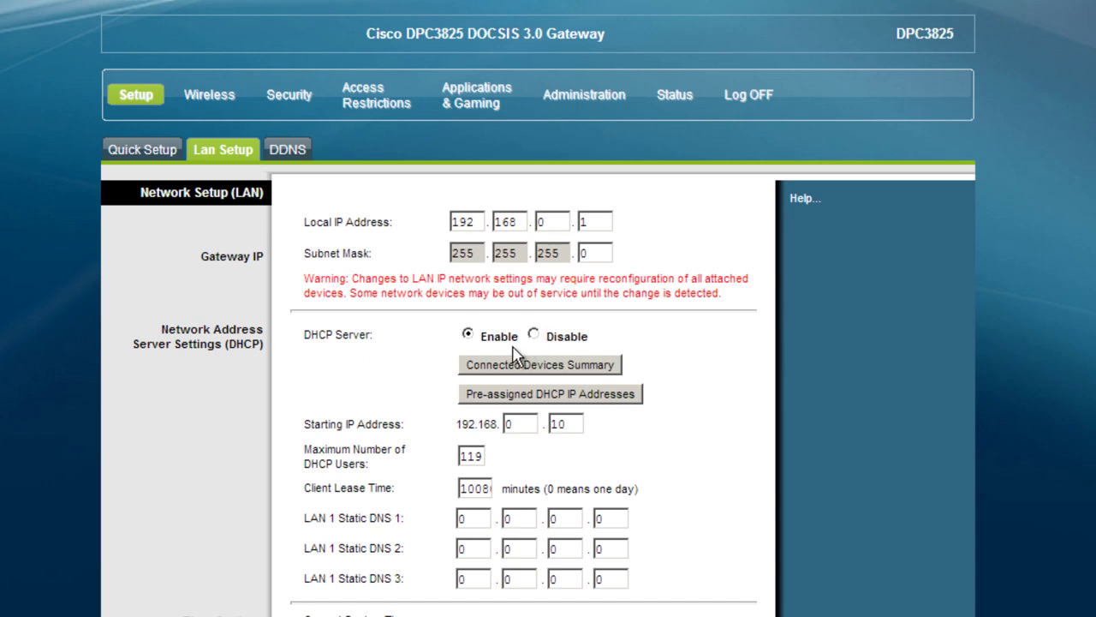
Disable the router's DHCP server.
left_click_drag(222, 346, 244, 344)
left_click(533, 334)
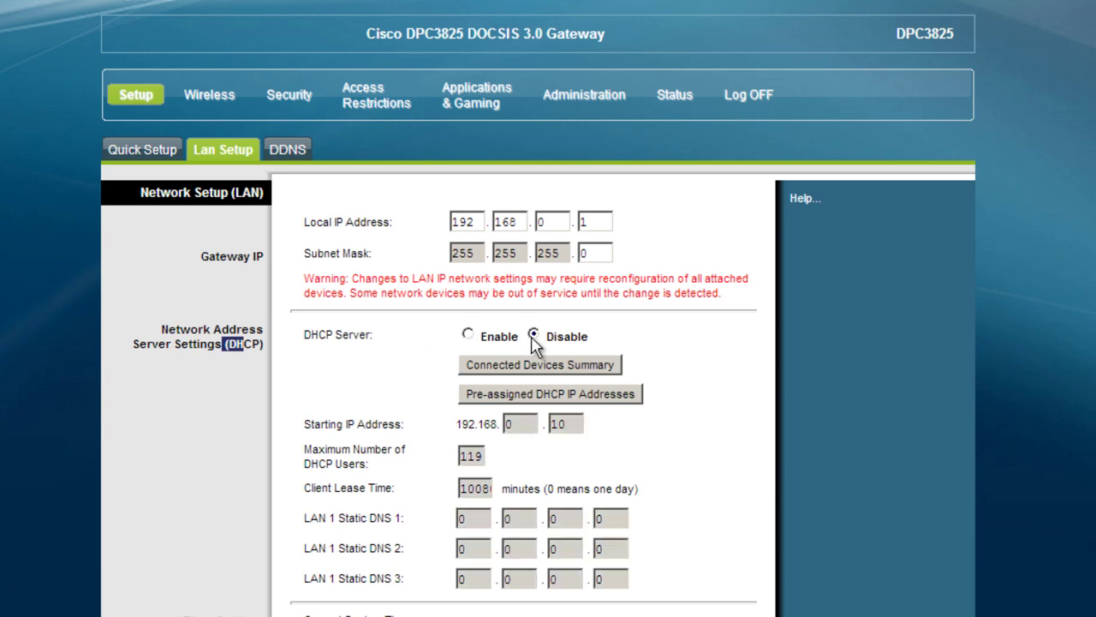
double_click(460, 222)
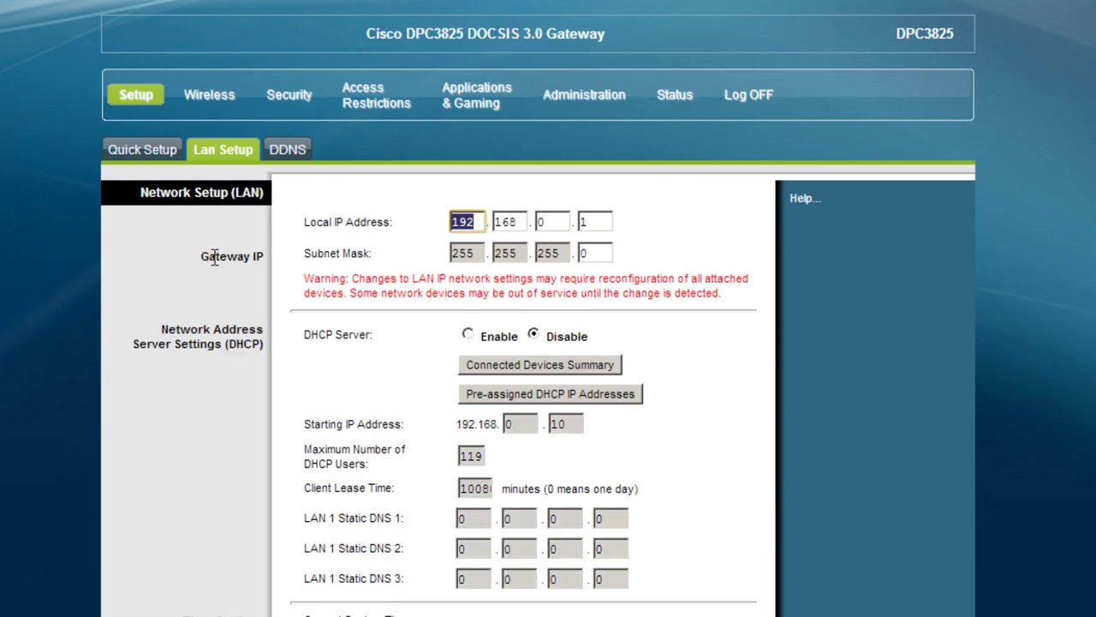
left_click_drag(205, 256, 299, 276)
left_click(455, 221)
Change the router's local IP address from 192.168.0.1 to 10.10.10.1.
double_click(471, 221)
type("10.")
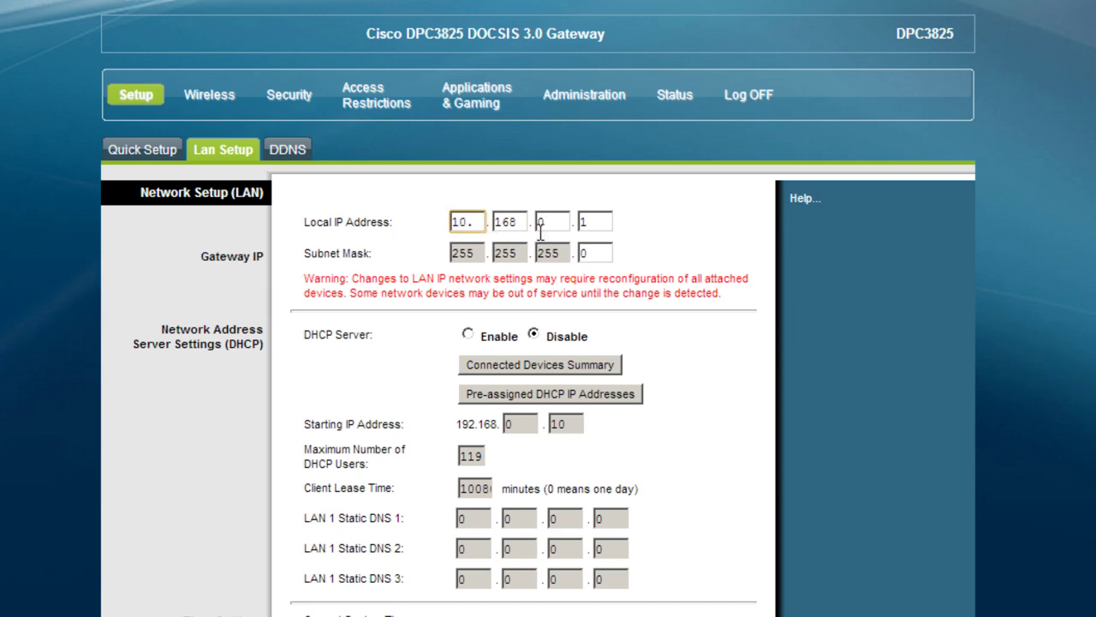
key("Tab")
type("10")
key("Tab")
type("10")
key("Tab")
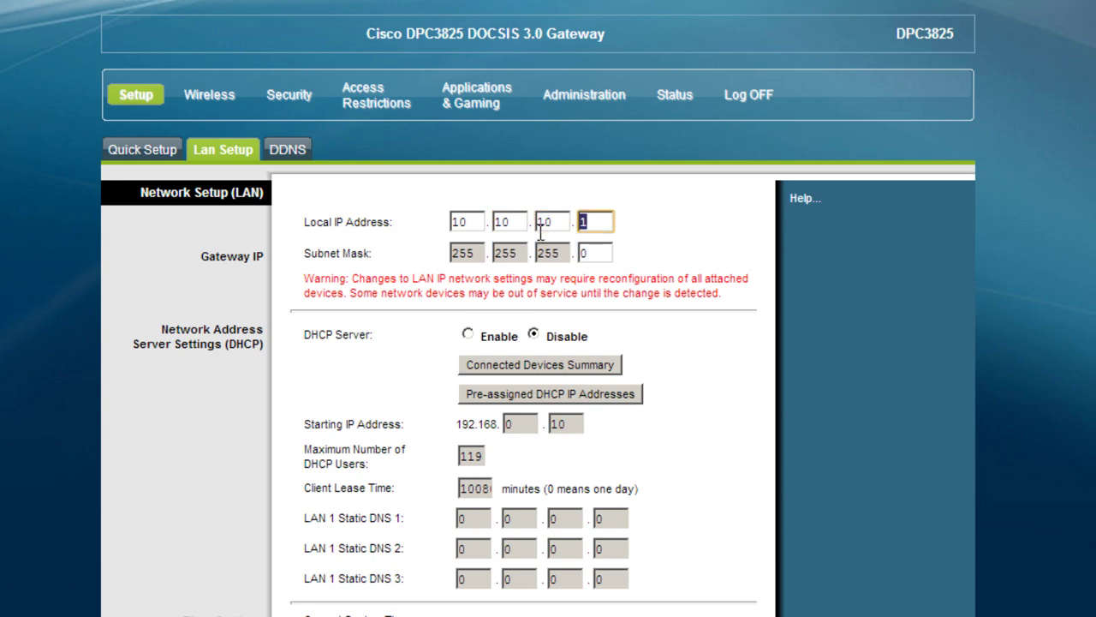
left_click(685, 228)
Check the address's last octet and save the new LAN settings.
scroll(685, 228, "down", 2)
scroll(685, 233, "down", 5)
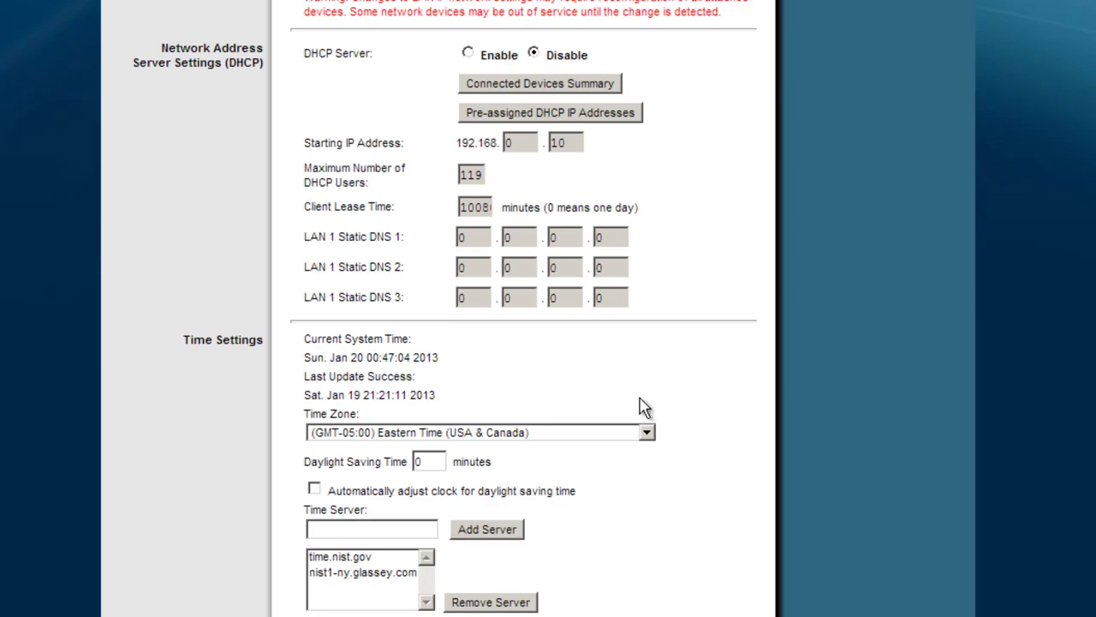
scroll(652, 473, "up", 6)
double_click(604, 224)
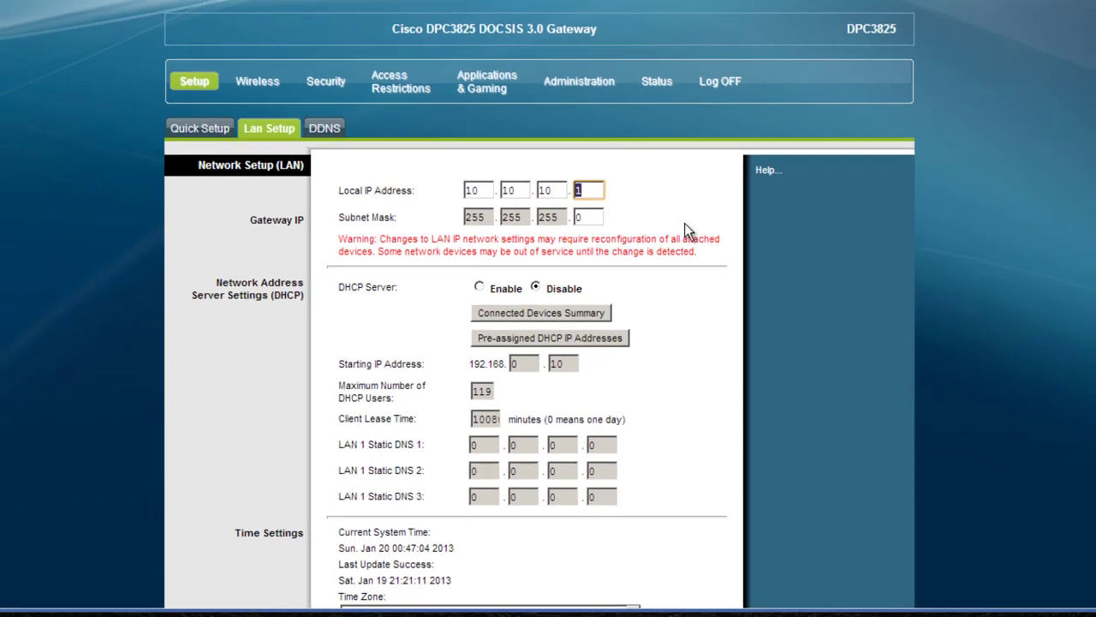
scroll(651, 342, "down", 5)
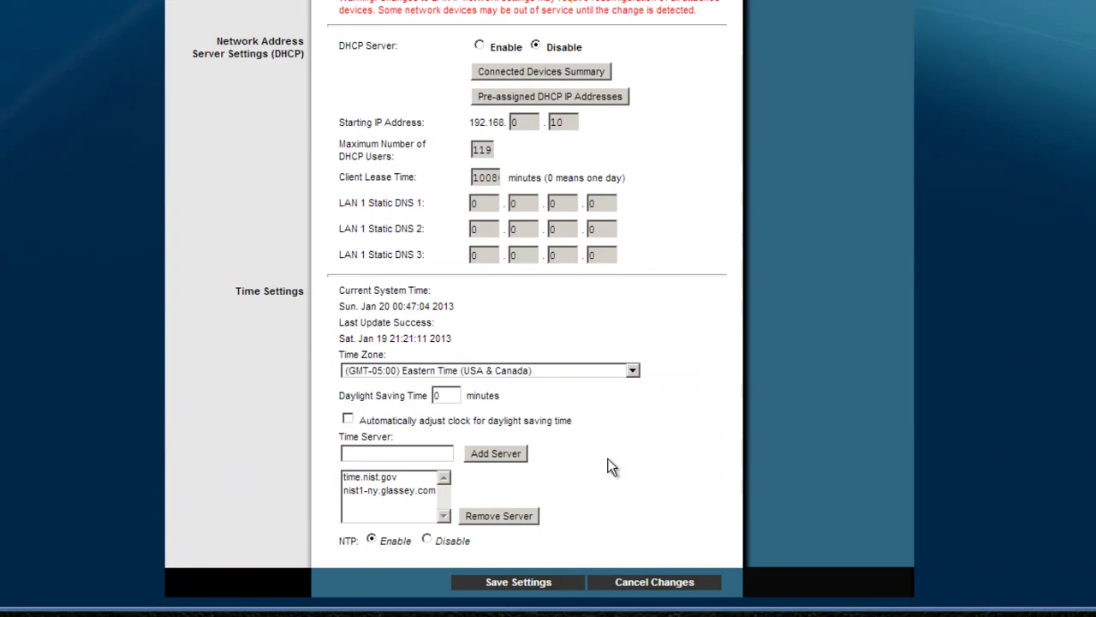
left_click(534, 581)
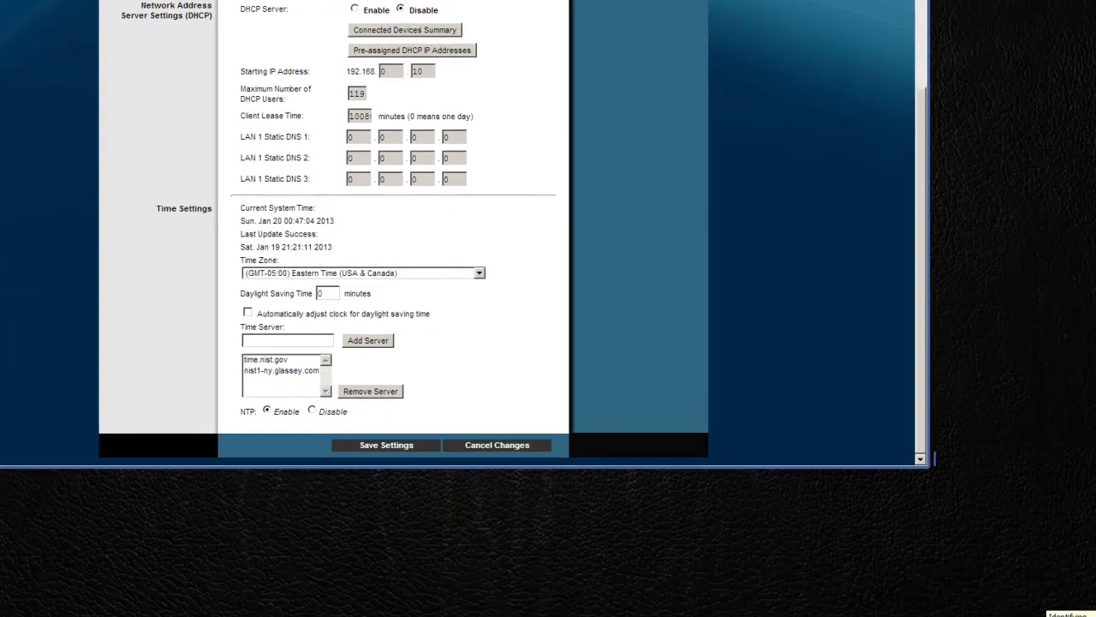
Open Network and Sharing Center from the network tray icon.
mouse_move(1095, 616)
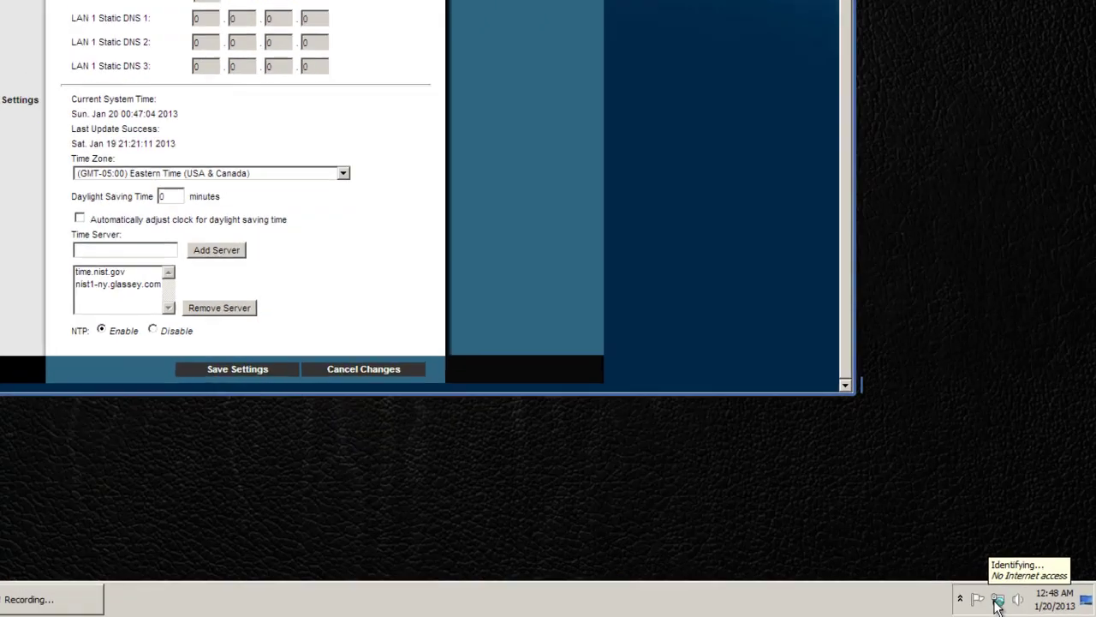
right_click(1002, 602)
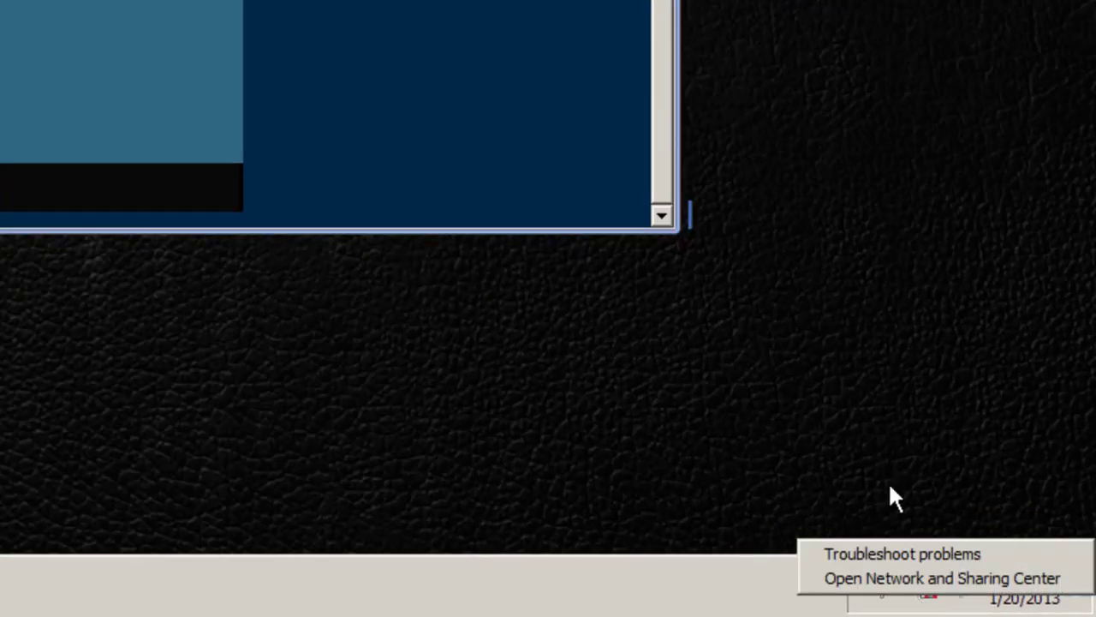
left_click(895, 499)
right_click(922, 600)
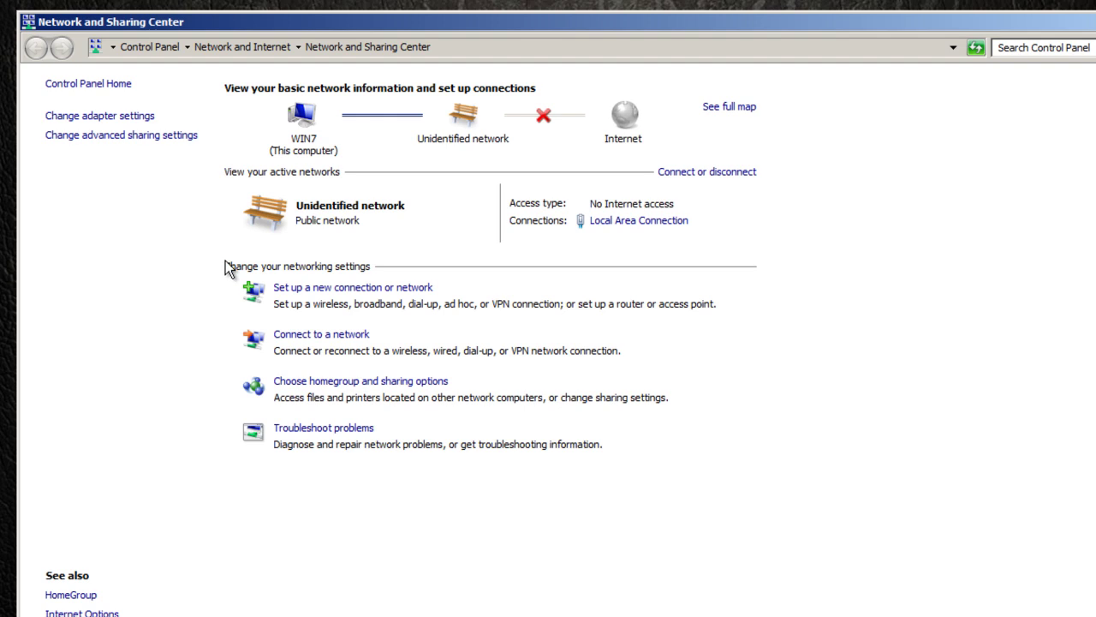
left_click_drag(317, 19, 319, 11)
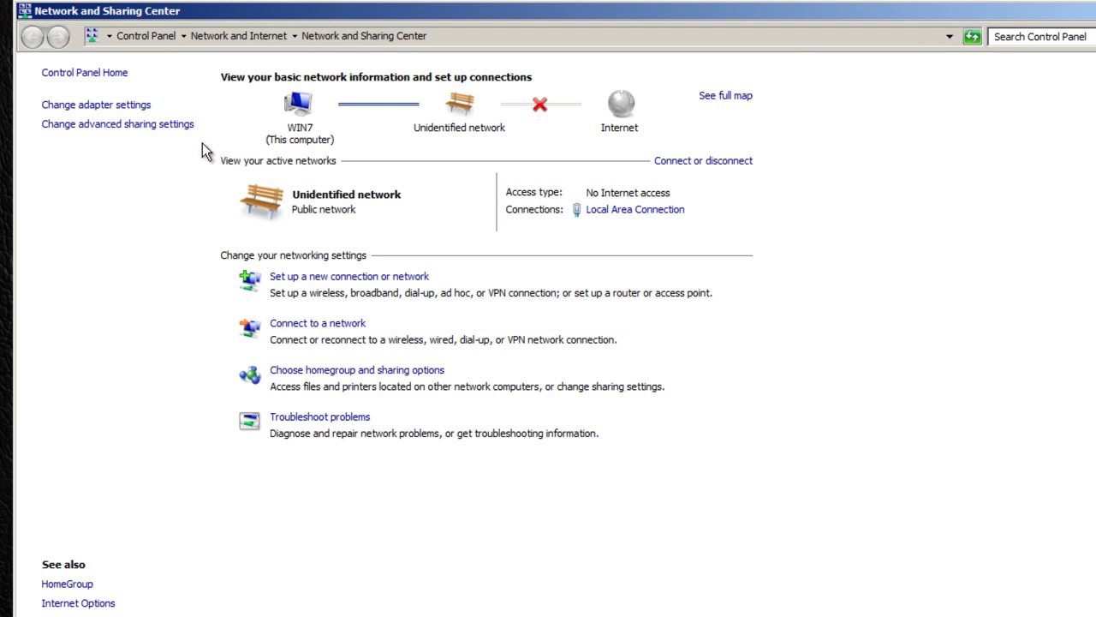
View Local Area Connection properties, select Internet Protocol Version 4, then close the dialog.
left_click(112, 108)
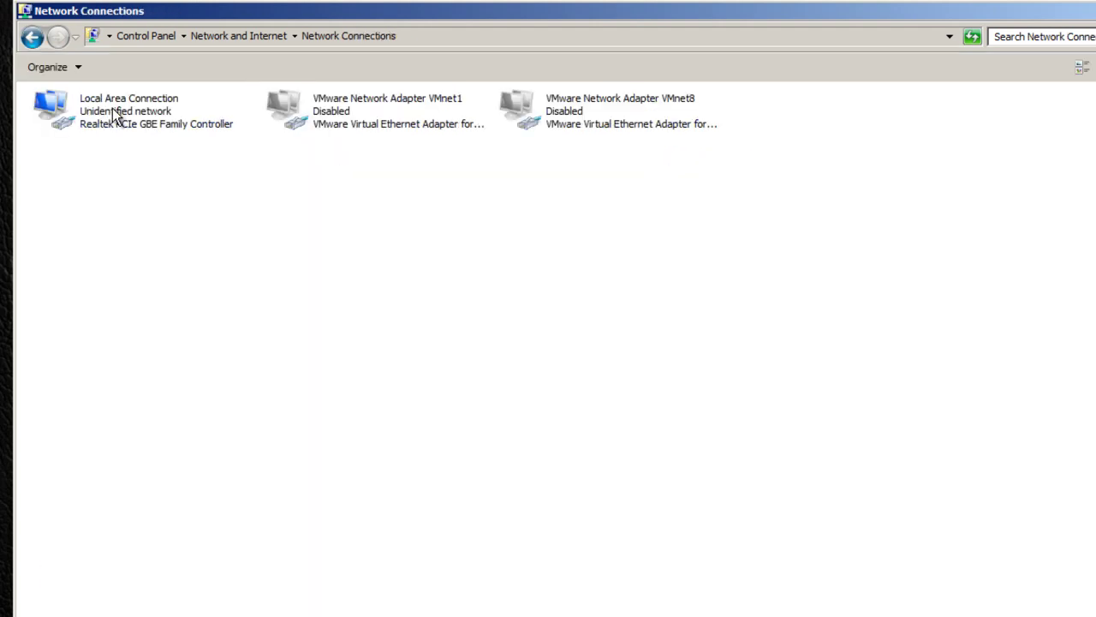
right_click(156, 122)
left_click(263, 273)
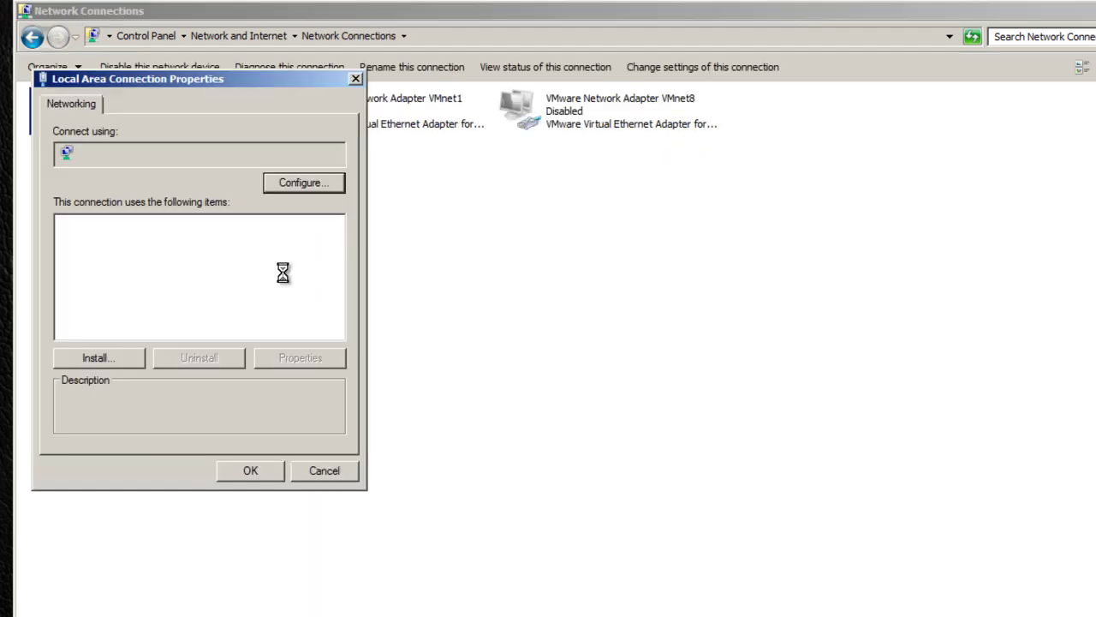
key("Down")
key("Down")
key("Down")
key("Down")
key("Down")
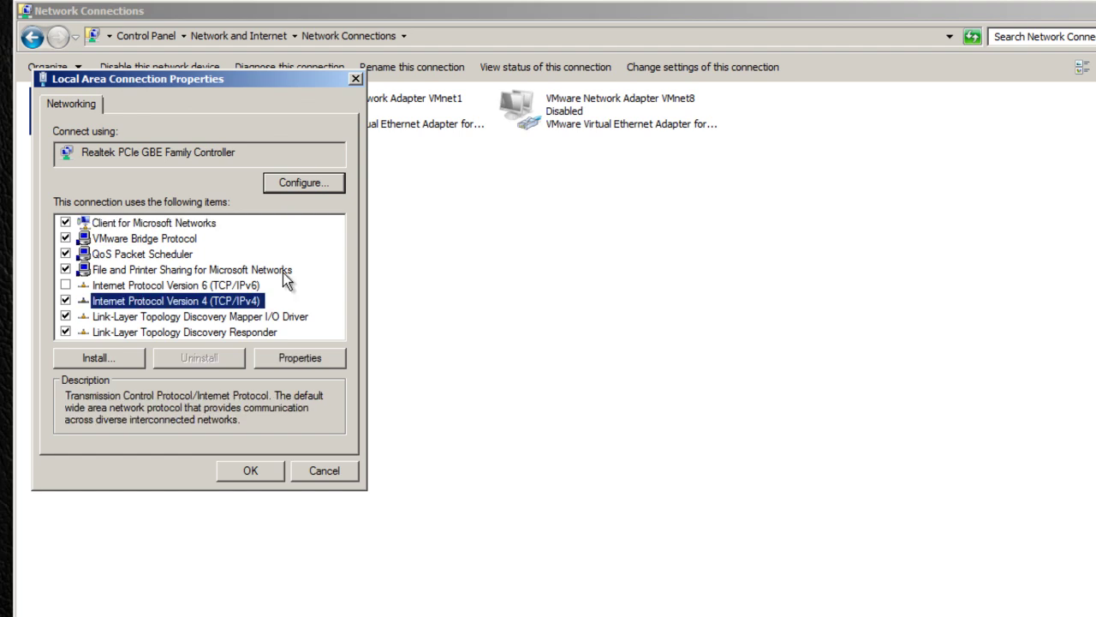
key("Escape")
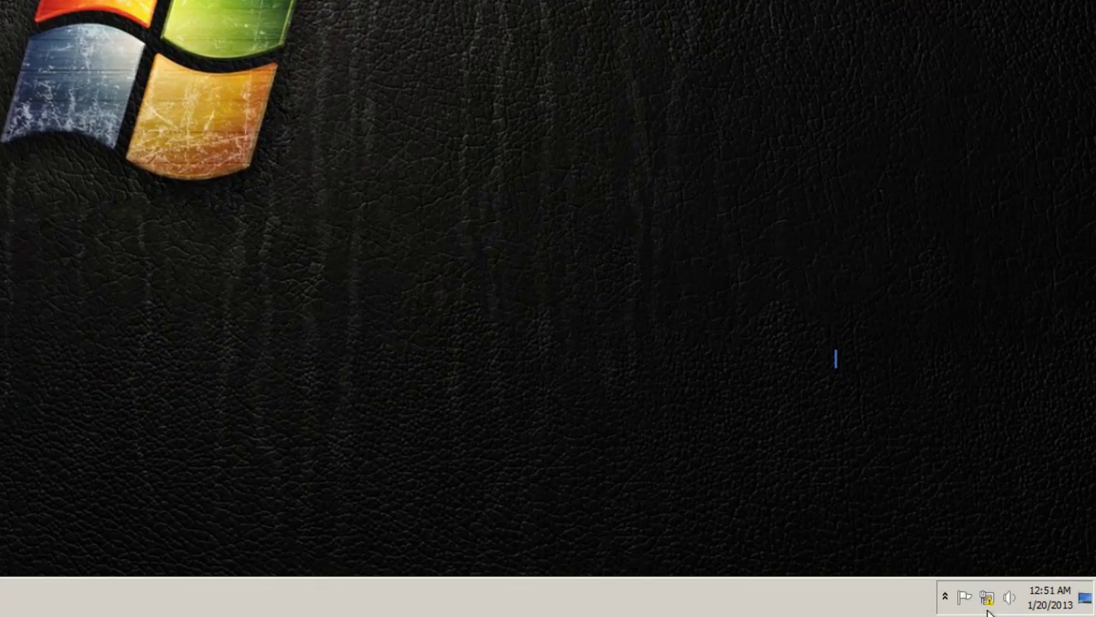
Search the Start menu for 'network' and open Network and Sharing Center.
right_click(985, 597)
left_click(991, 580)
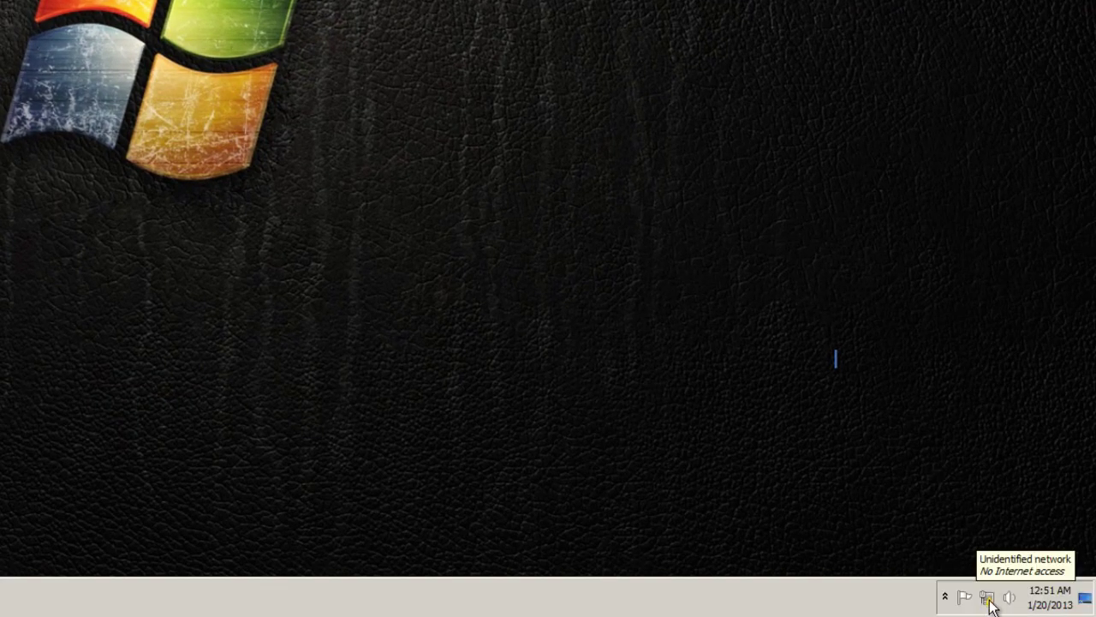
mouse_move(989, 604)
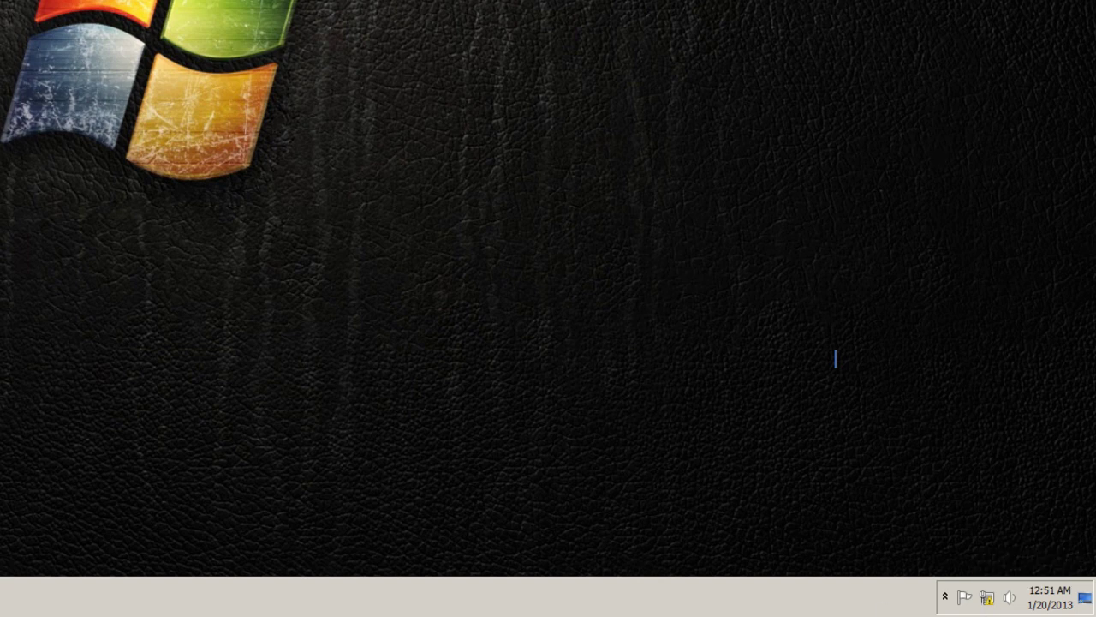
left_click(26, 596)
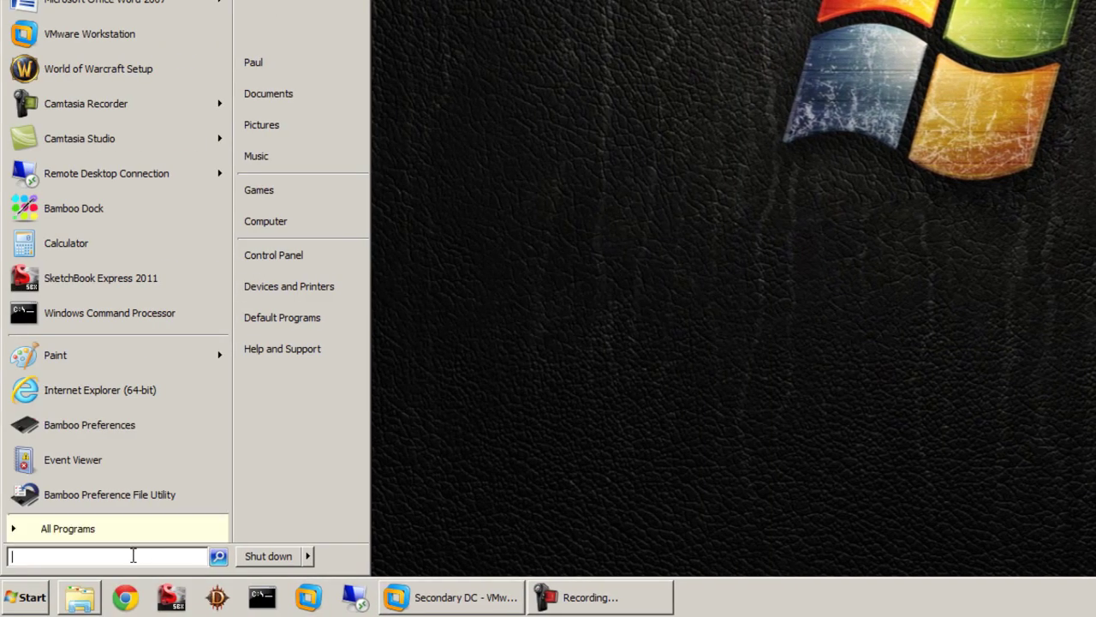
type("network")
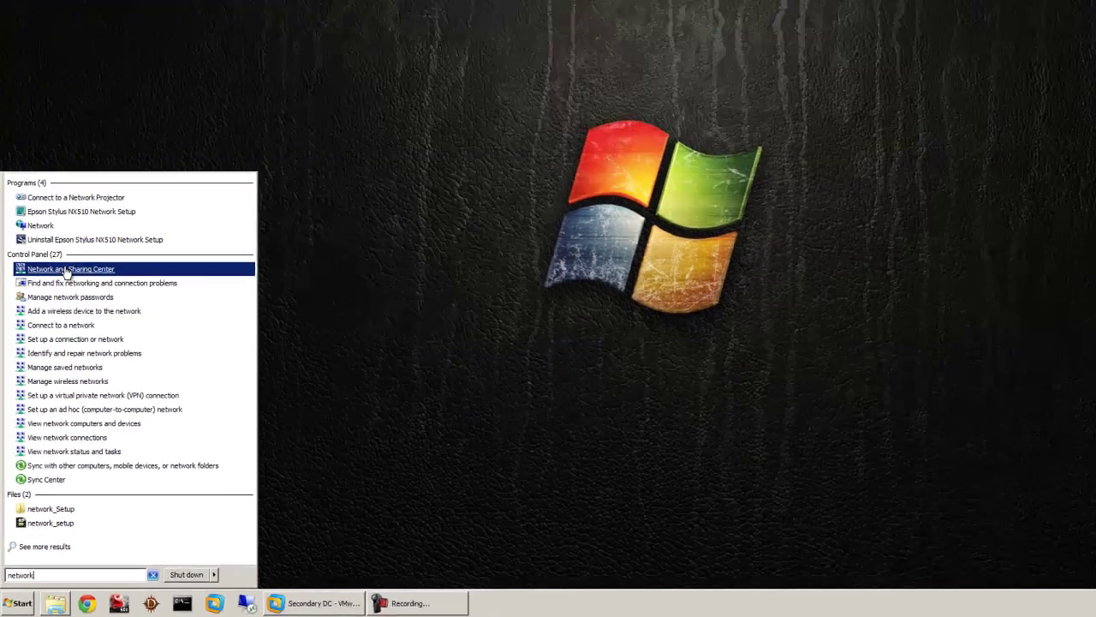
left_click(82, 117)
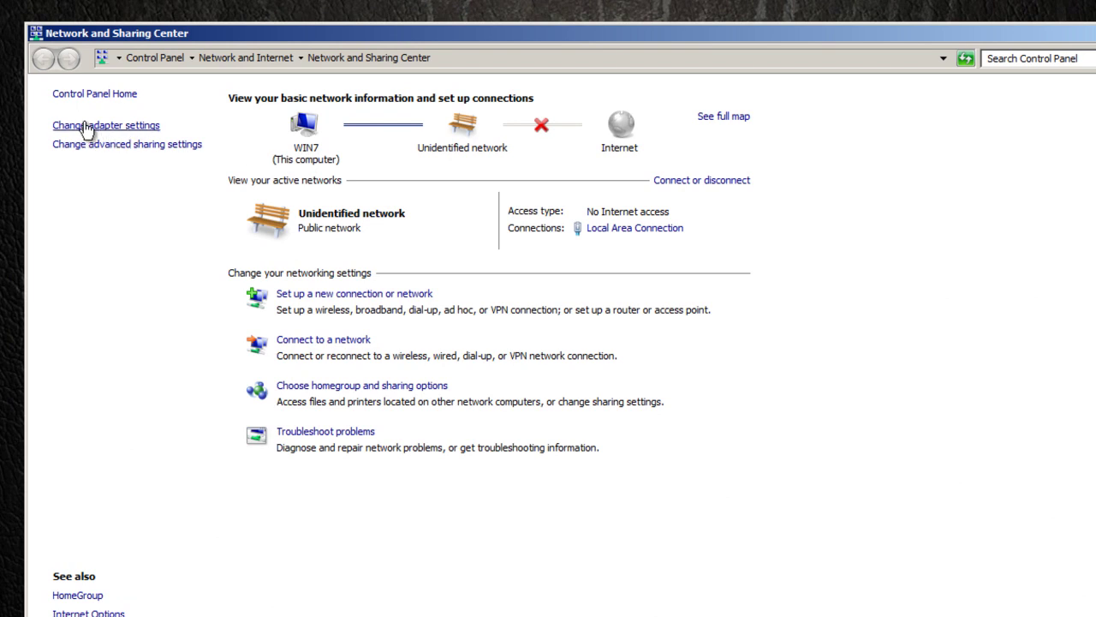
Open Local Area Connection Properties and select Internet Protocol Version 4 (TCP/IPv4).
left_click(99, 127)
left_click(115, 135)
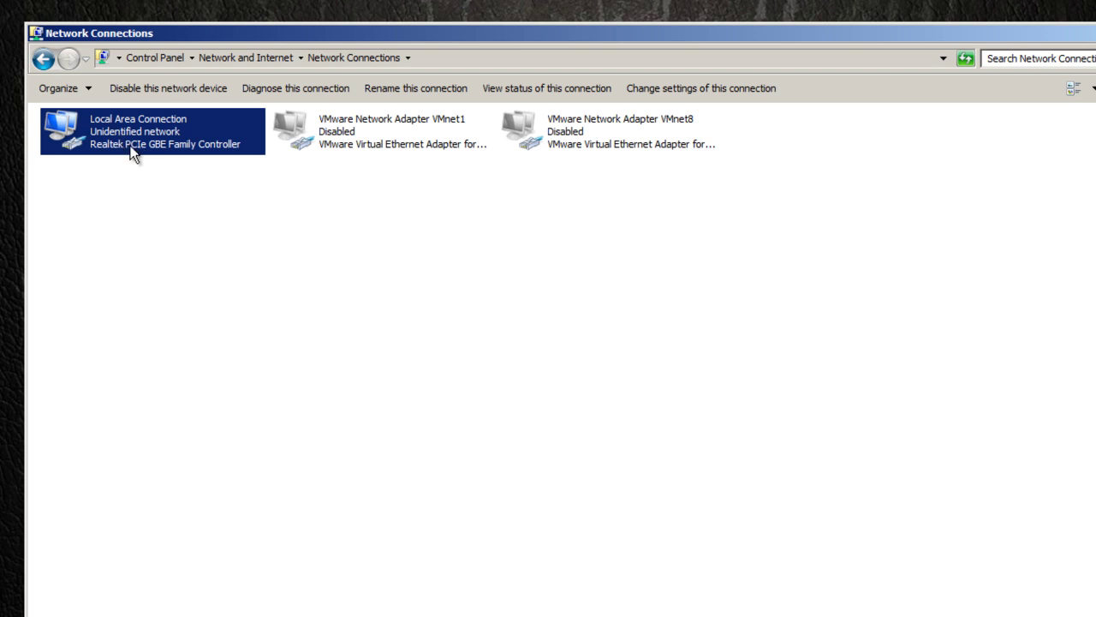
right_click(157, 147)
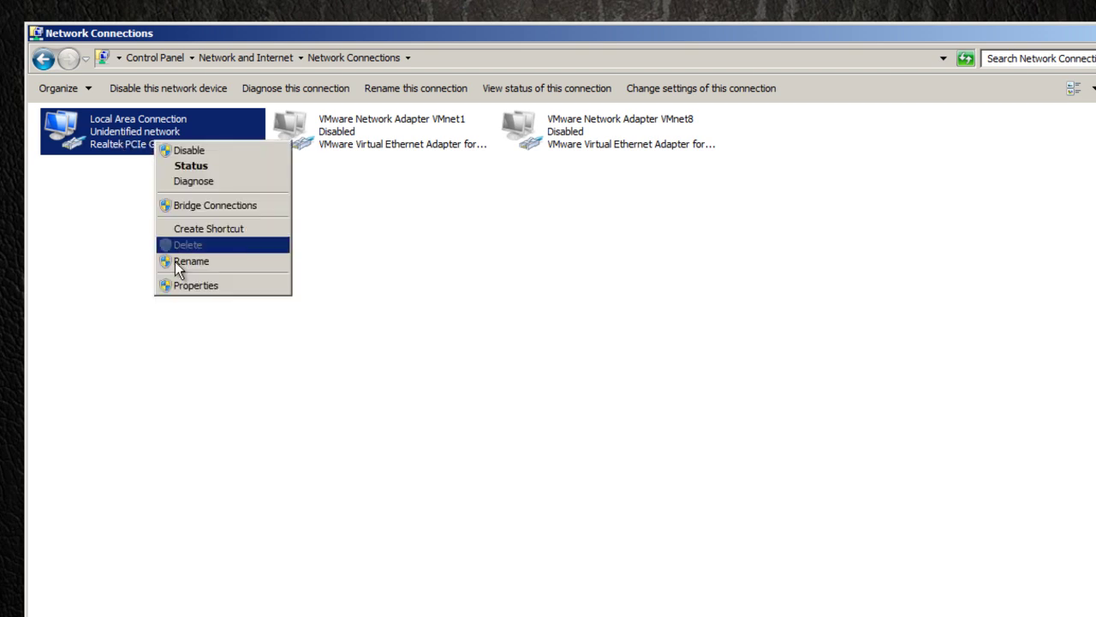
left_click(188, 285)
key("Down")
key("Down")
key("Down")
key("Down")
key("Down")
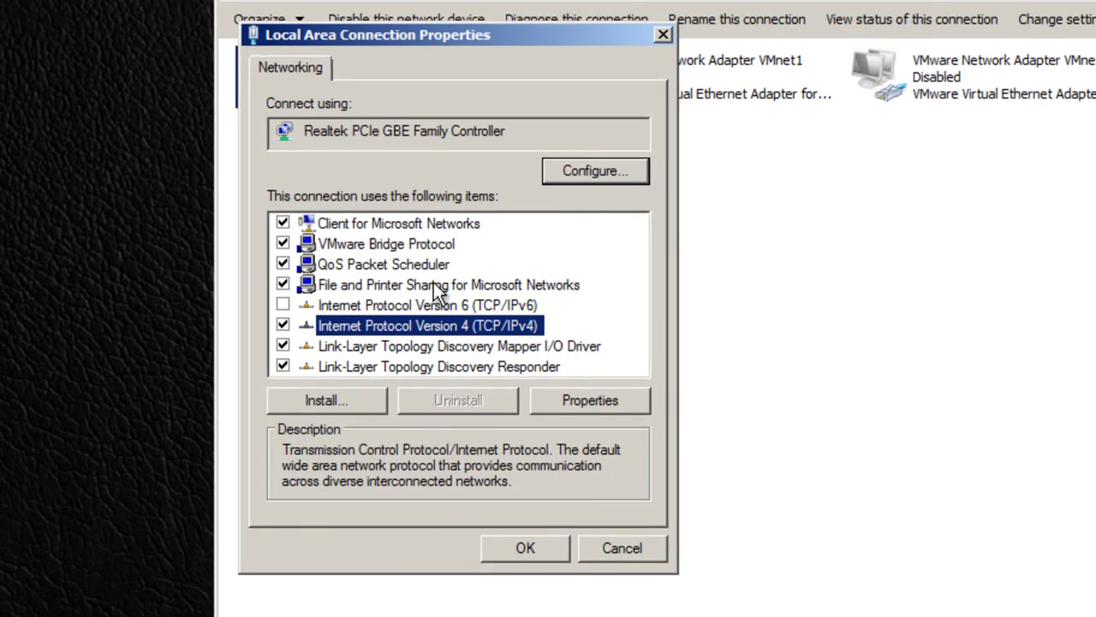
Switch IPv4 to static address 10.10.10.50 with subnet mask 255.255.255.0.
key("alt+r")
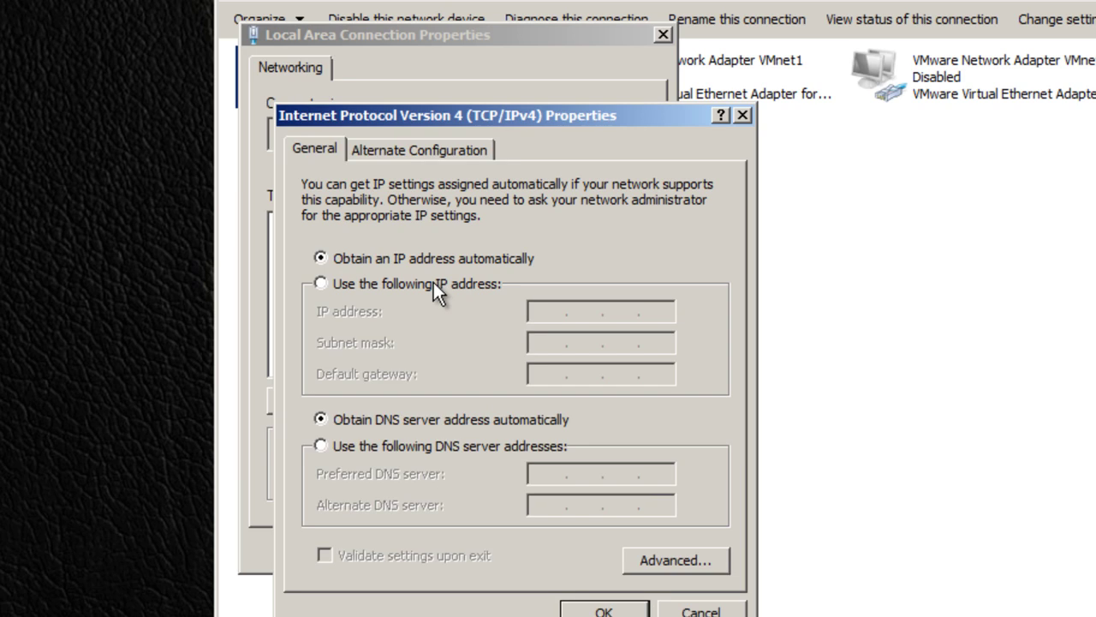
left_click(434, 284)
key("Tab")
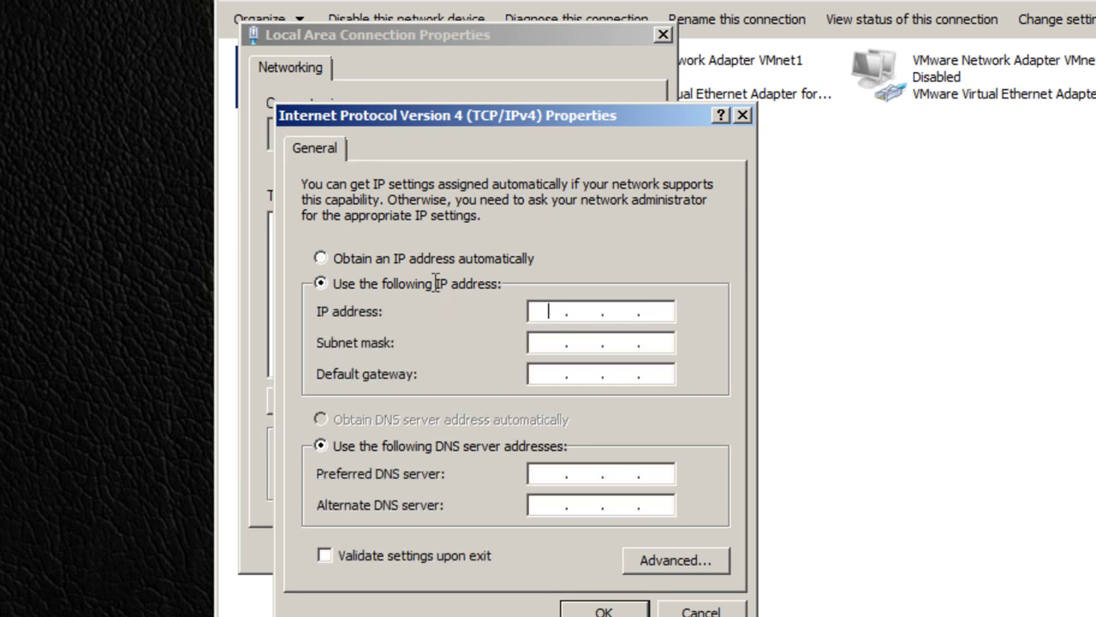
type("10 . 10 . 10 . 50")
key("Tab")
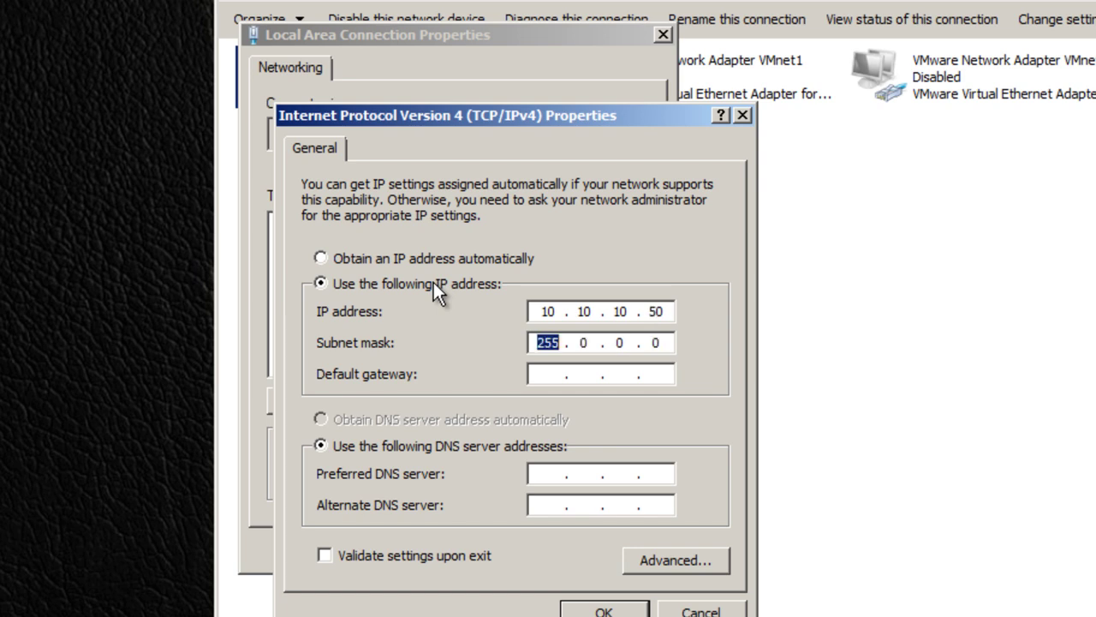
type("255.255.255")
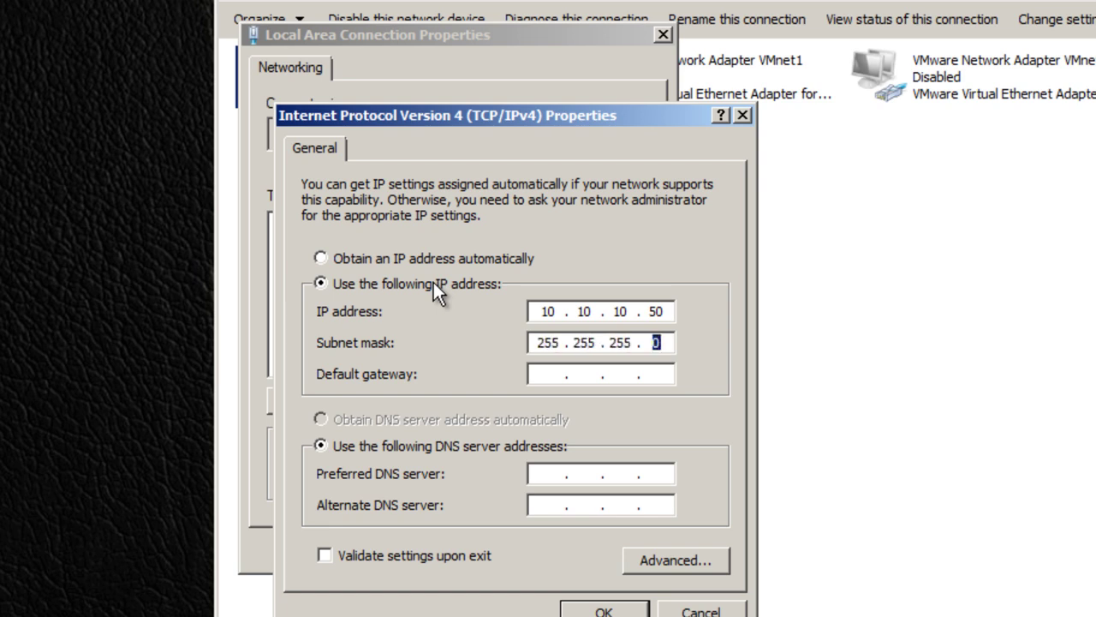
key("Tab")
key("alt+i")
key("period")
key("period")
key("period")
Set the default gateway to 10.10.10.1.
key("alt+d")
type("10 . 10 . 10 . 10")
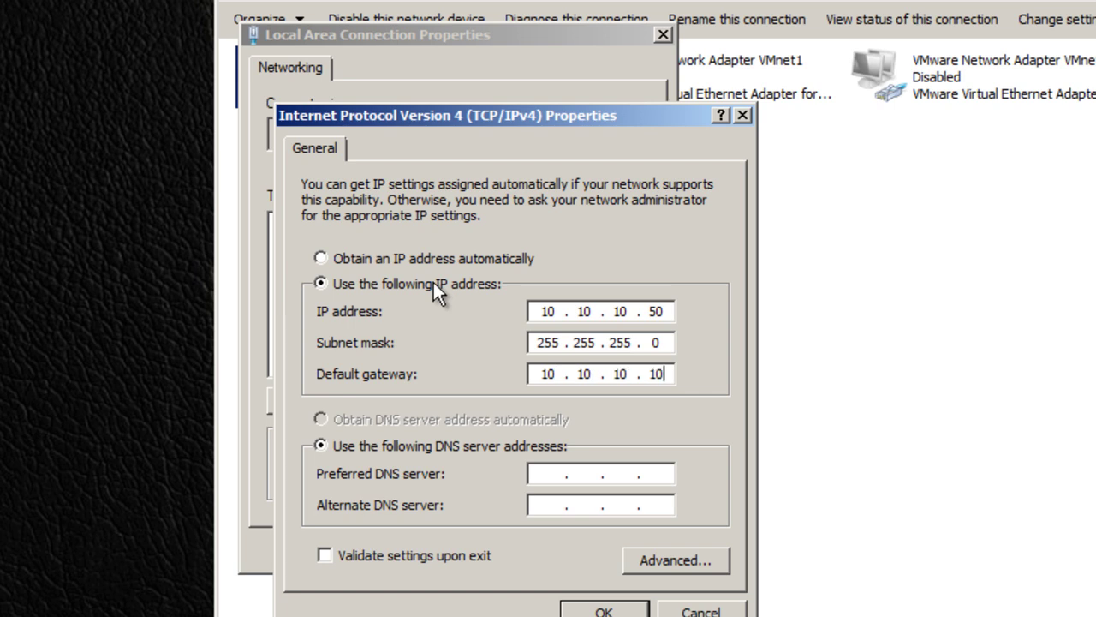
key("BackSpace")
key("alt+d")
key("period")
key("period")
key("period")
Set DNS servers 8.8.8.8 and 8.8.4.4, enable Validate settings upon exit, and apply.
key("alt+p")
type("8.8.8.8")
key("alt+a")
type("8 . 8 . 4 ")
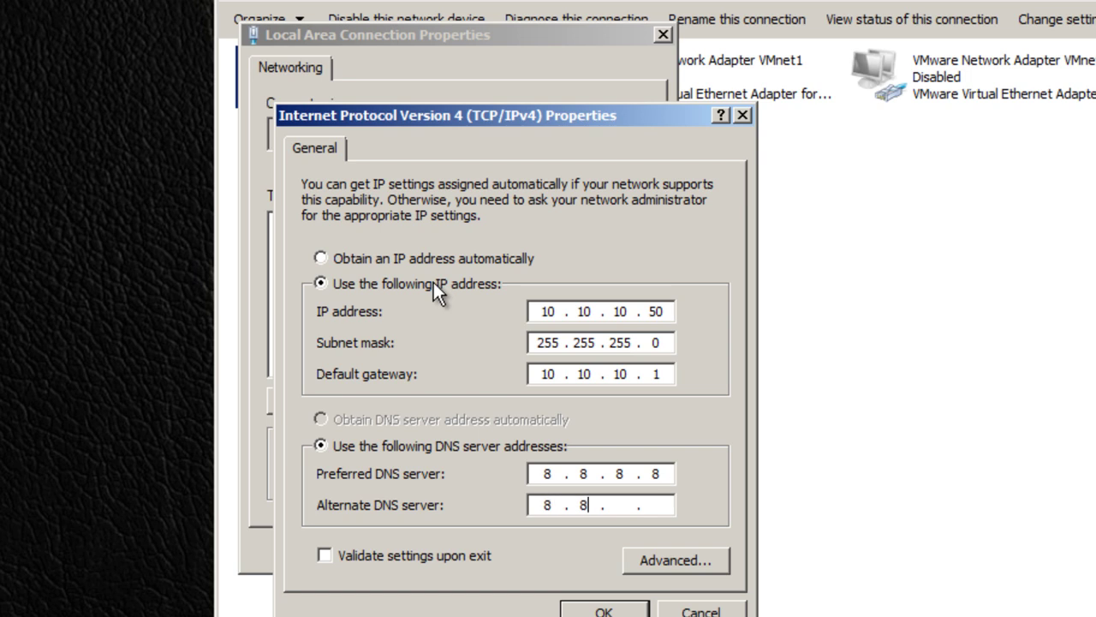
type(". 4")
key("alt+v")
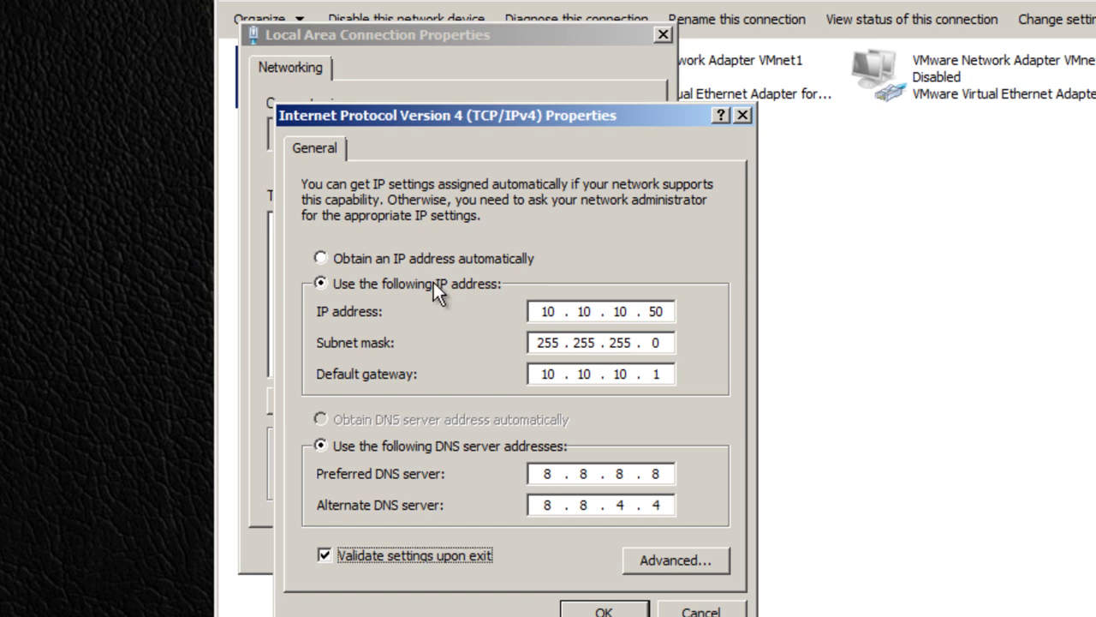
key("Return")
key("Return")
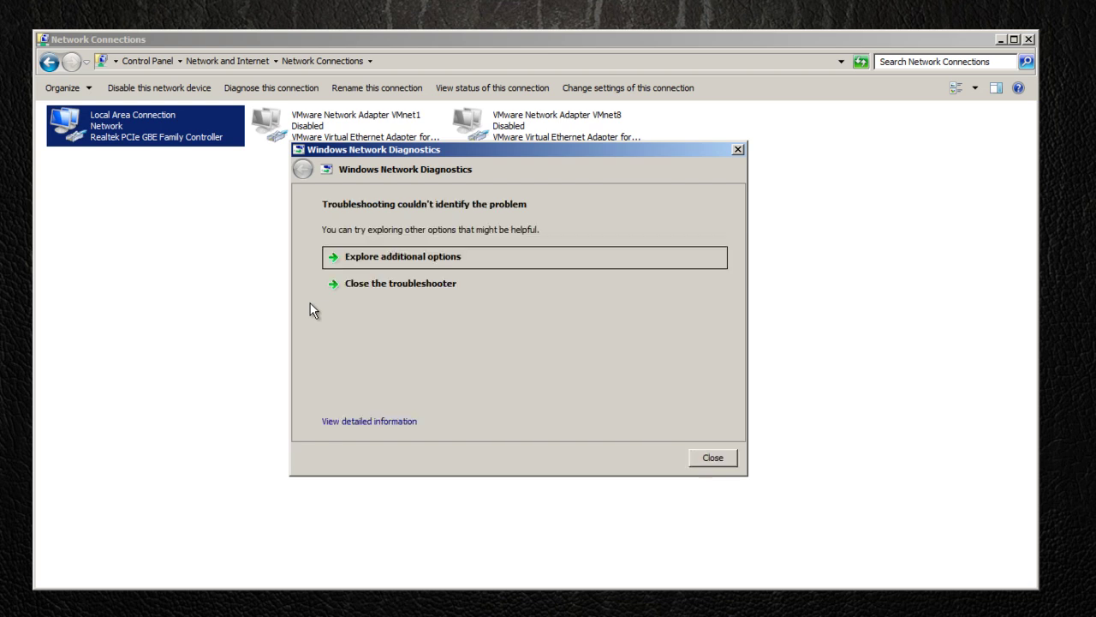
Dismiss Windows Network Diagnostics and close the Network Connections window.
key("Return")
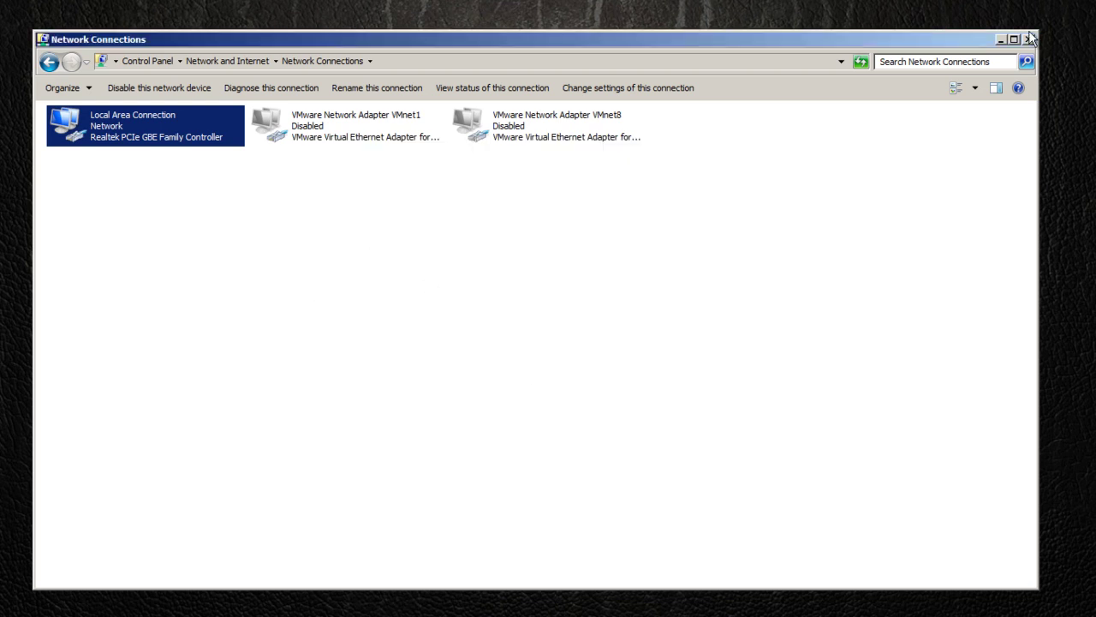
left_click(1028, 39)
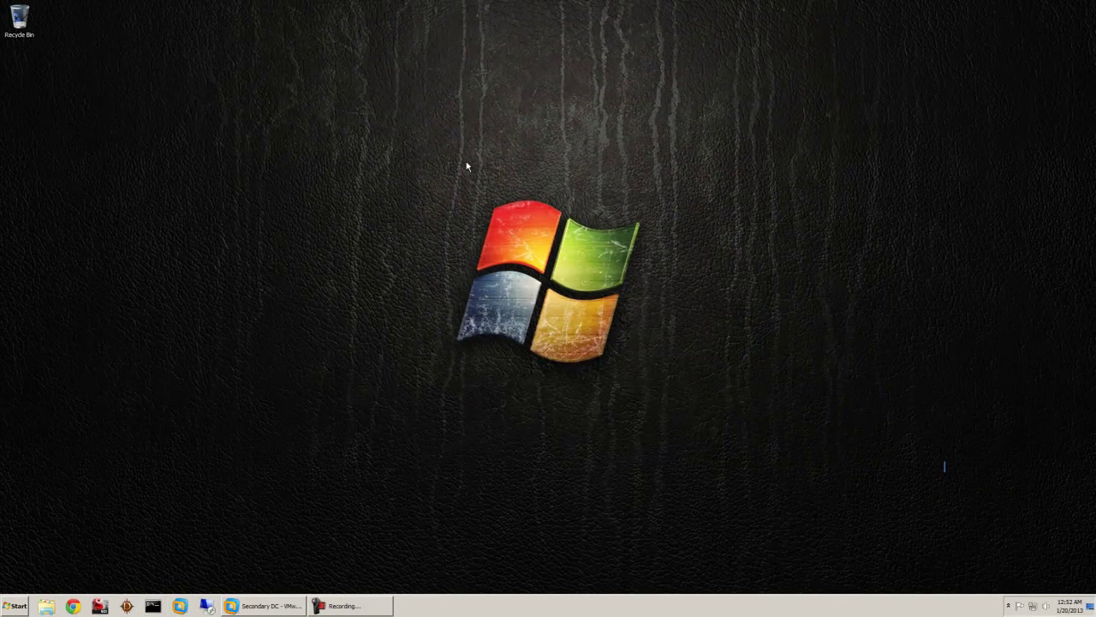
left_click_drag(420, 172, 646, 364)
left_click_drag(932, 455, 957, 488)
left_click_drag(394, 155, 418, 174)
Start a Remote Desktop connection to 10.10.10.12.
left_click(206, 605)
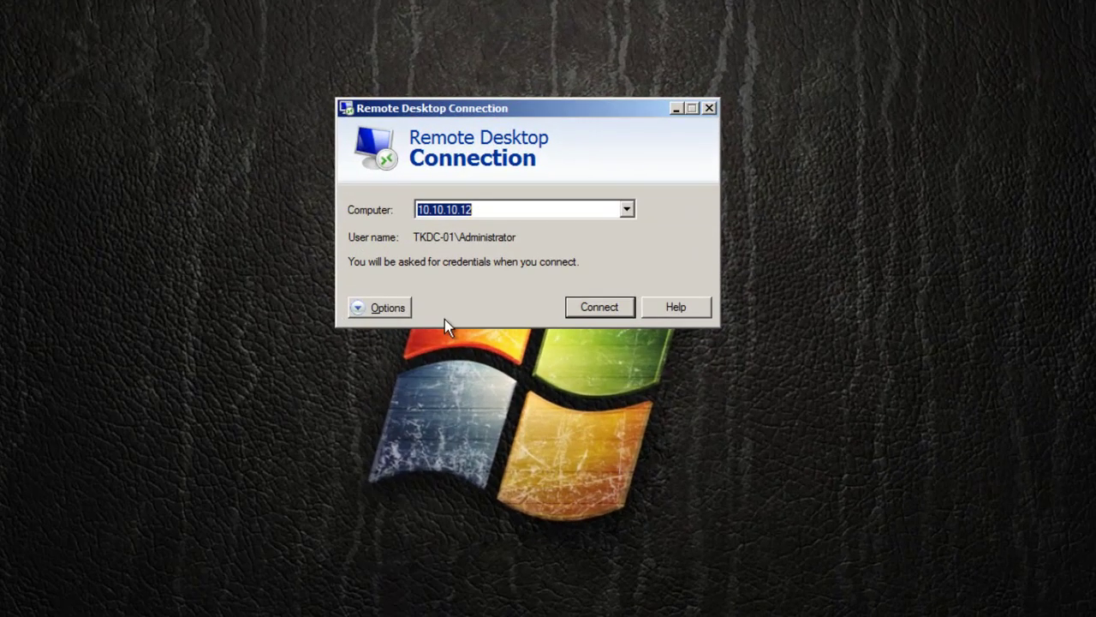
left_click_drag(485, 113, 538, 152)
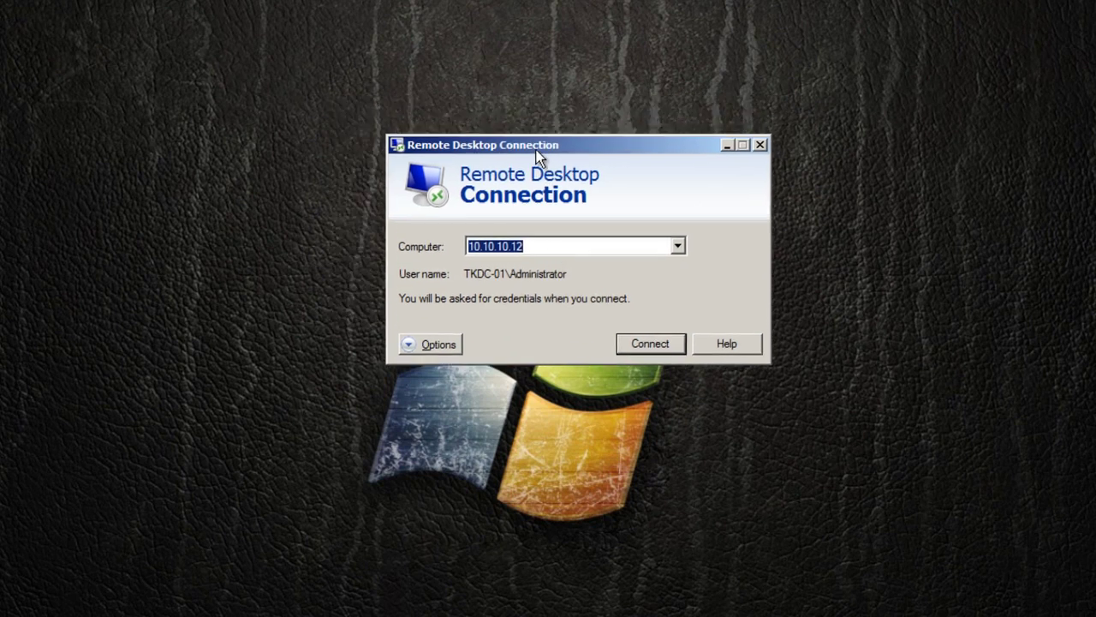
left_click(524, 246)
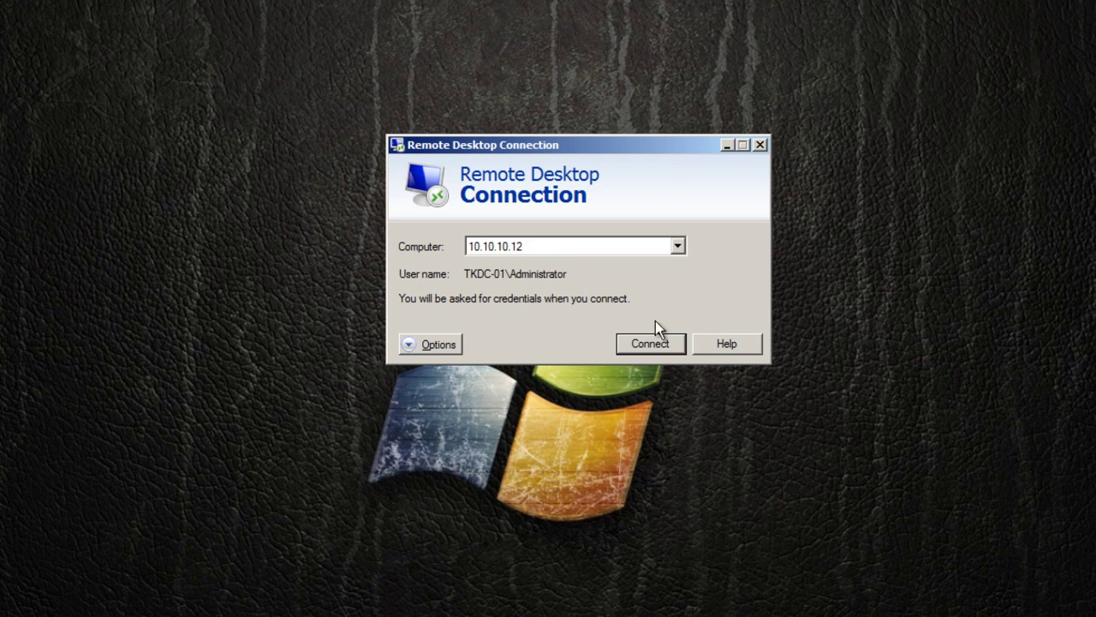
left_click(656, 344)
Enter the administrator password and accept the server's certificate, never asking again.
left_click(585, 211)
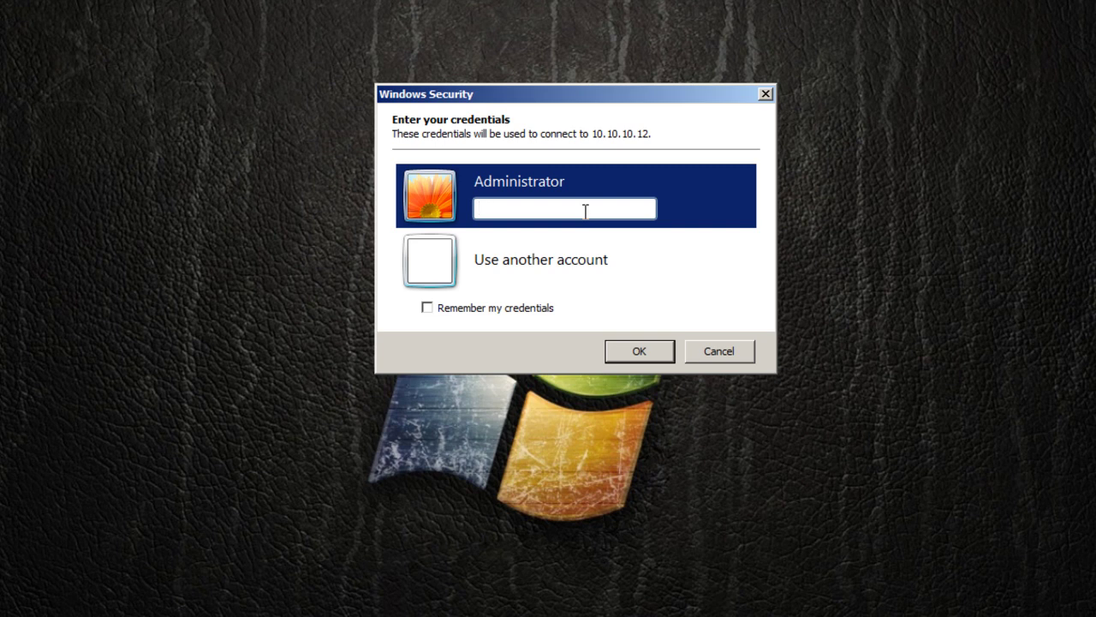
type("********")
key("Return")
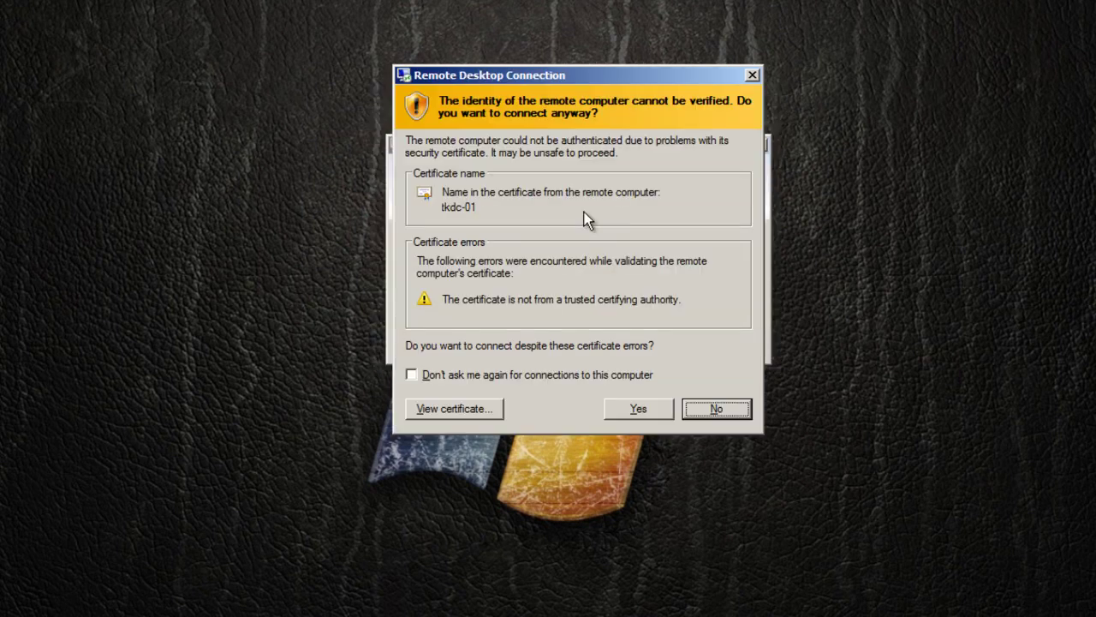
left_click(437, 377)
left_click(629, 406)
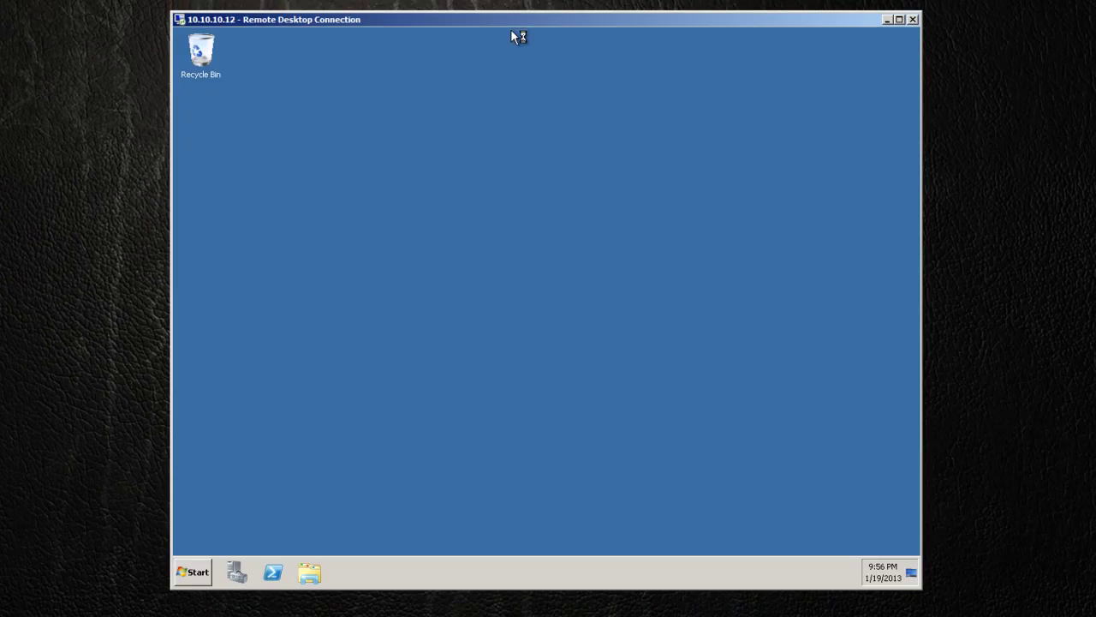
left_click_drag(509, 26, 426, 36)
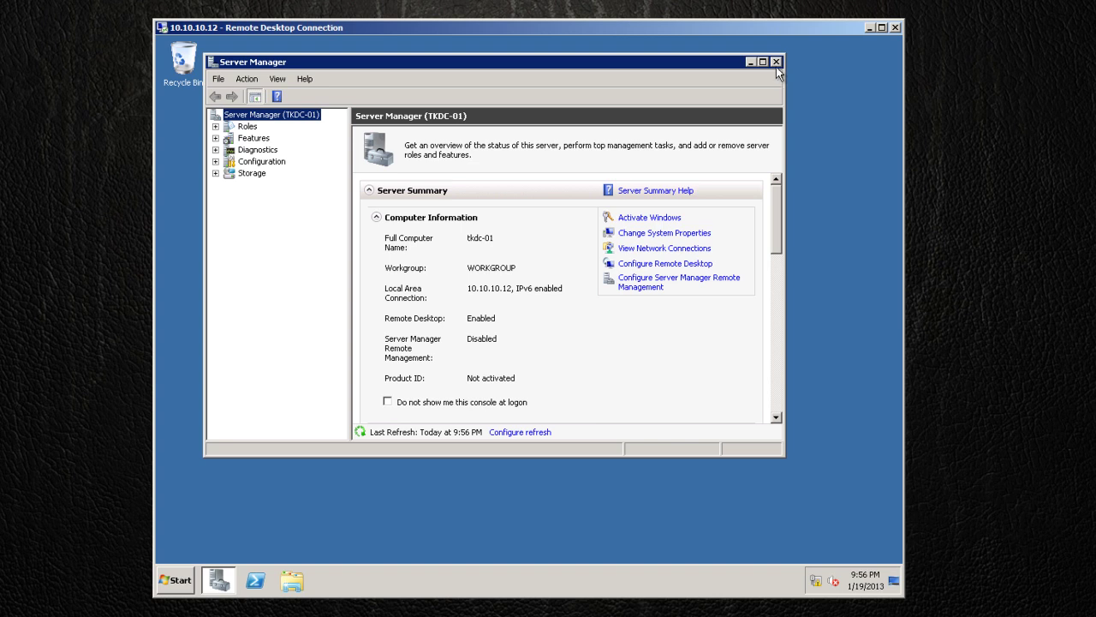
scroll(781, 216, "down", 1)
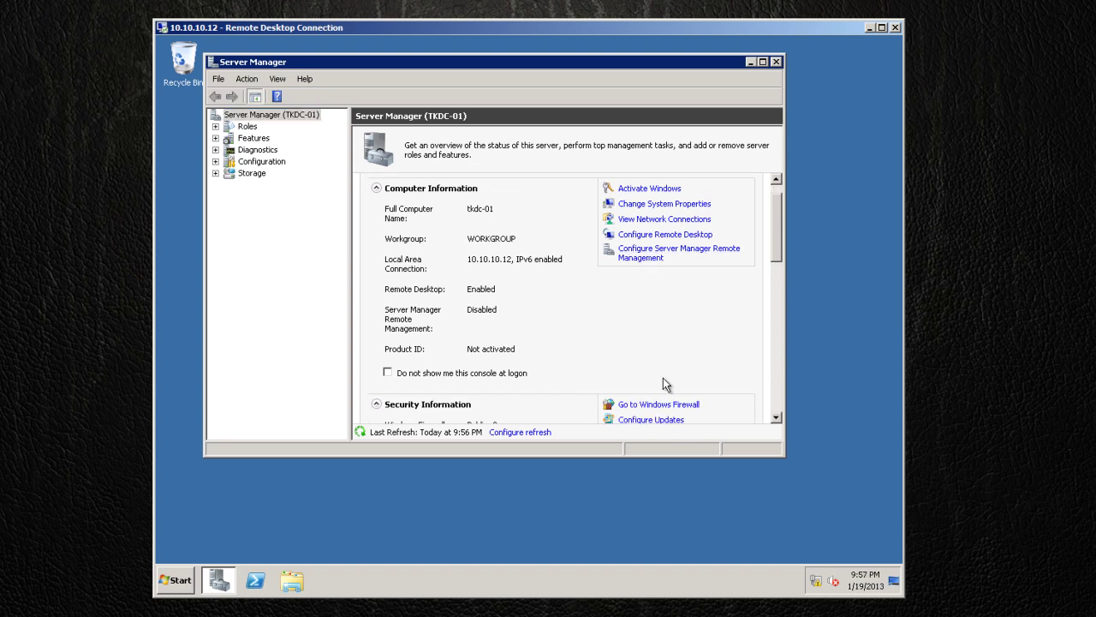
scroll(775, 246, "up", 1)
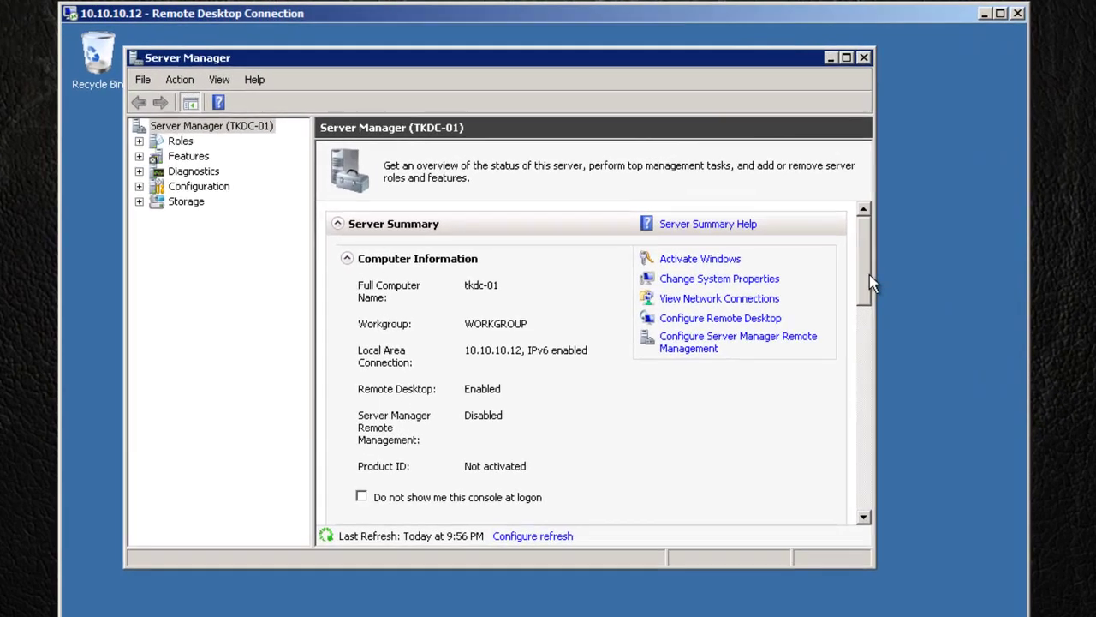
scroll(774, 242, "down", 1)
scroll(862, 271, "up", 1)
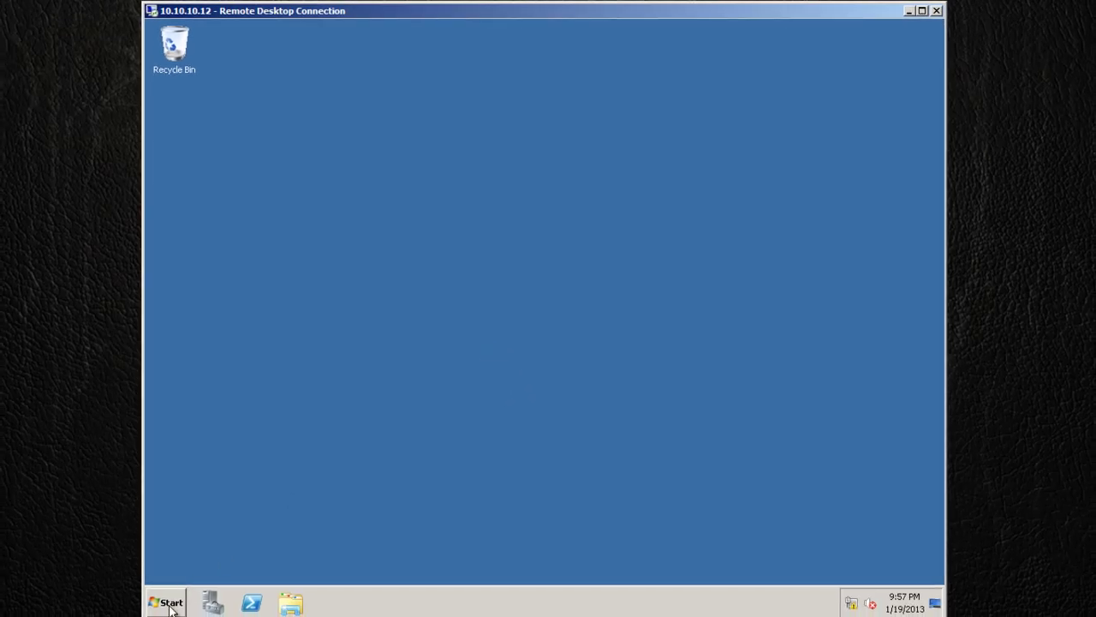
Choose Manage on Computer in the Start menu to open Server Manager for TKDC-01.
left_click(171, 604)
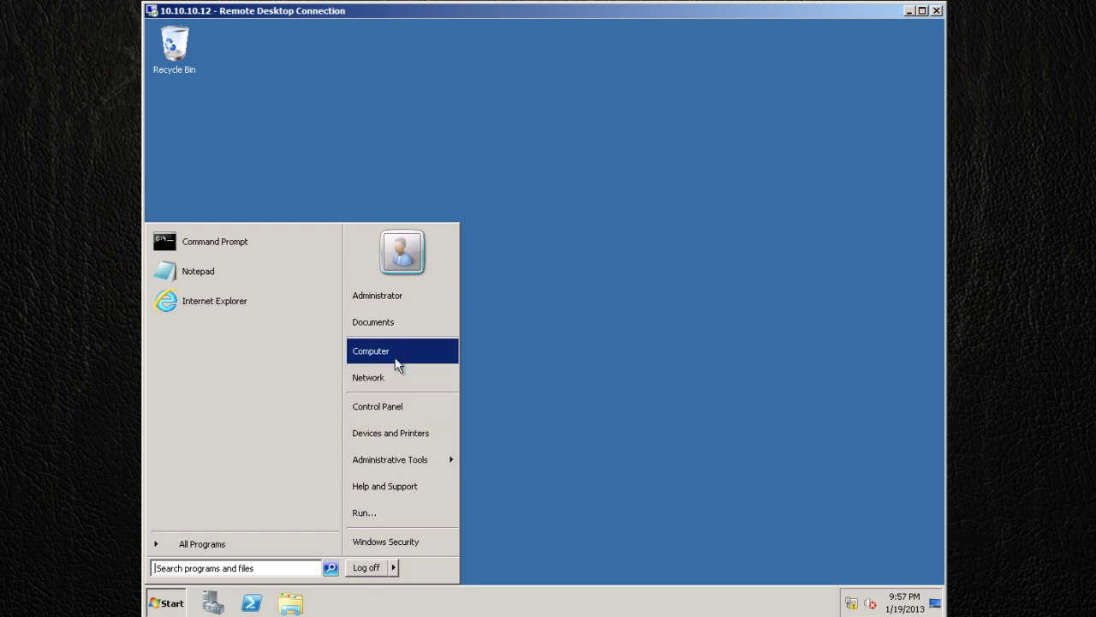
right_click(395, 352)
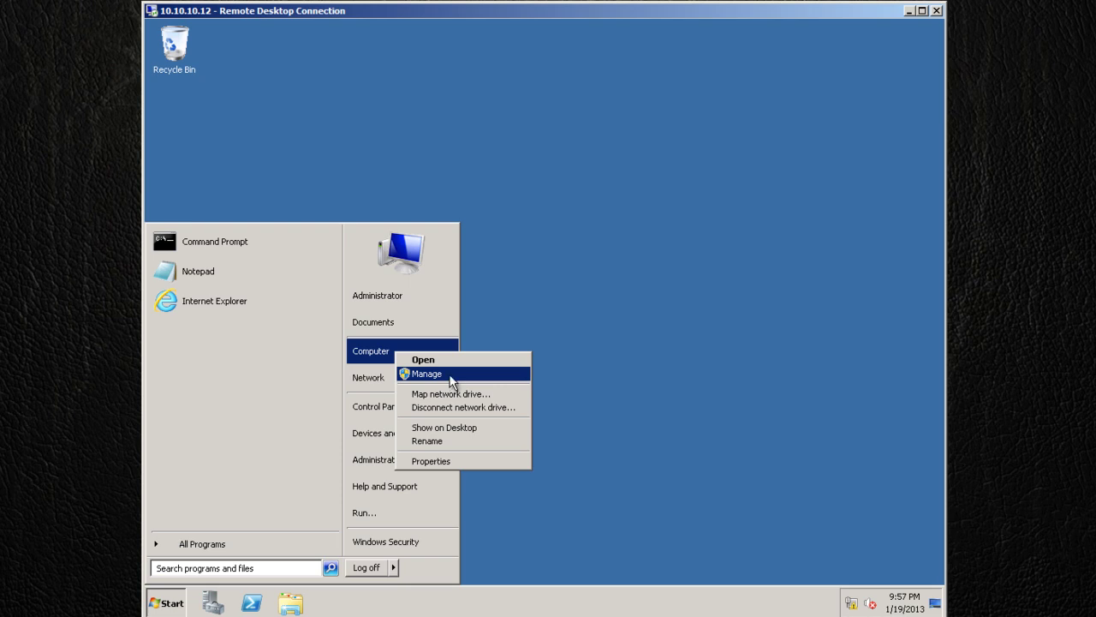
left_click(452, 381)
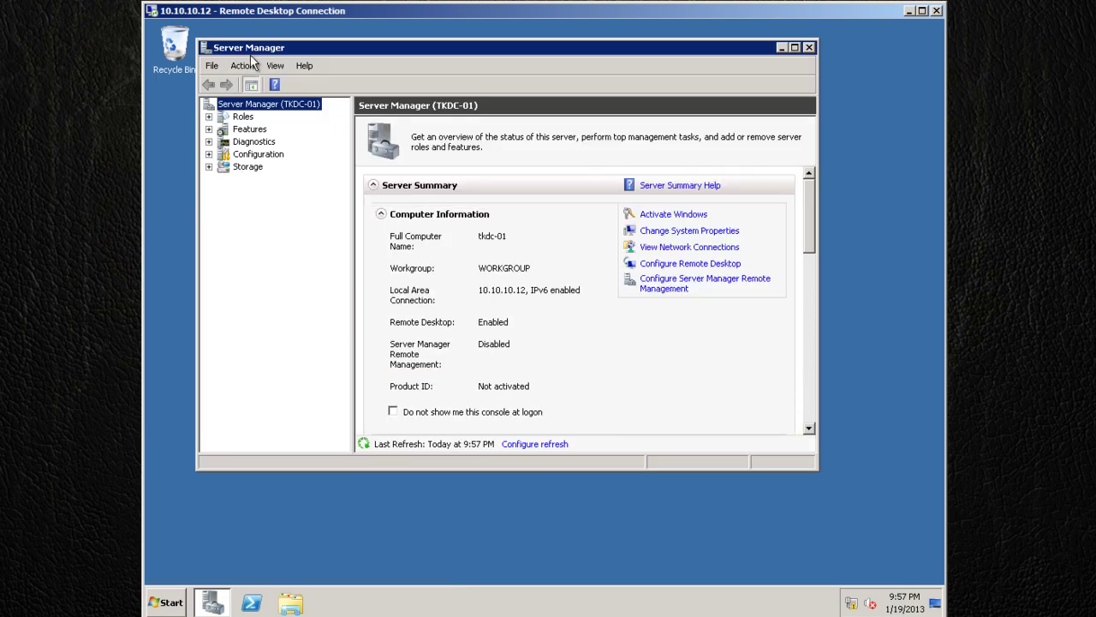
Expand Storage in Server Manager and open Disk Management.
left_click(247, 167)
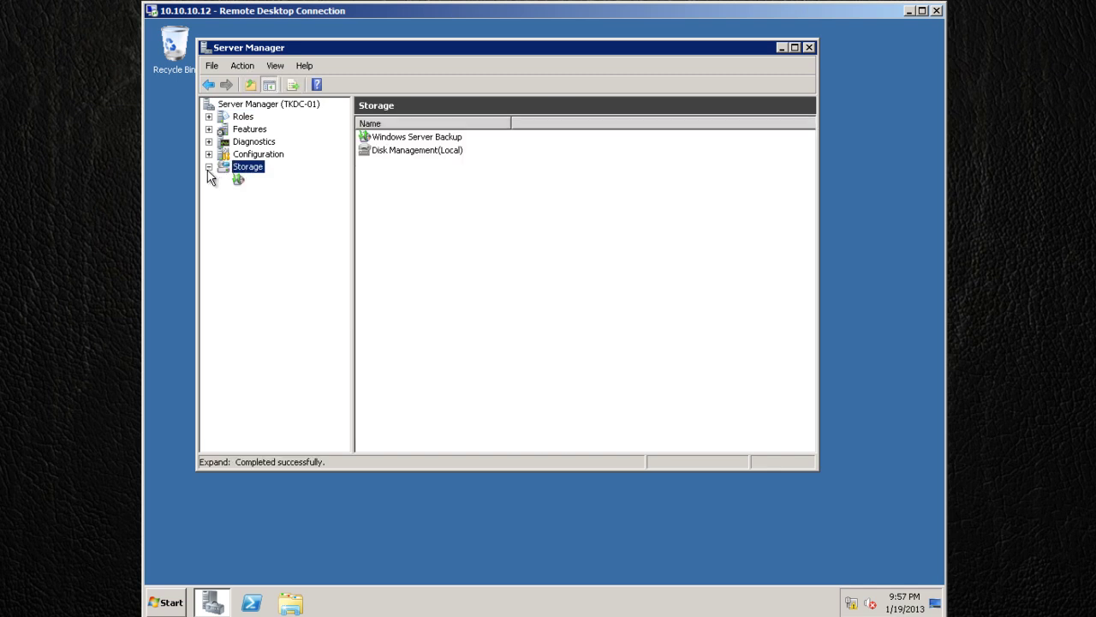
left_click(208, 166)
left_click(240, 190)
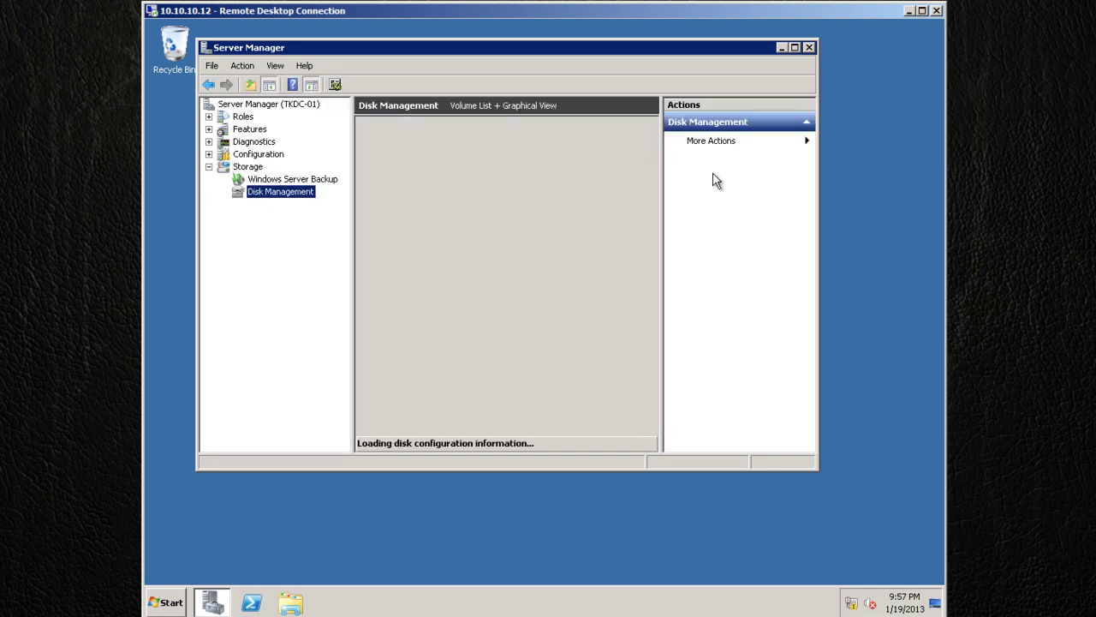
Hide the Action pane, maximize the window, and start a New Simple Volume on Disk 0's 135.17 GB unallocated space.
left_click(310, 85)
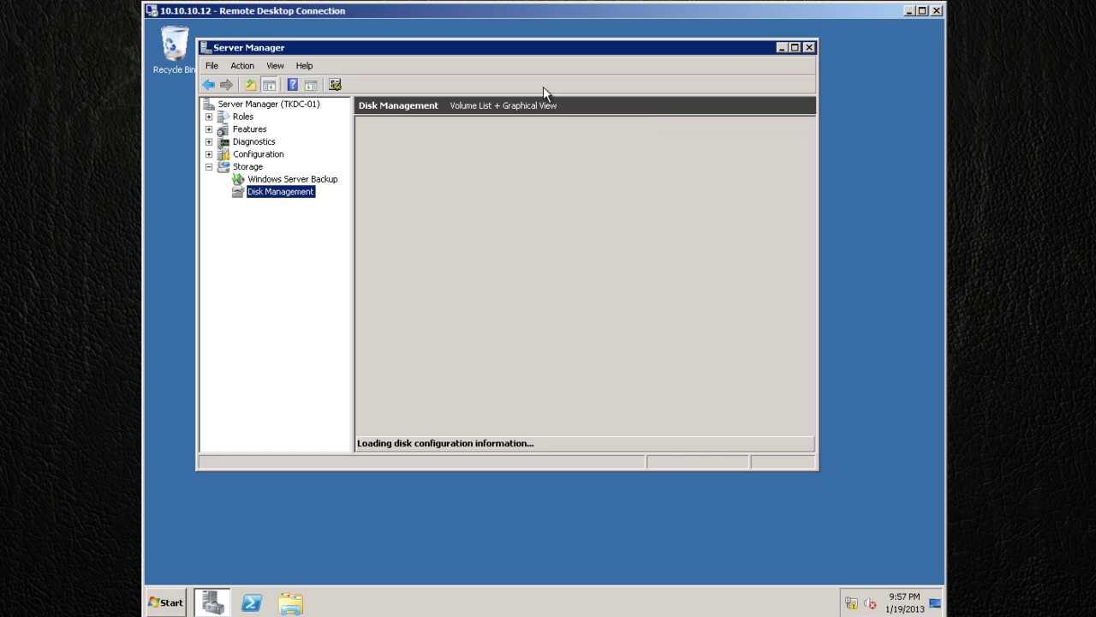
left_click(793, 47)
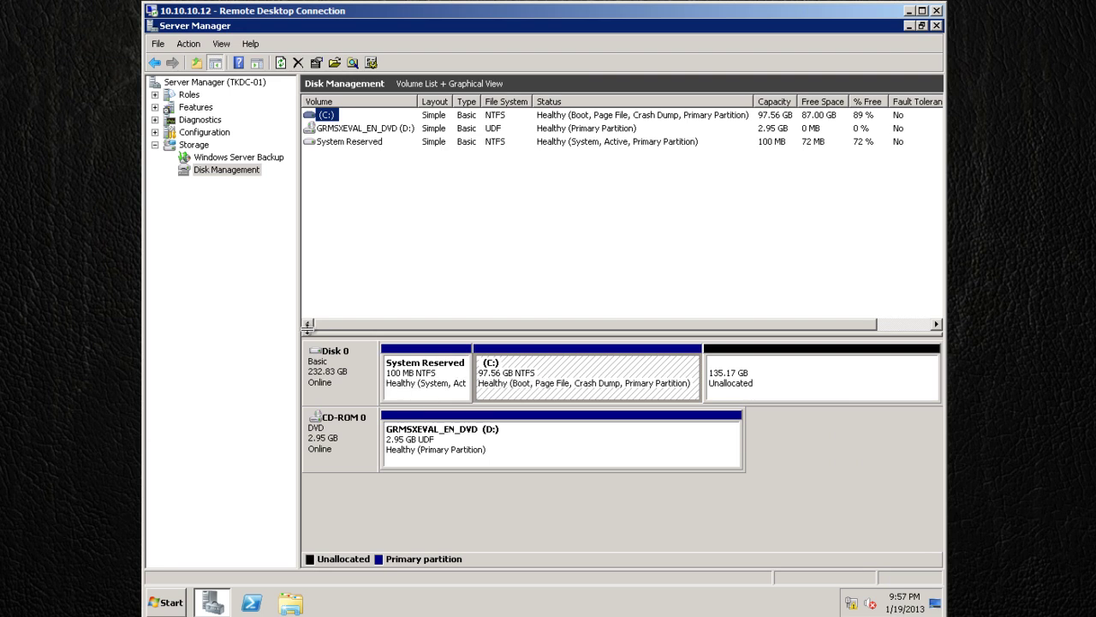
left_click(805, 385)
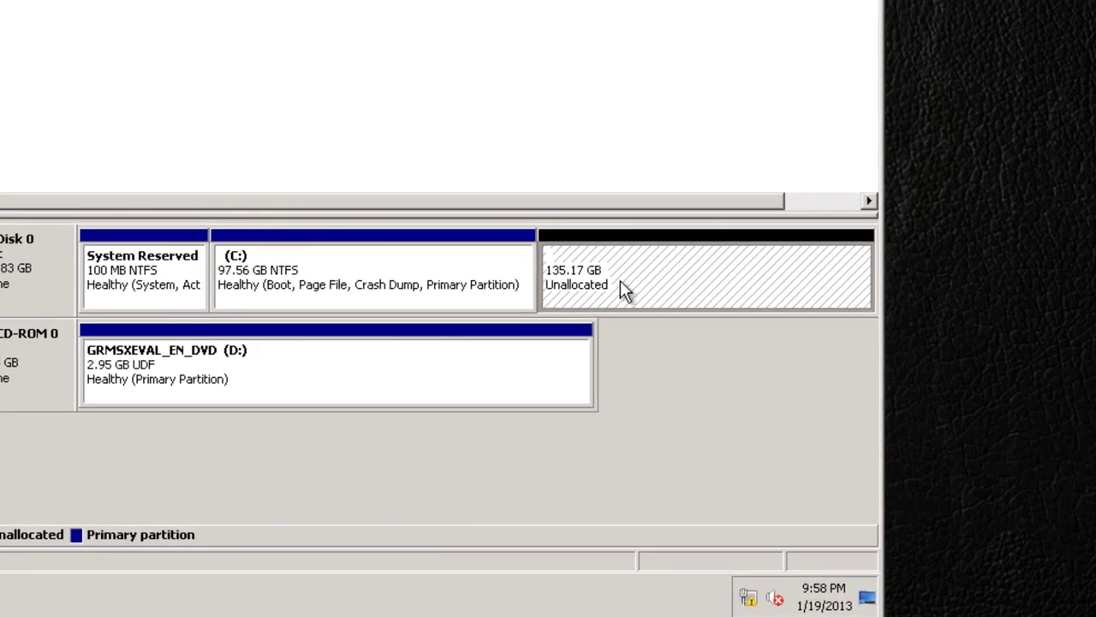
right_click(642, 292)
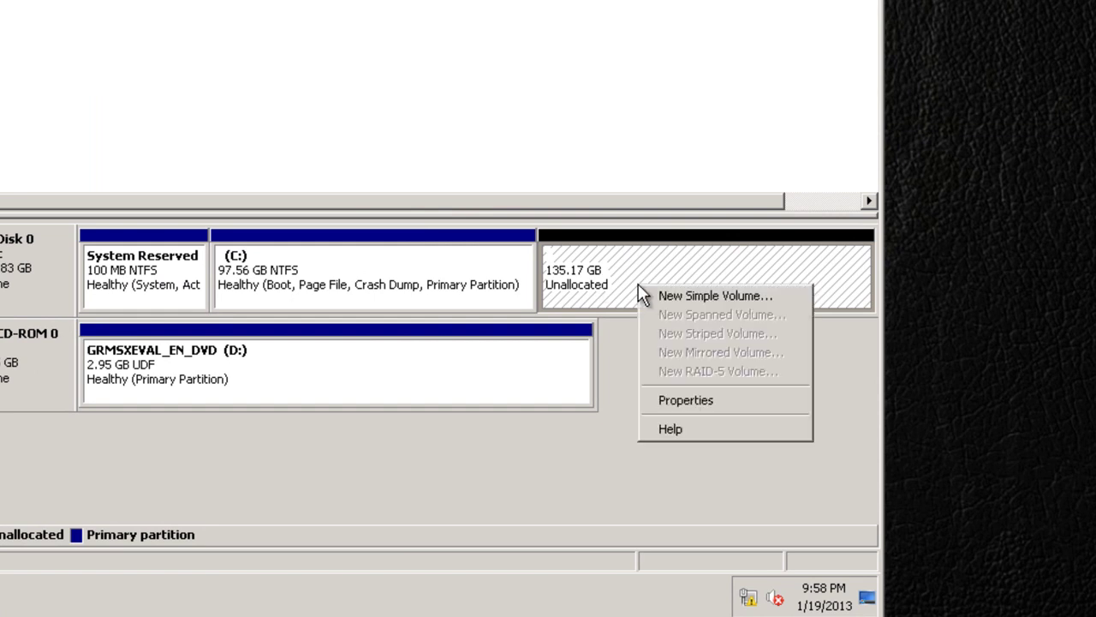
left_click(691, 299)
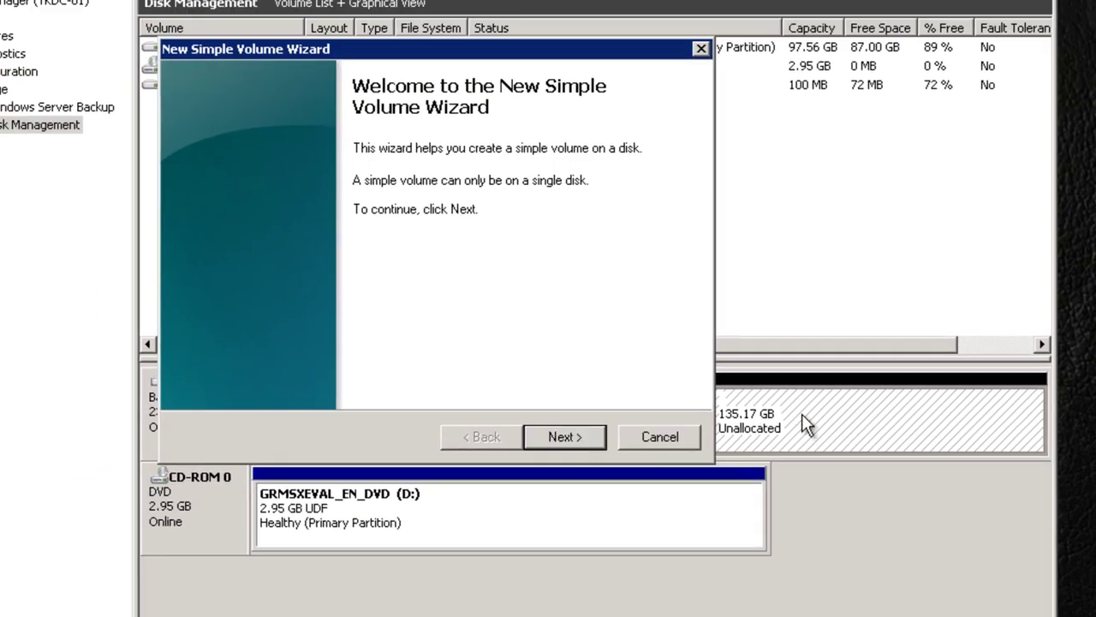
Create a full-size 135.17 GB NTFS quick-formatted volume with drive letter E, then inspect the partitions.
left_click(644, 506)
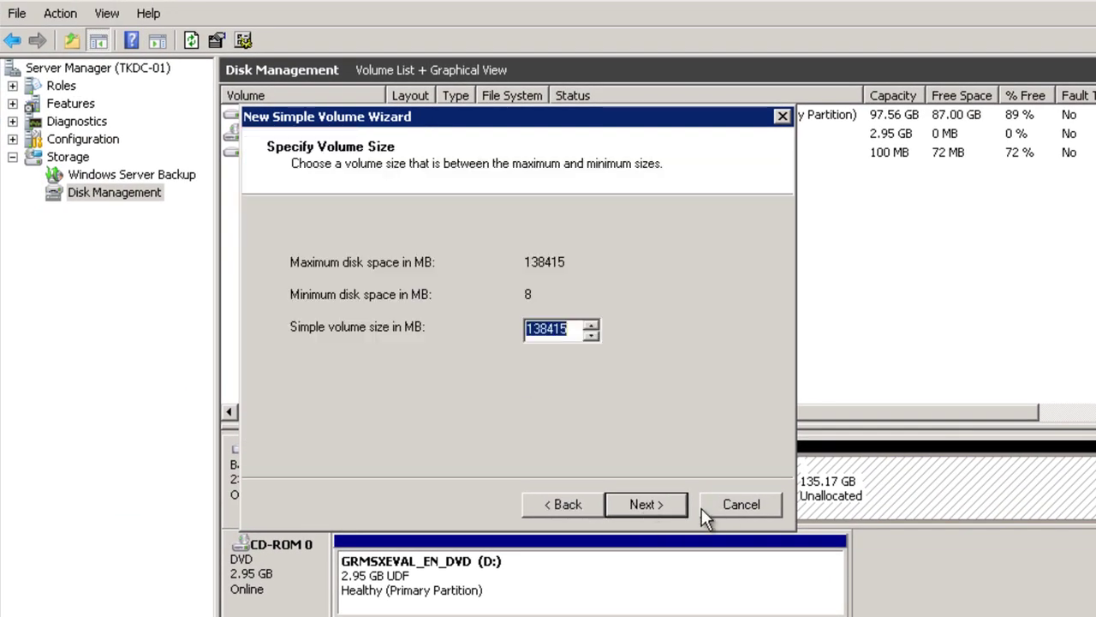
left_click(667, 509)
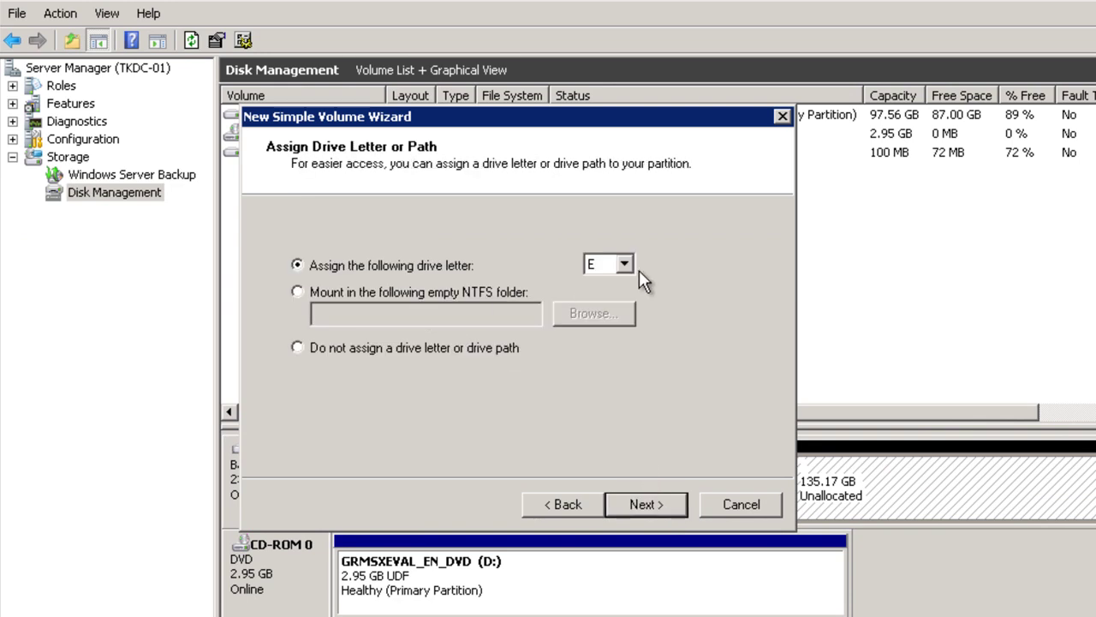
left_click(647, 505)
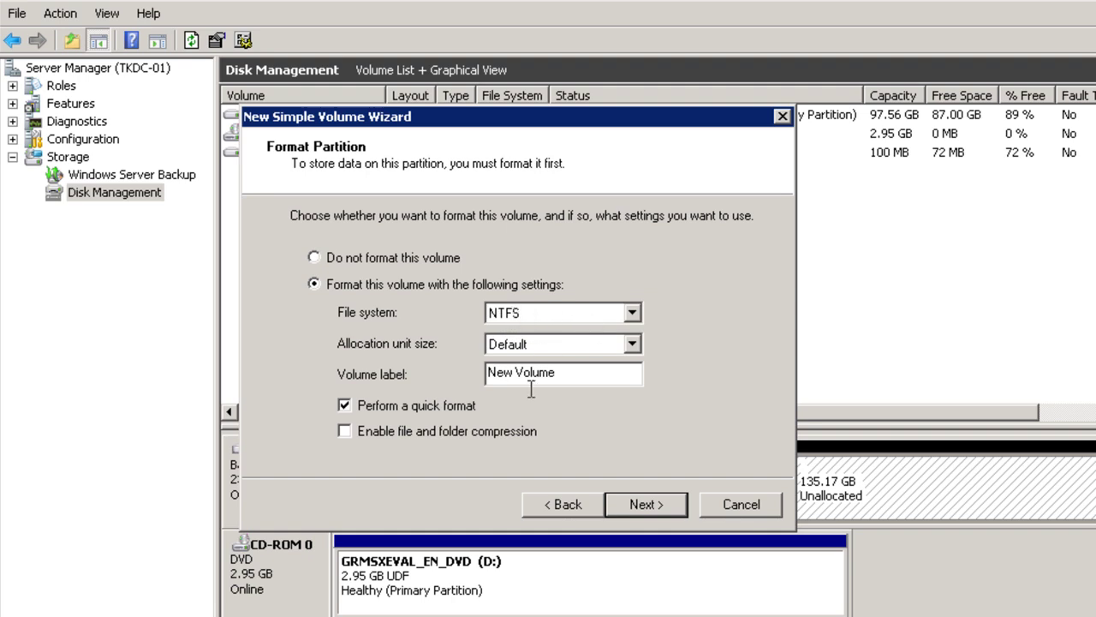
left_click(658, 507)
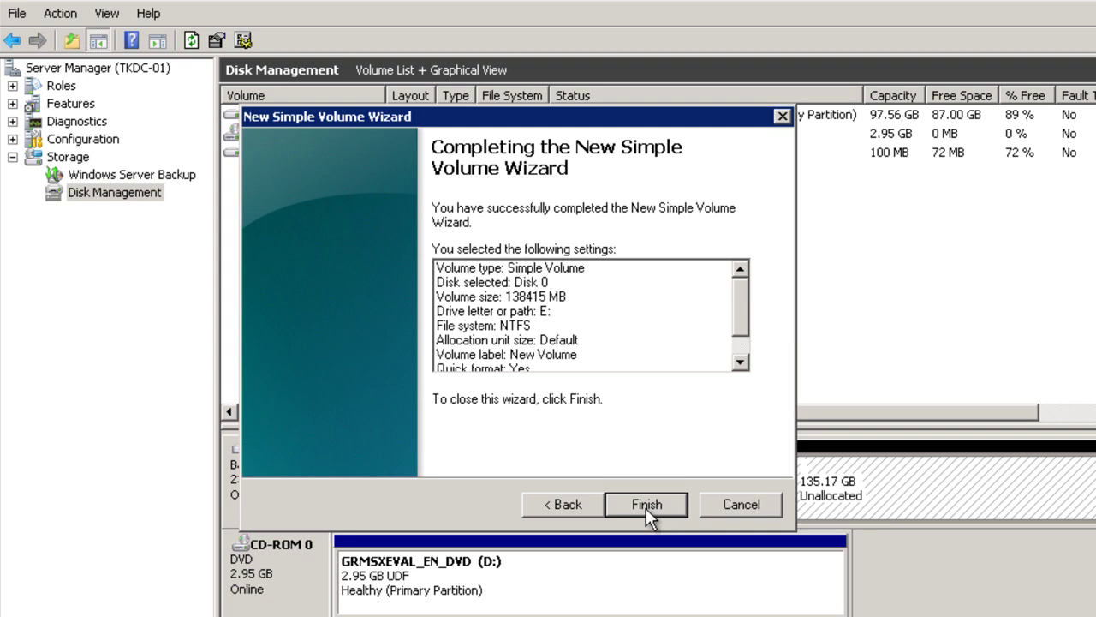
left_click(645, 506)
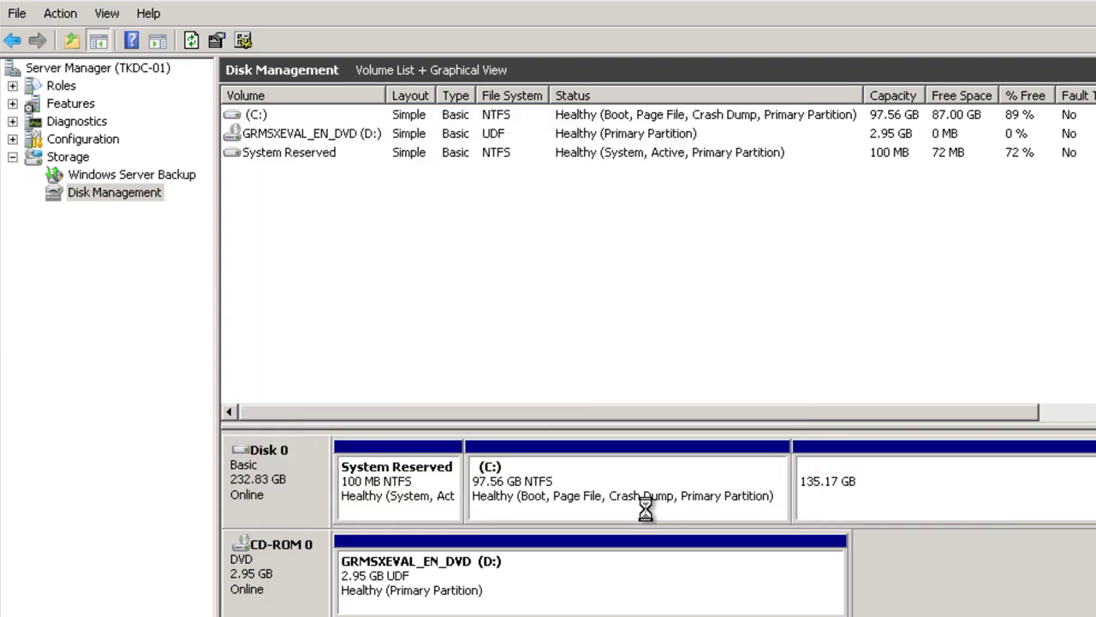
left_click(747, 511)
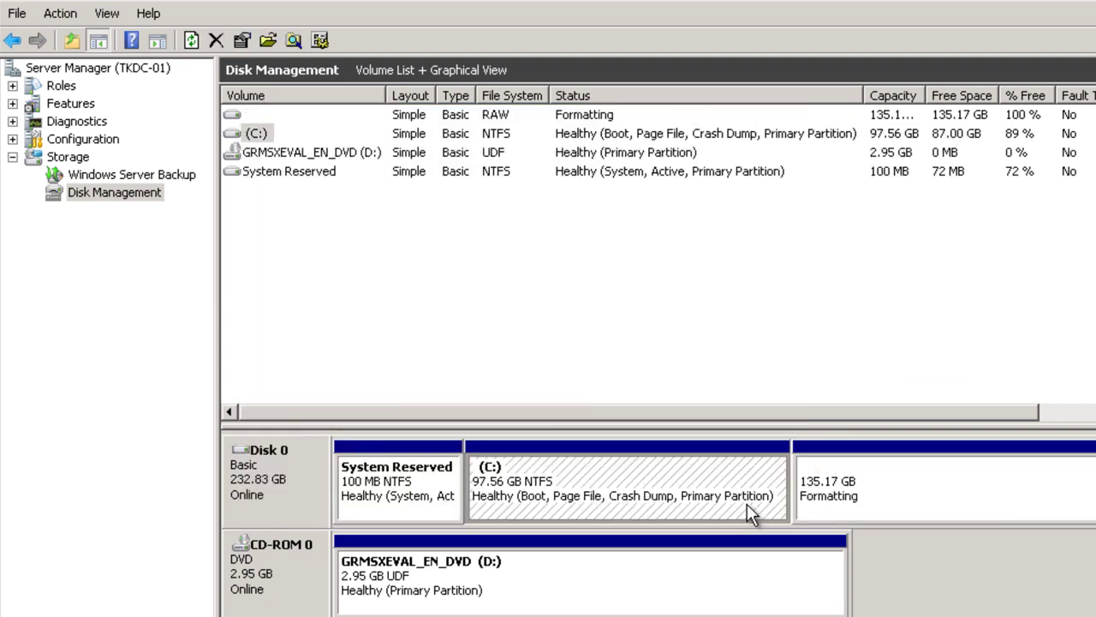
left_click(889, 501)
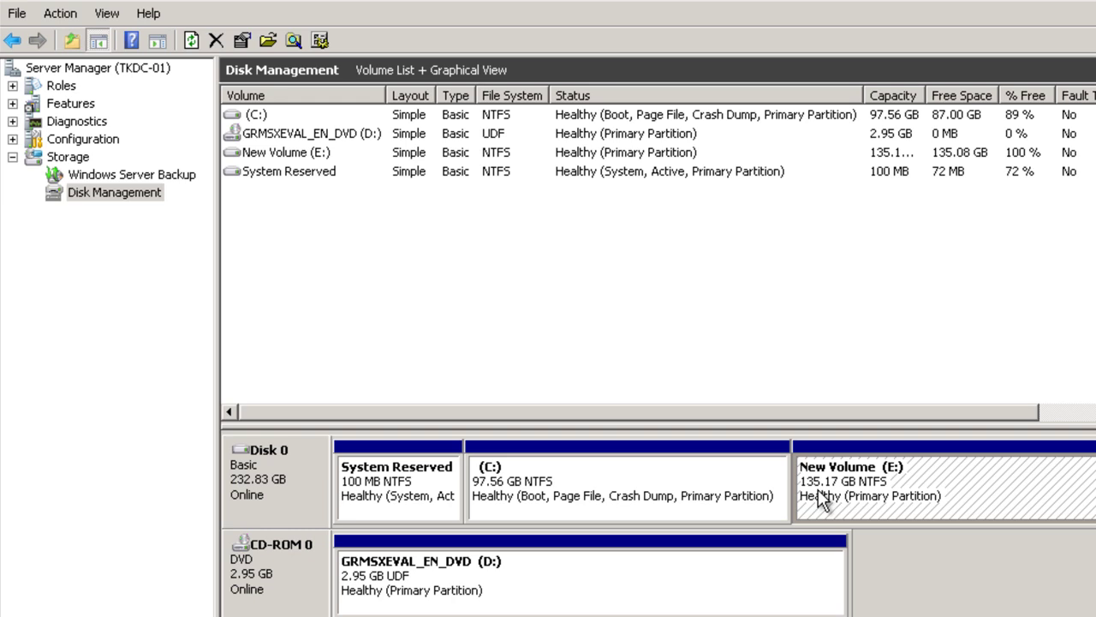
Collapse Storage, go to the Roles summary, and launch the Add Roles Wizard.
left_click(924, 548)
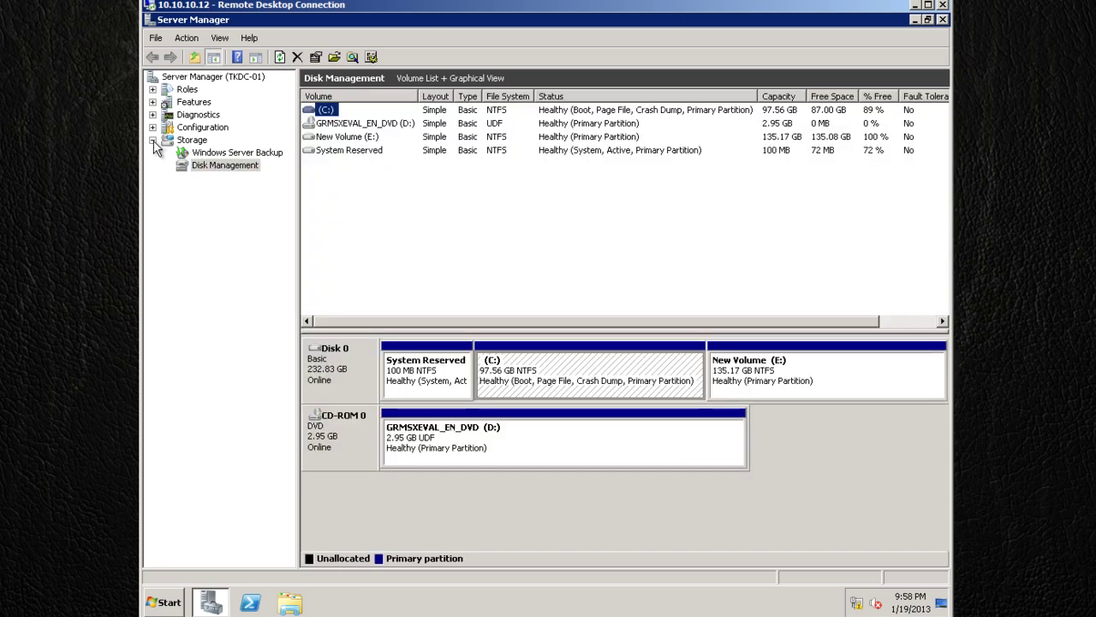
left_click(153, 140)
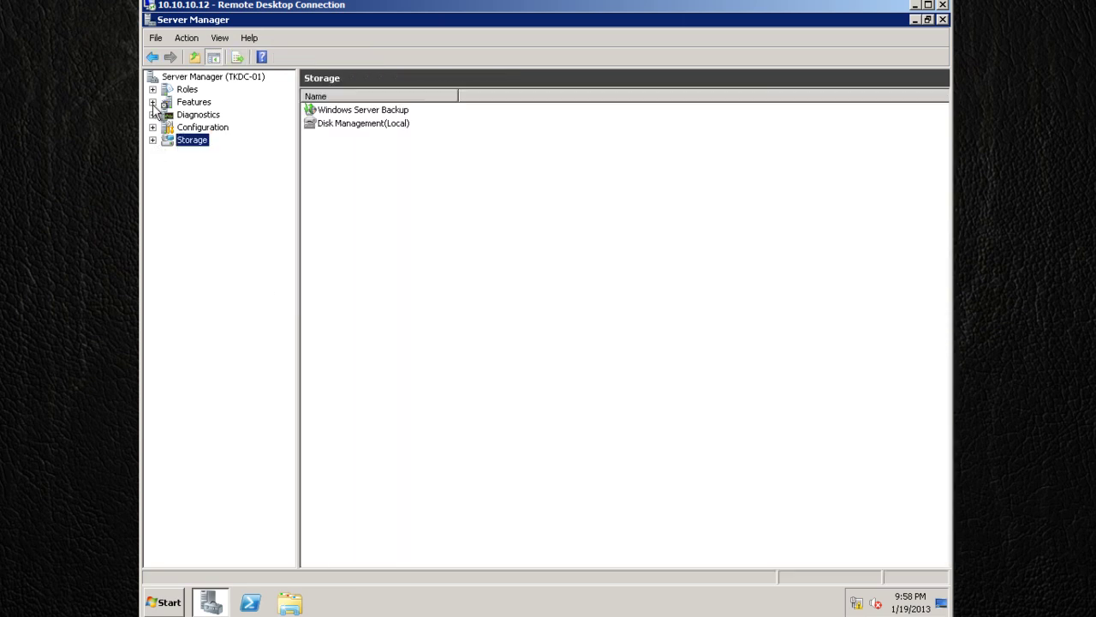
left_click(188, 90)
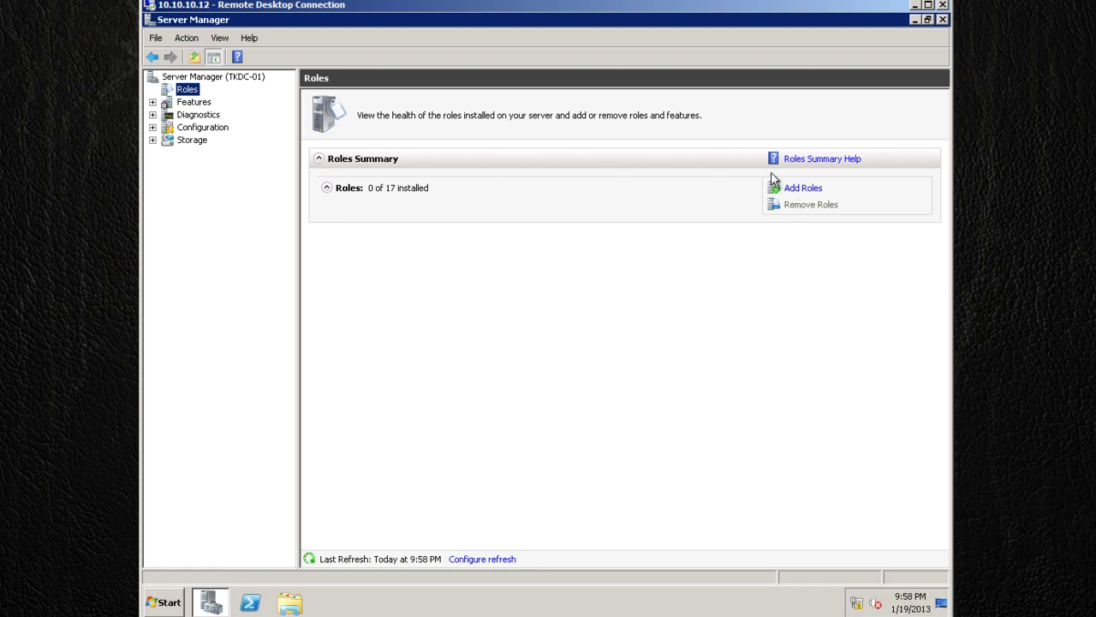
left_click(795, 189)
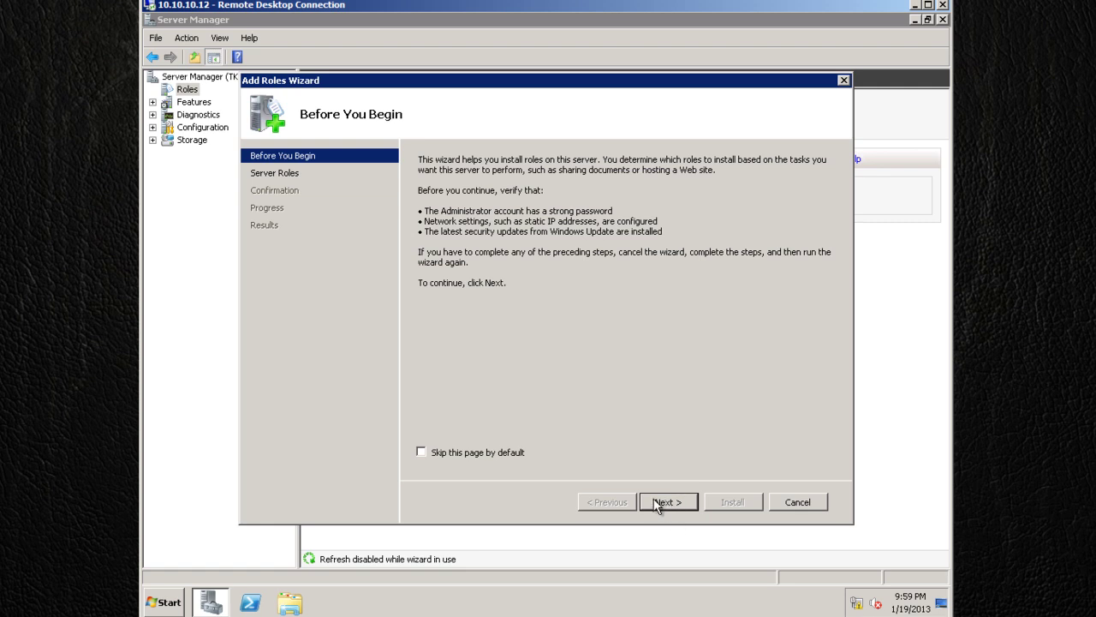
Tick Active Directory Domain Services, decline its required features, and cancel the Add Roles Wizard.
left_click(663, 502)
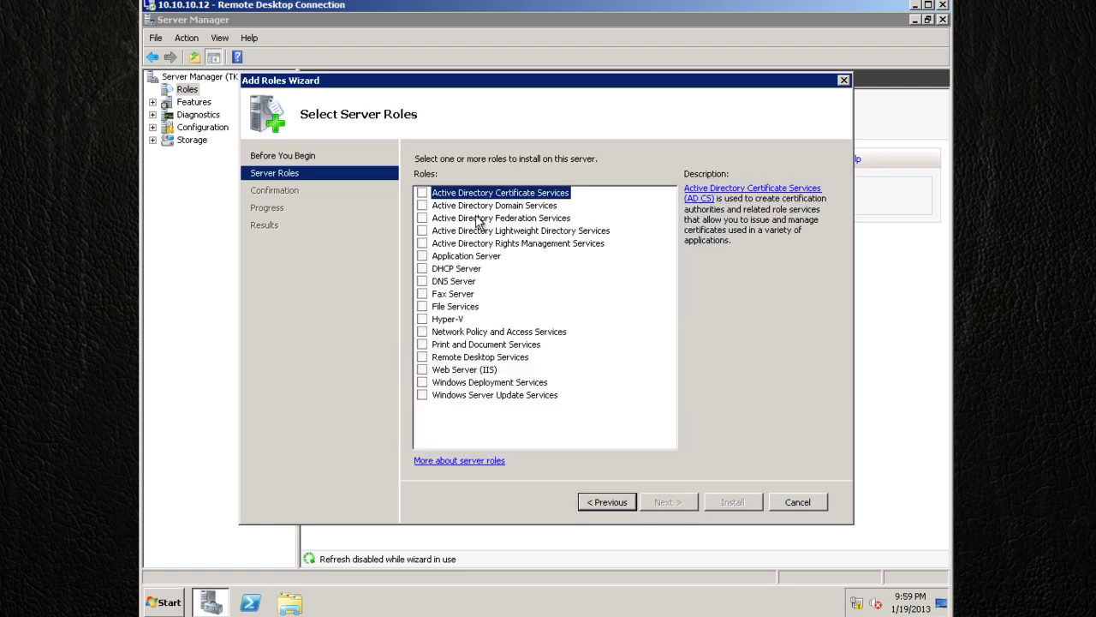
left_click(423, 206)
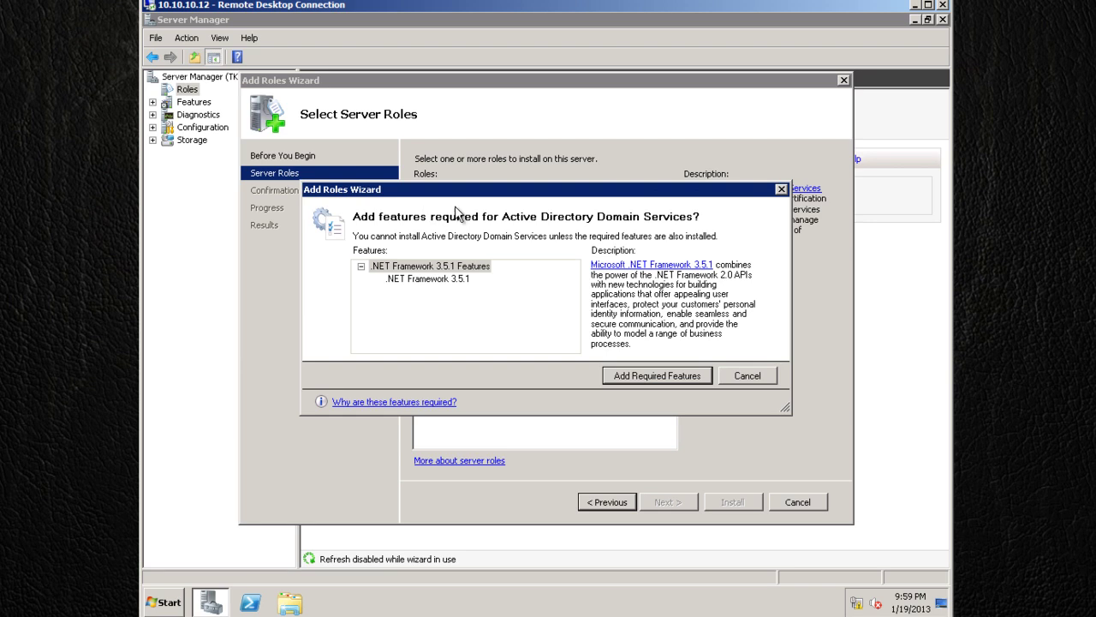
left_click_drag(527, 193, 552, 295)
left_click(781, 472)
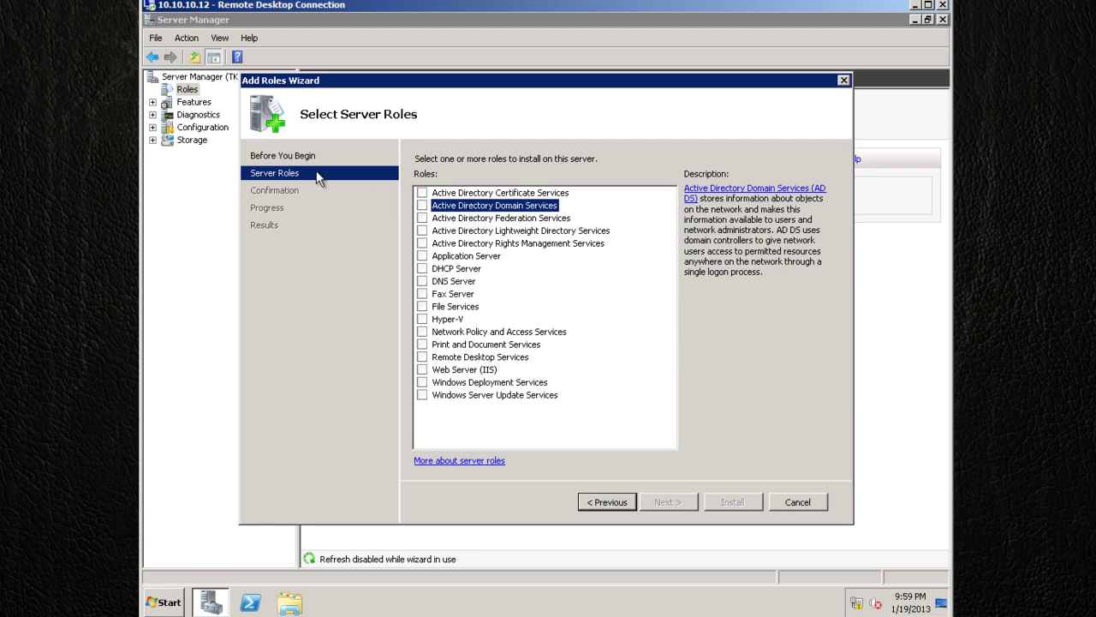
left_click(802, 501)
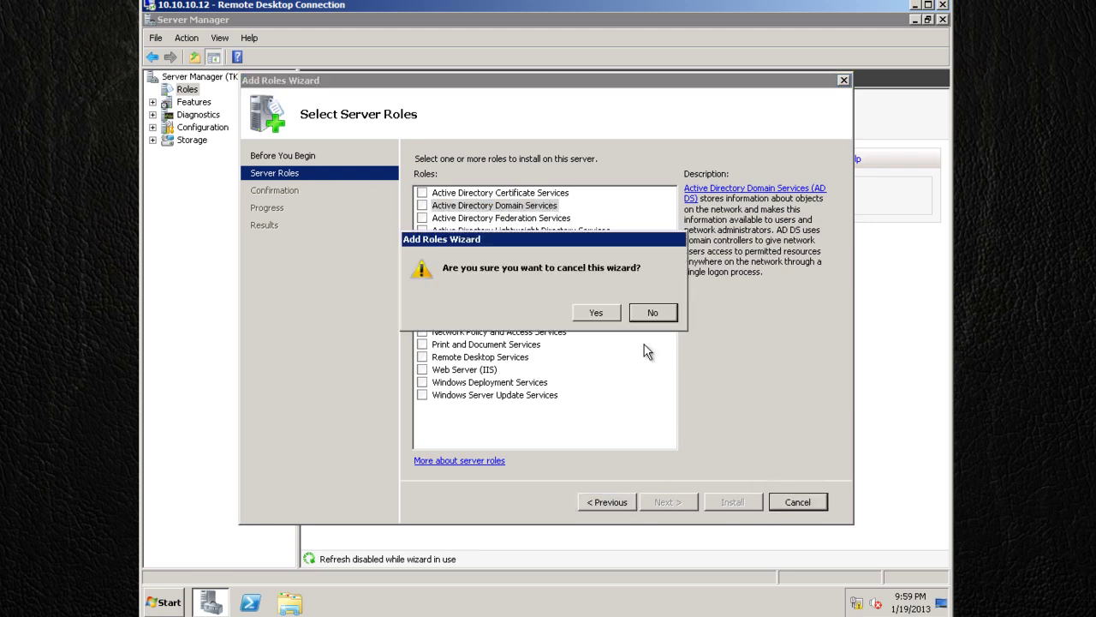
left_click(597, 315)
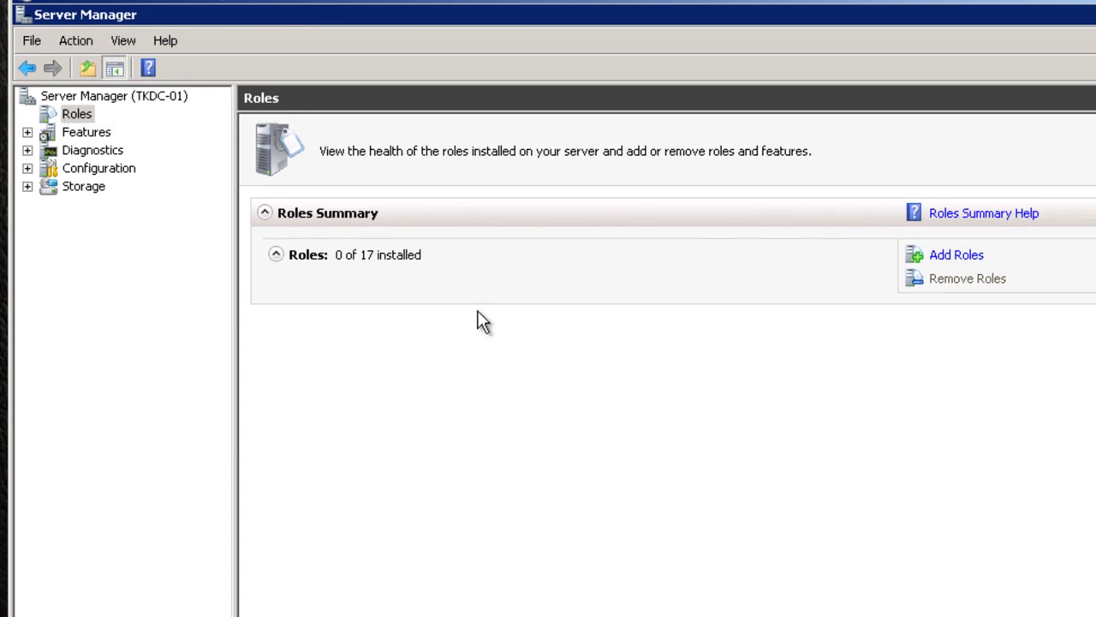
Select Active Directory Domain Services with .NET Framework 3.5.1; DNS Server stays unchecked after its warning.
left_click(942, 255)
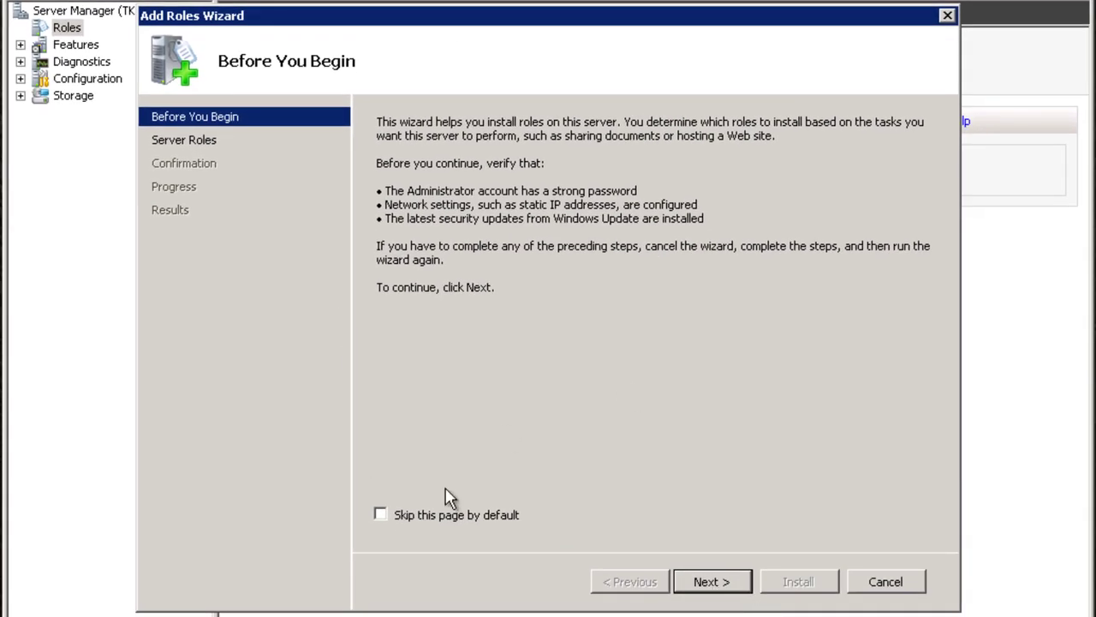
left_click(699, 588)
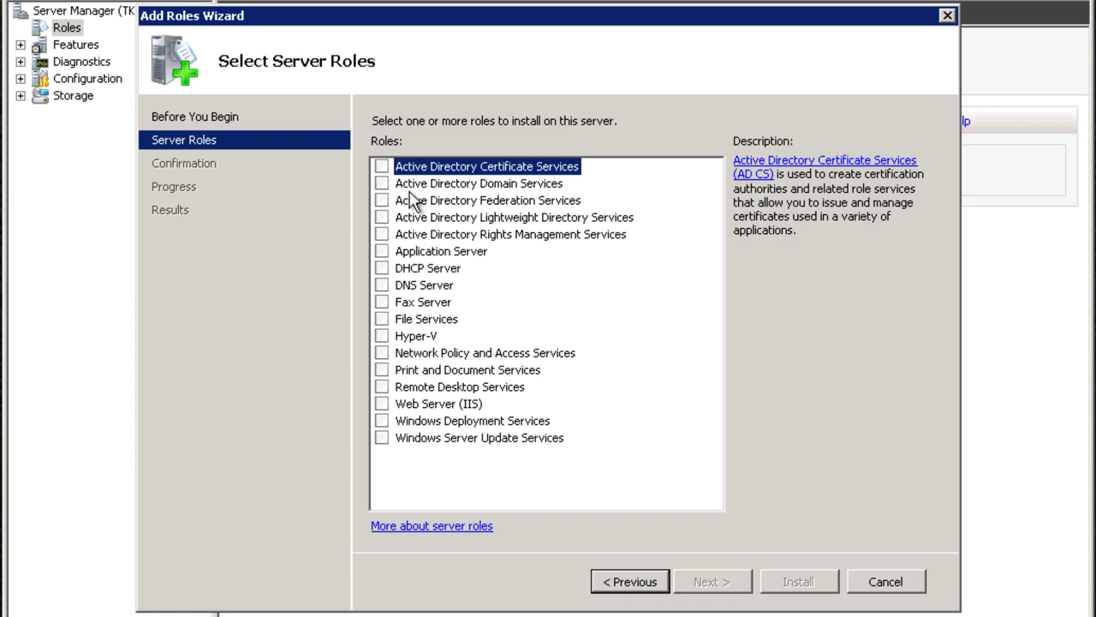
left_click(382, 185)
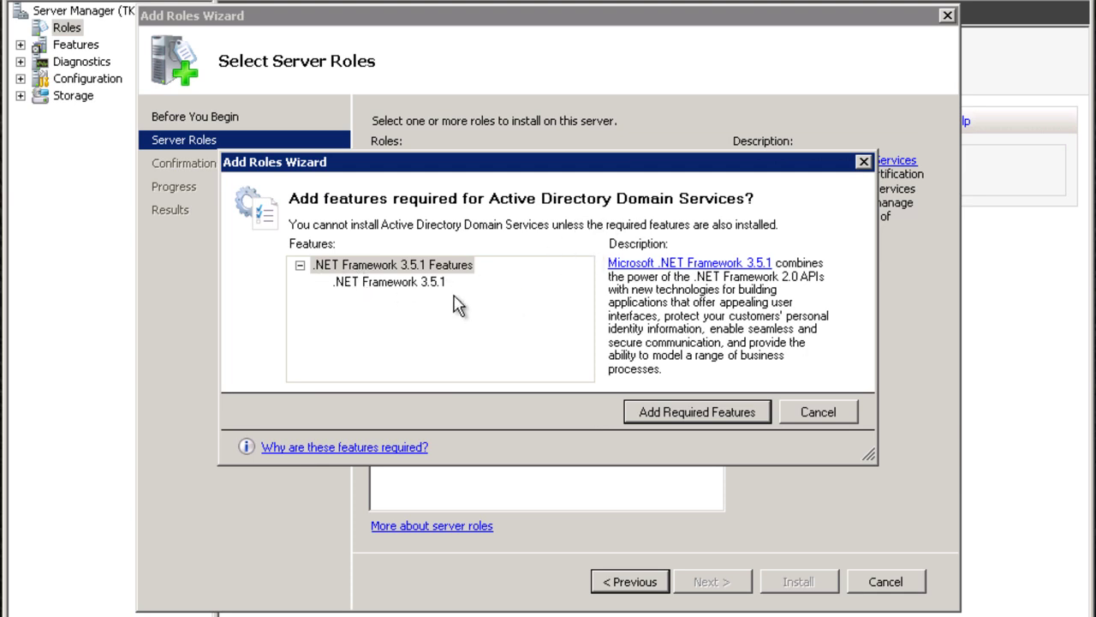
left_click(665, 411)
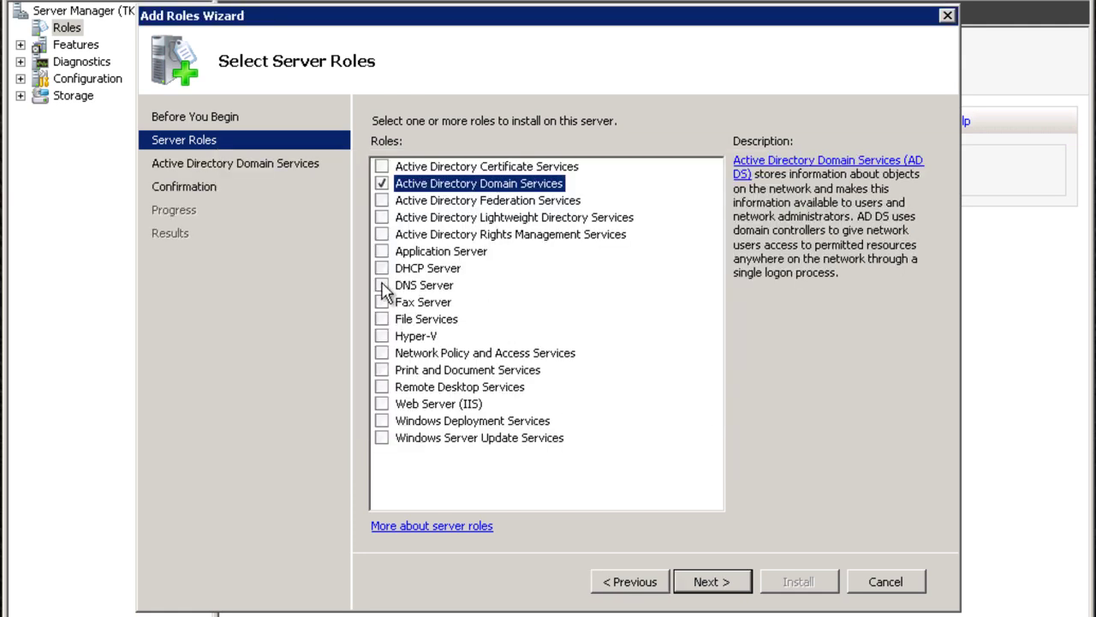
left_click(382, 286)
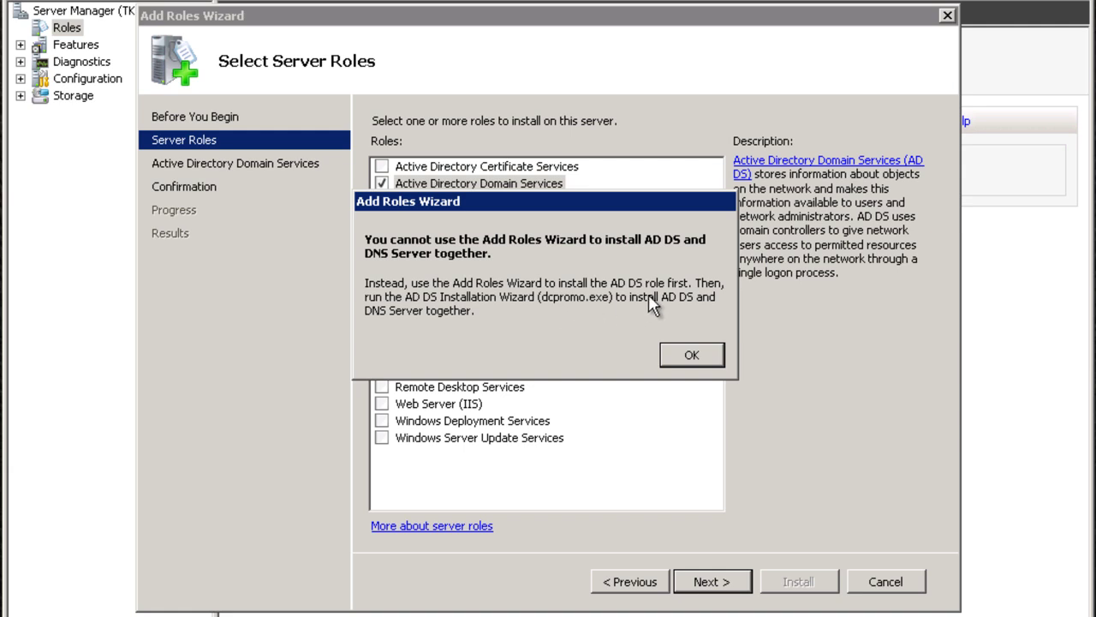
left_click(667, 354)
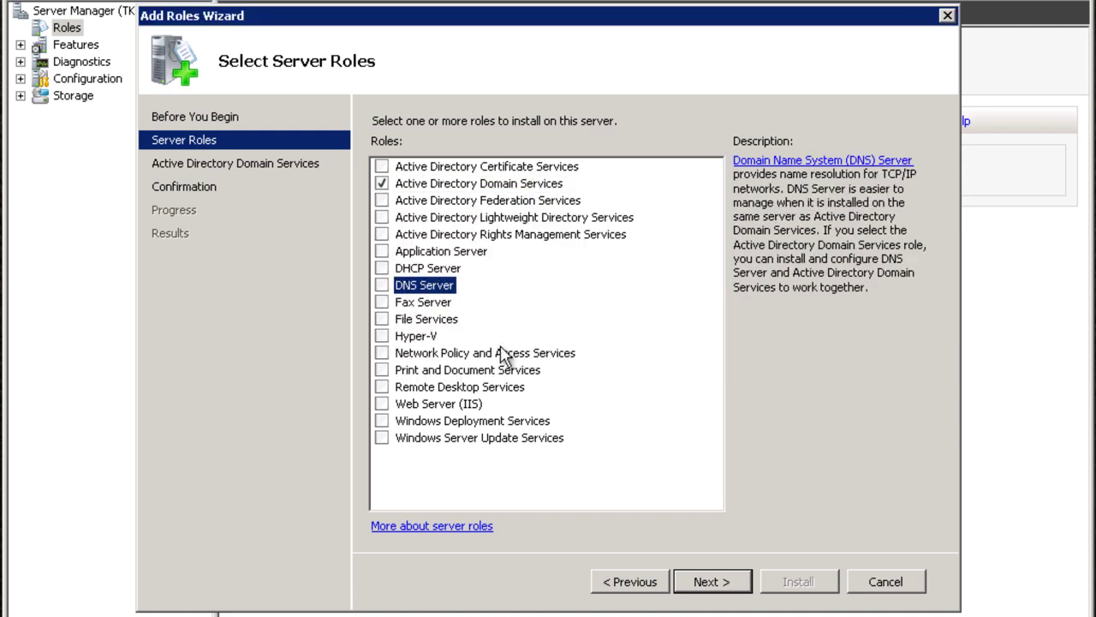
Install Active Directory Domain Services and .NET Framework 3.5.1, then switch to VMware Workstation.
left_click(704, 586)
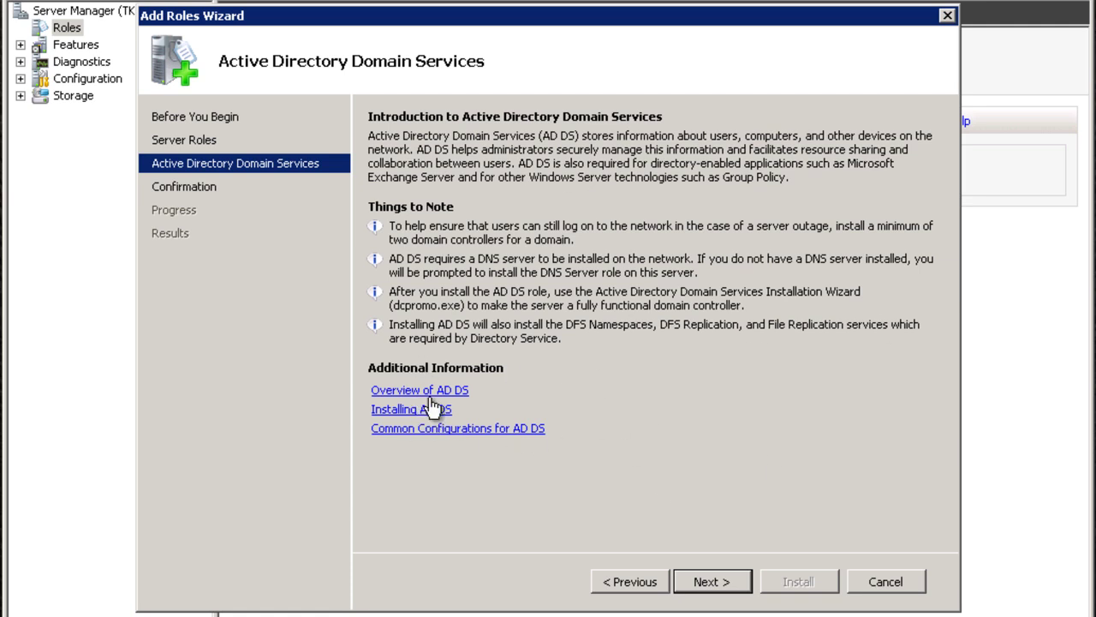
left_click(729, 586)
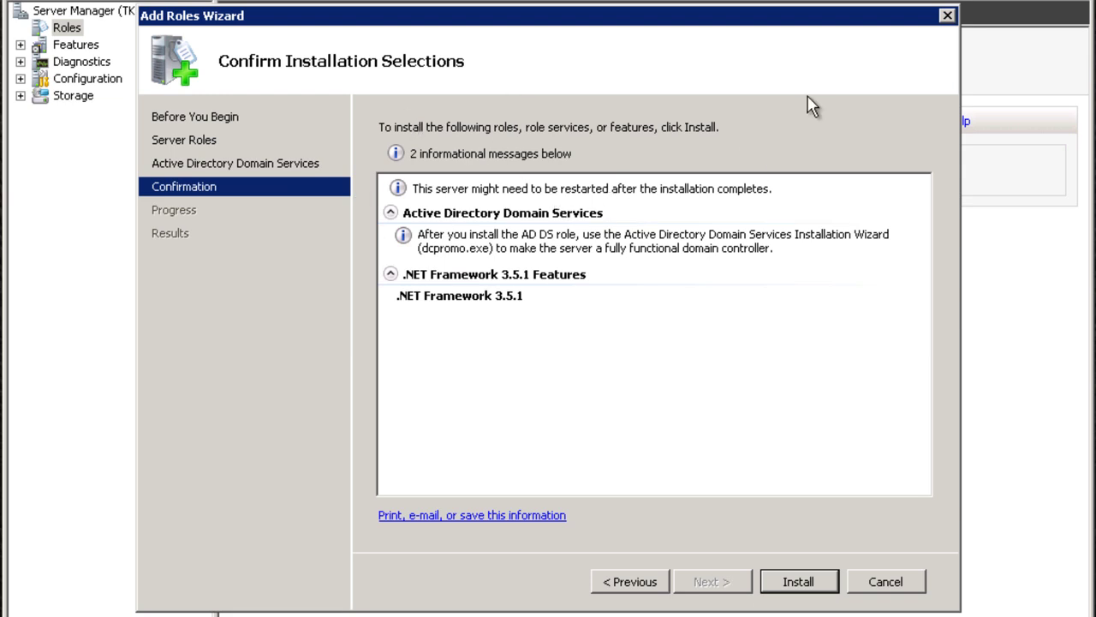
left_click(811, 590)
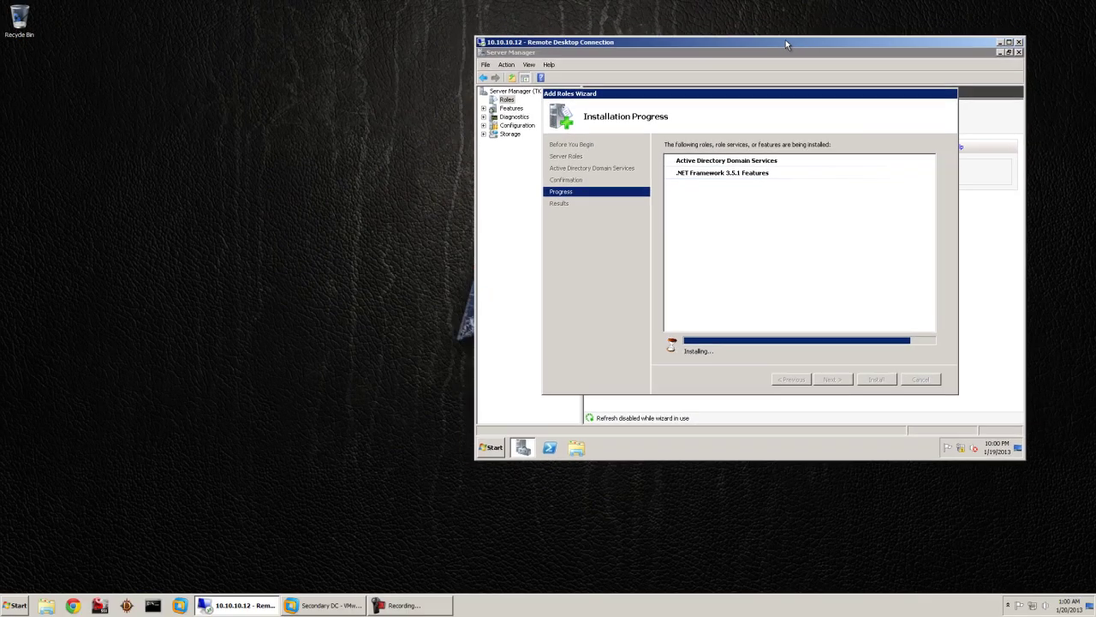
left_click(321, 606)
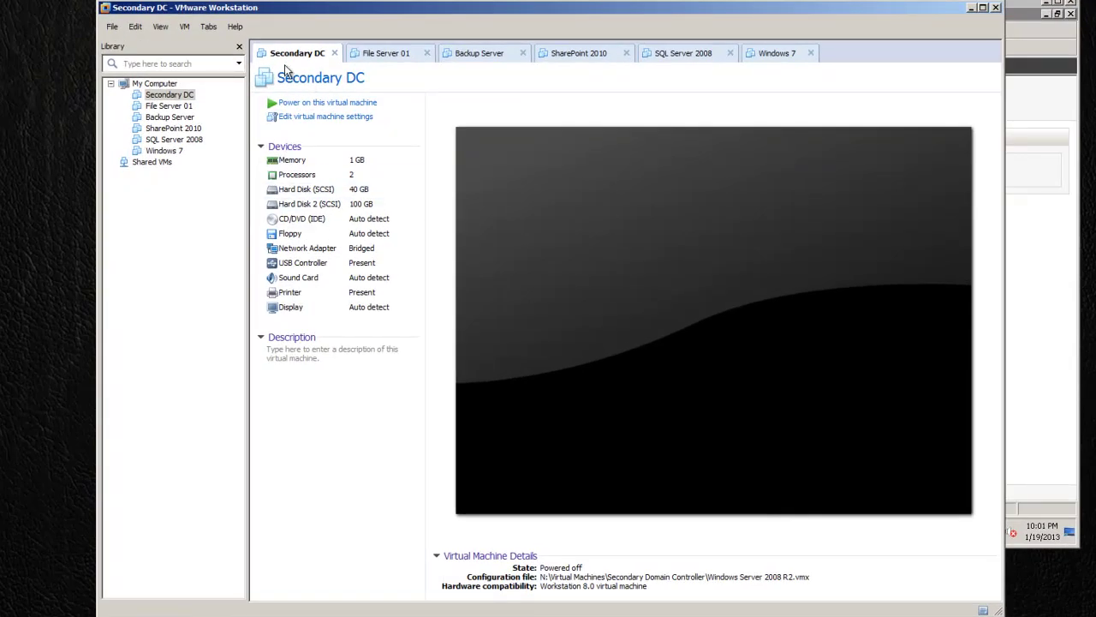
Reposition VMware Workstation and view the File Server 01 VM's hardware summary.
mouse_move(280, 16)
left_mouse_down()
mouse_move(210, 17)
mouse_move(289, 26)
mouse_move(262, 8)
mouse_move(292, 0)
left_mouse_up()
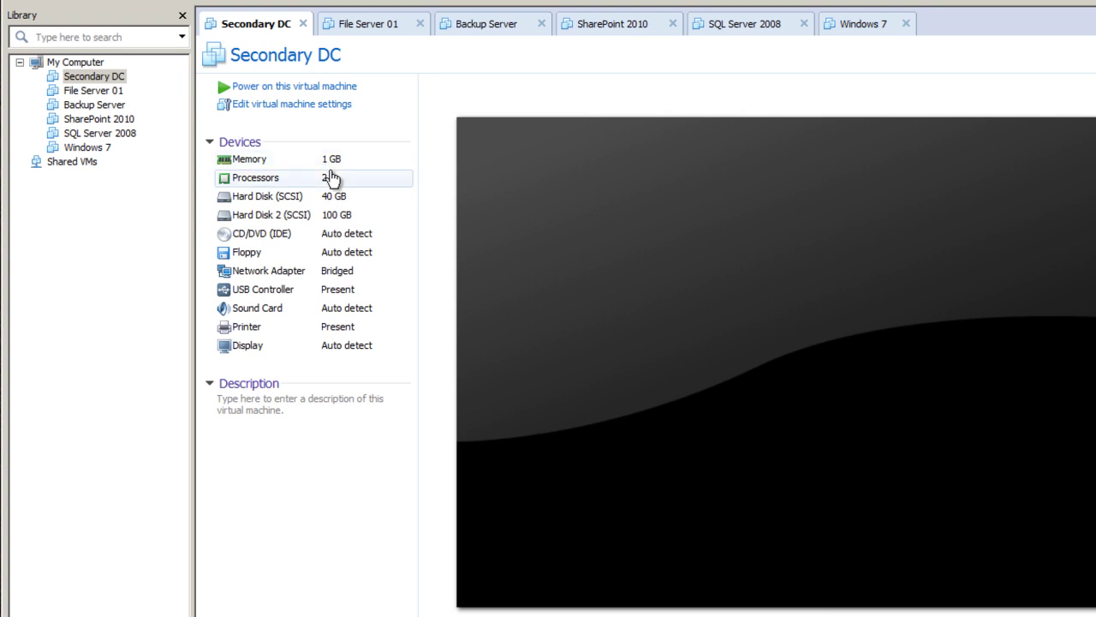
left_click(352, 32)
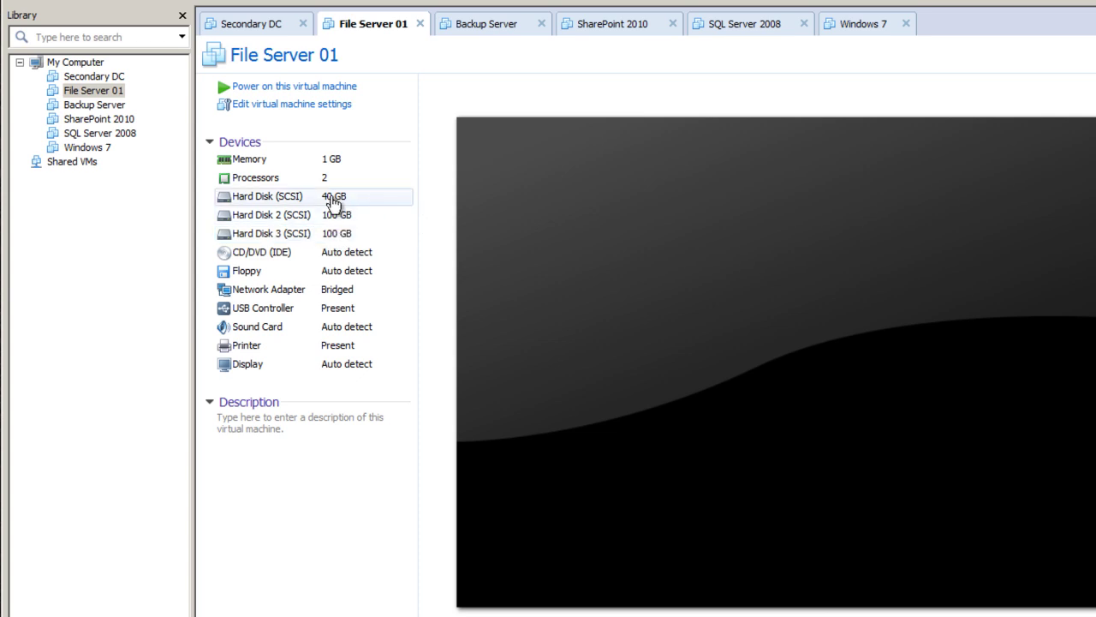
View the Backup Server, SharePoint 2010, SQL Server 2008, Windows 7 and Secondary DC VM summaries.
left_click(469, 34)
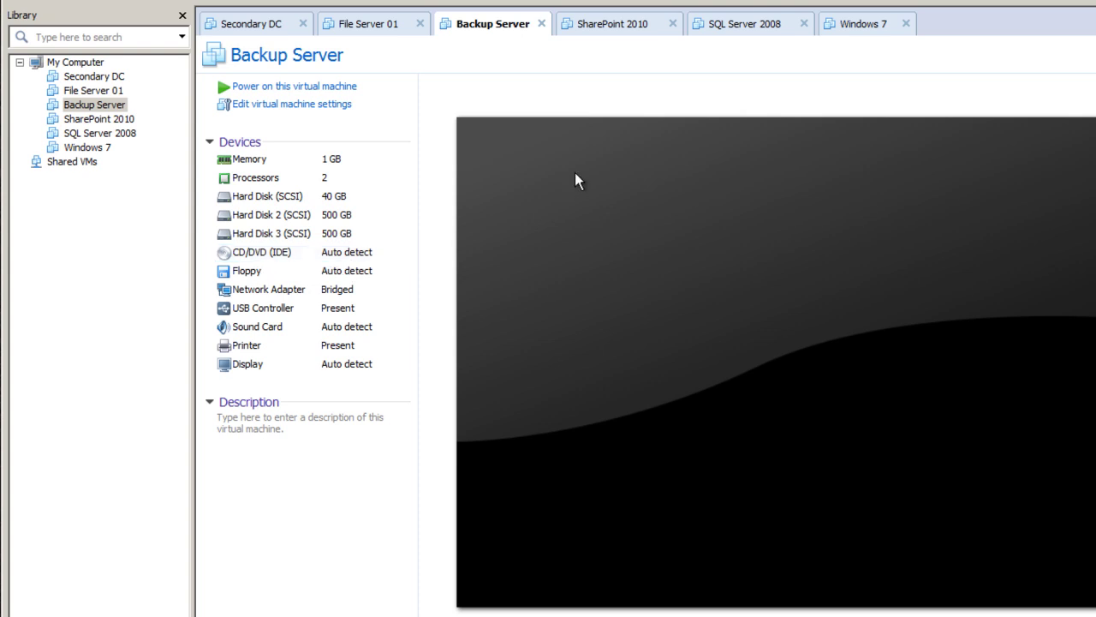
left_click(599, 23)
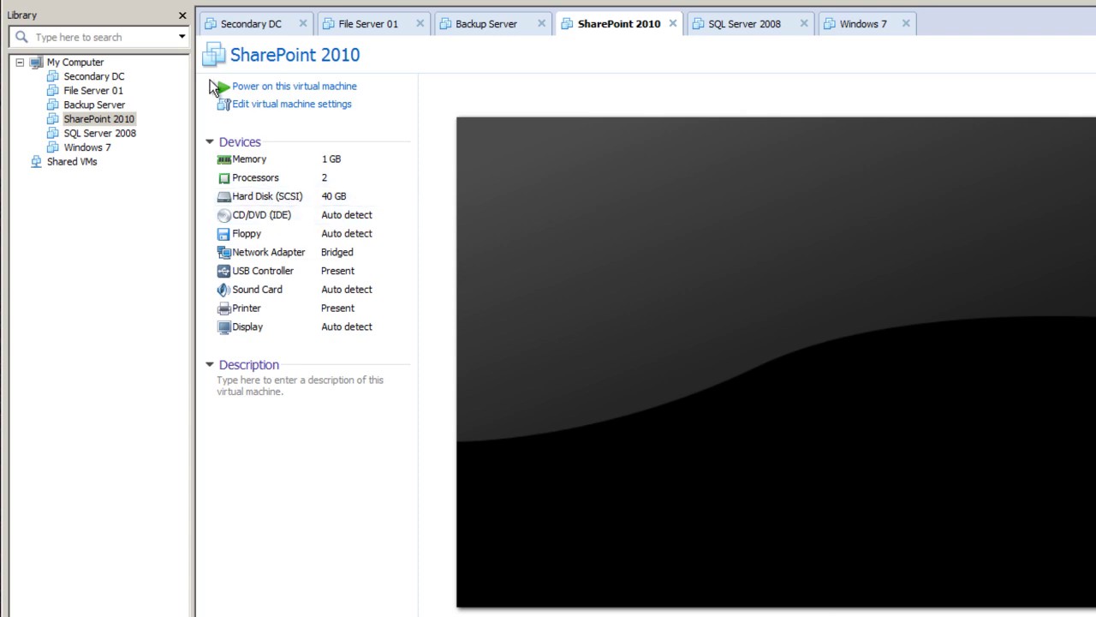
left_click(761, 26)
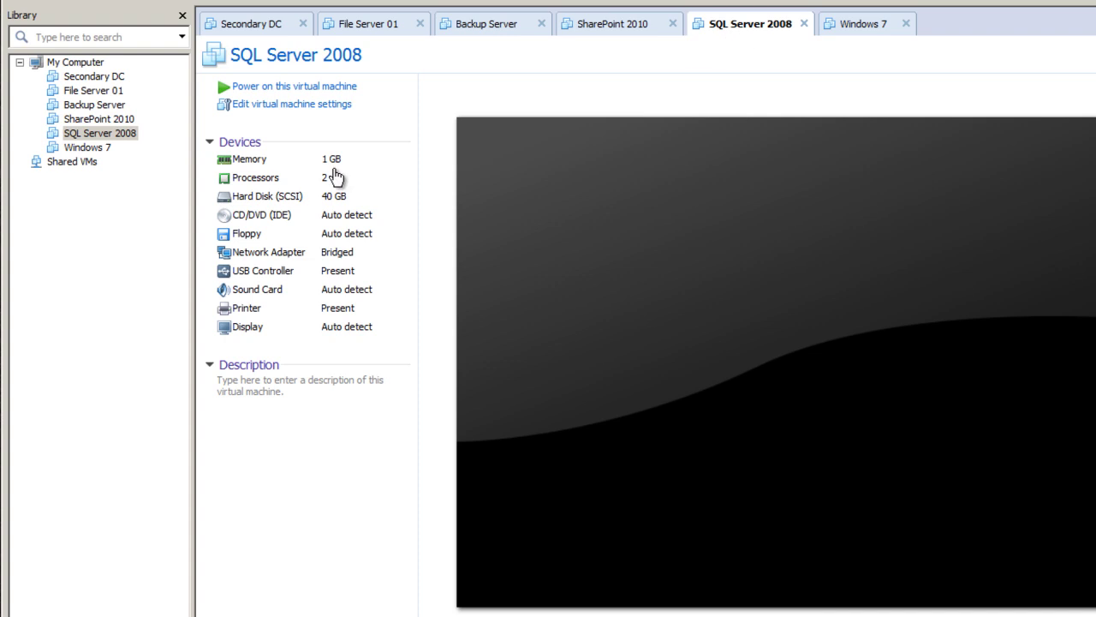
left_click(845, 26)
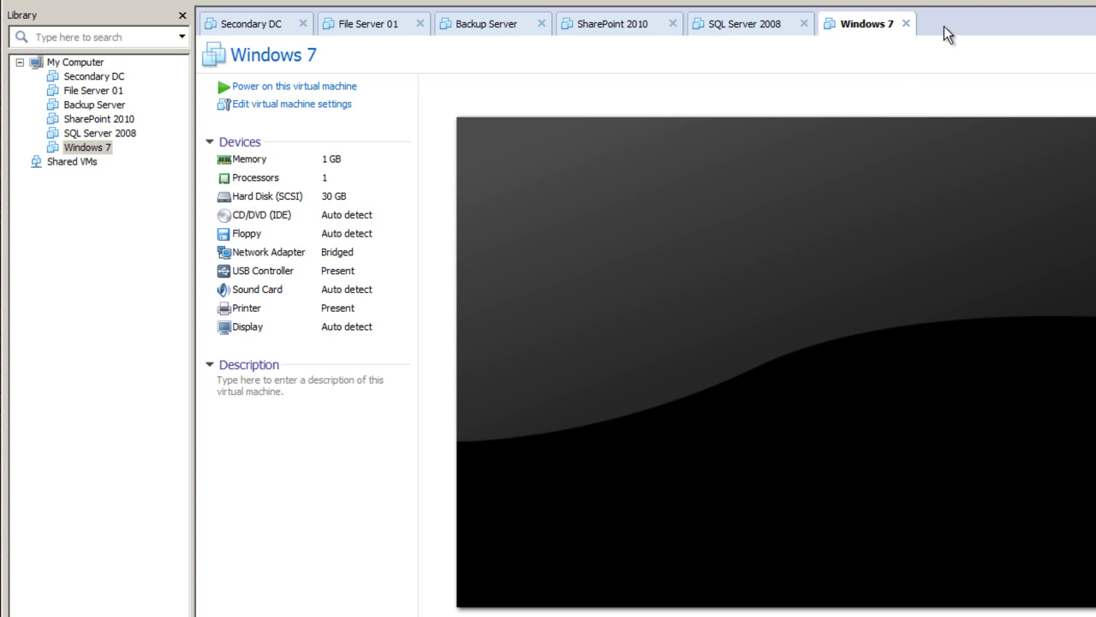
left_click(247, 24)
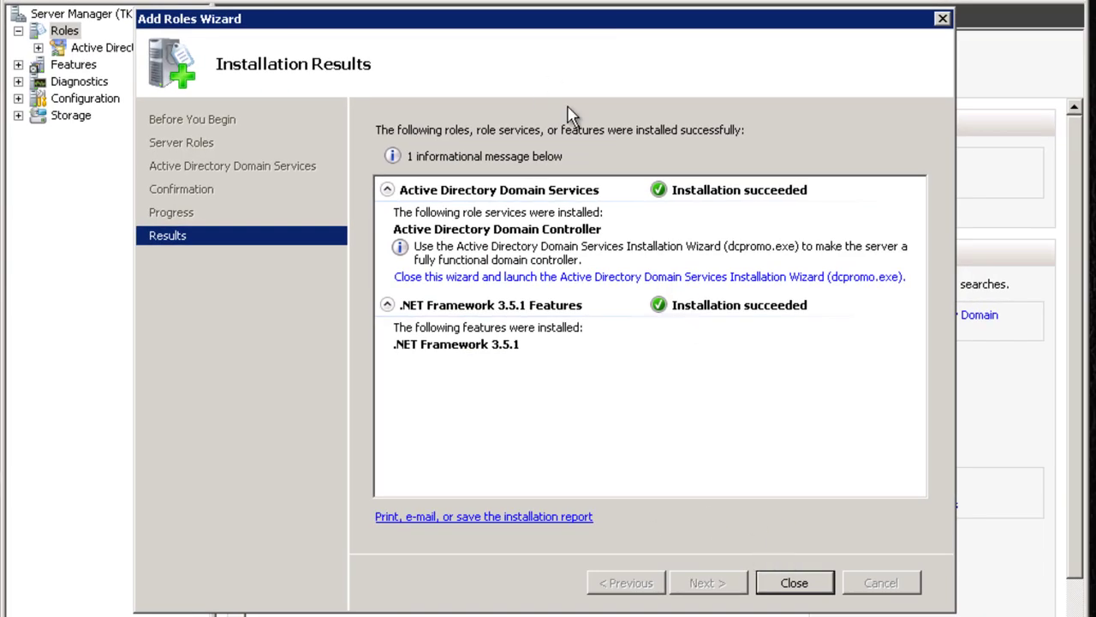
Close the finished Add Roles Wizard and Server Manager, then open the Start menu.
left_click(795, 581)
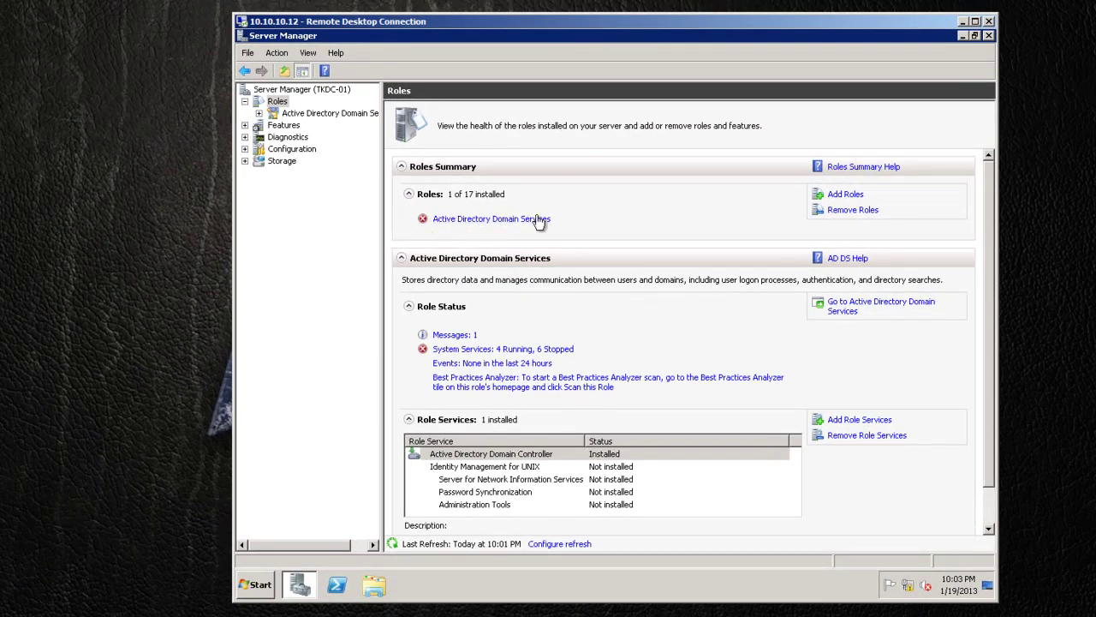
left_click(988, 35)
left_click(270, 582)
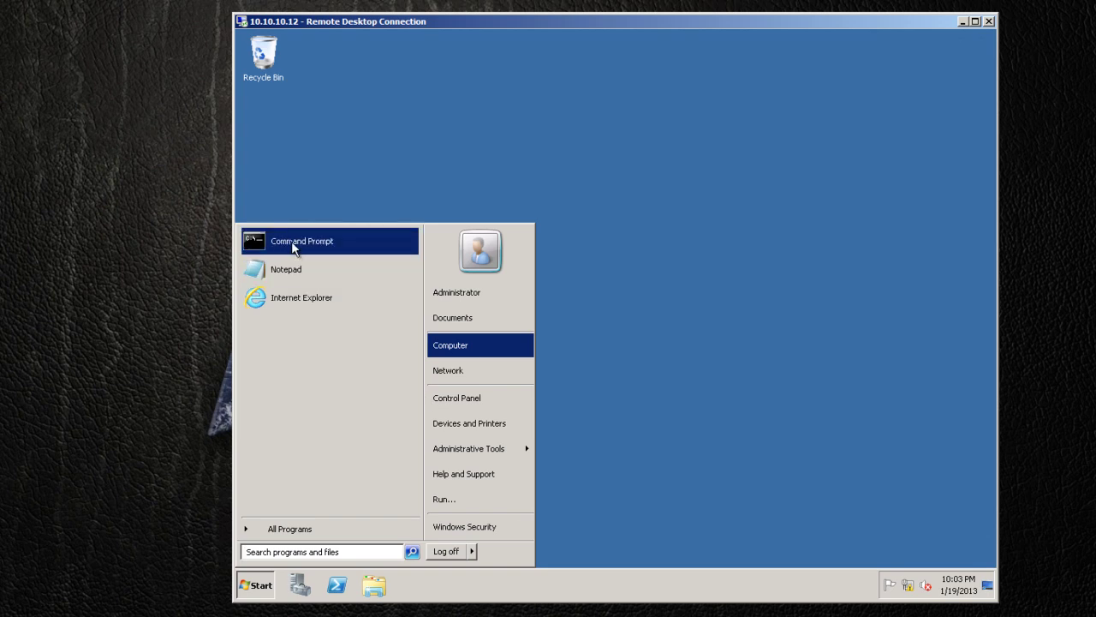
Run dcpromo.exe from an administrator Command Prompt, then close the prompt window.
left_click(294, 243)
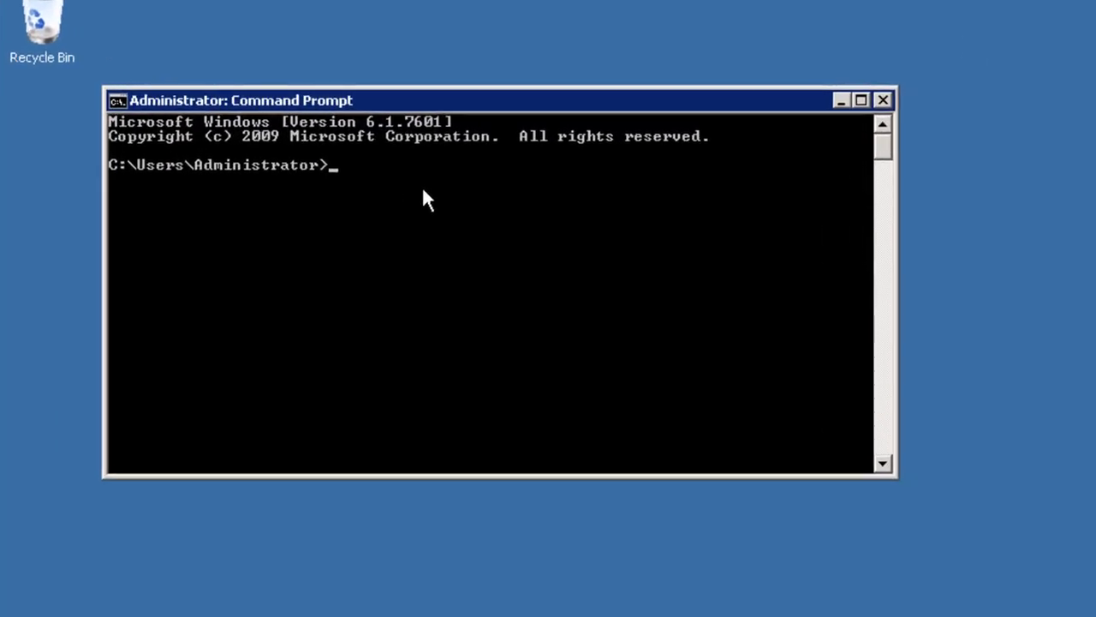
type("dcpromo.ex")
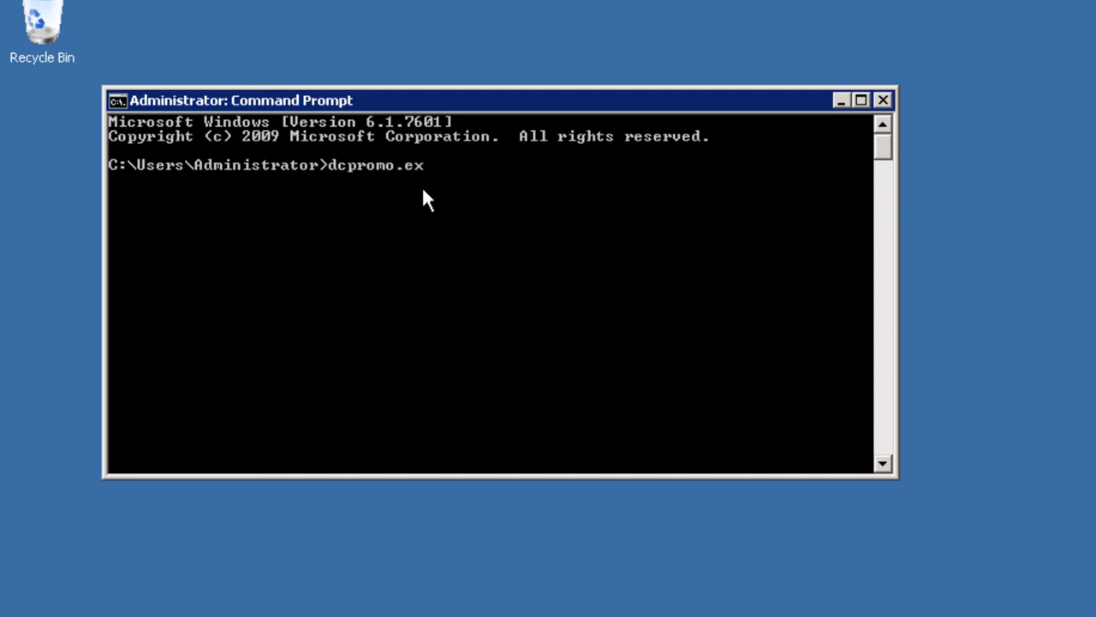
type("e")
key("Return")
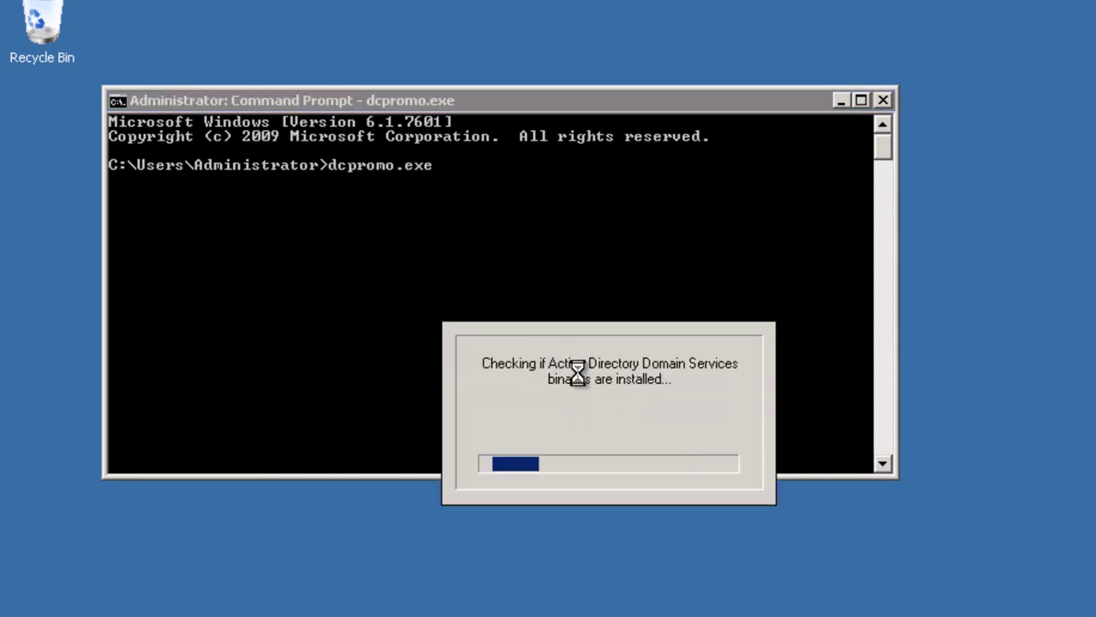
left_click(883, 100)
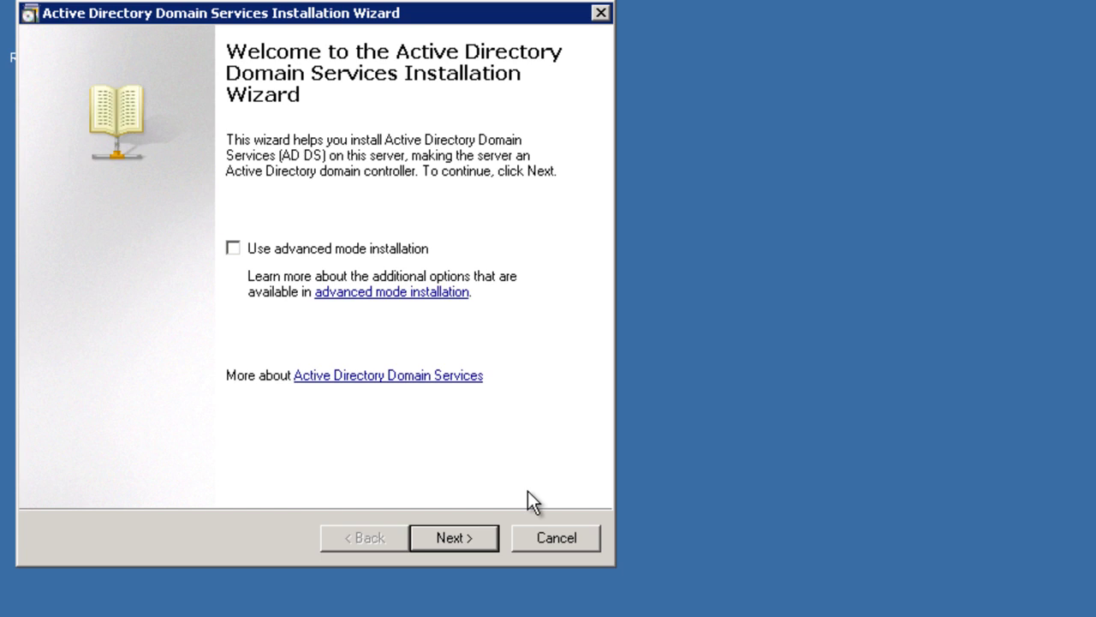
Move past the welcome and OS compatibility pages and select 'Create a new domain in a new forest'.
left_click(458, 533)
left_click(493, 532)
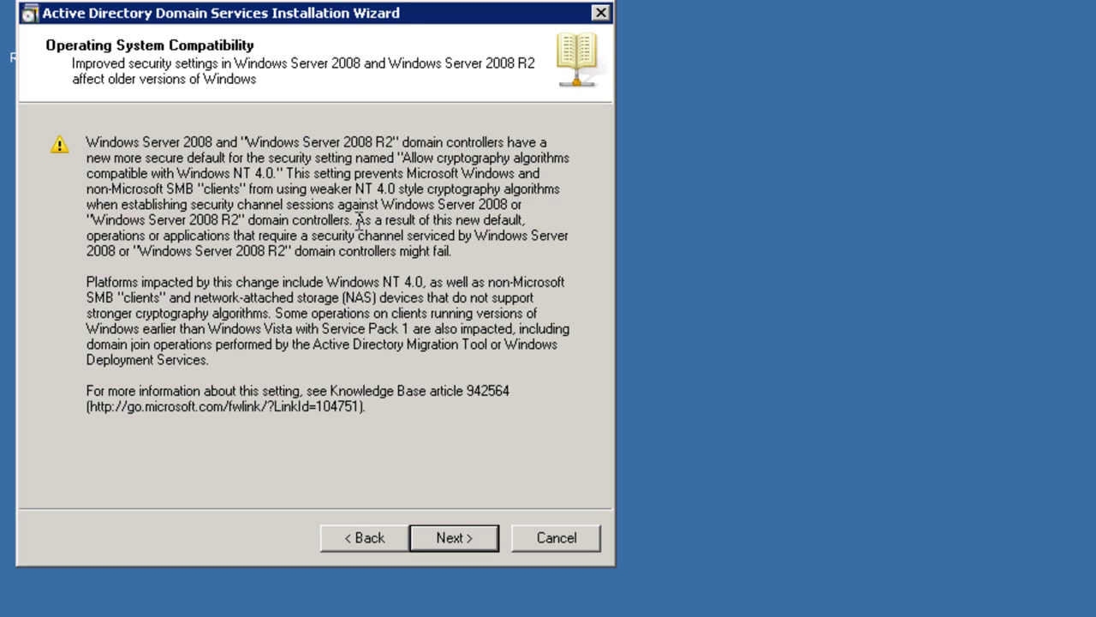
left_click(470, 538)
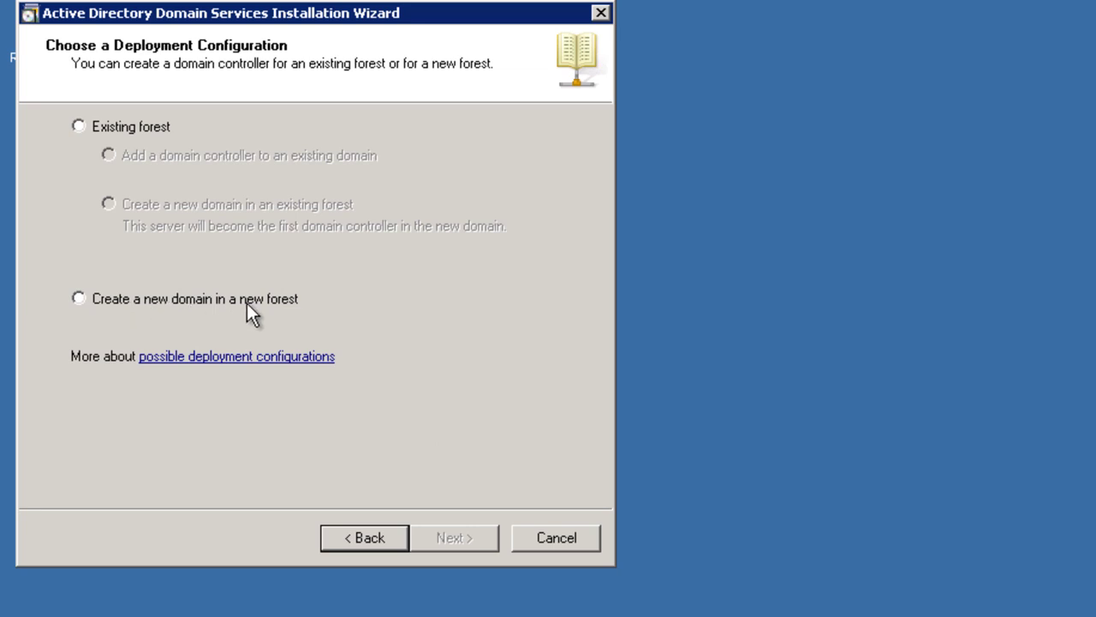
left_click(79, 298)
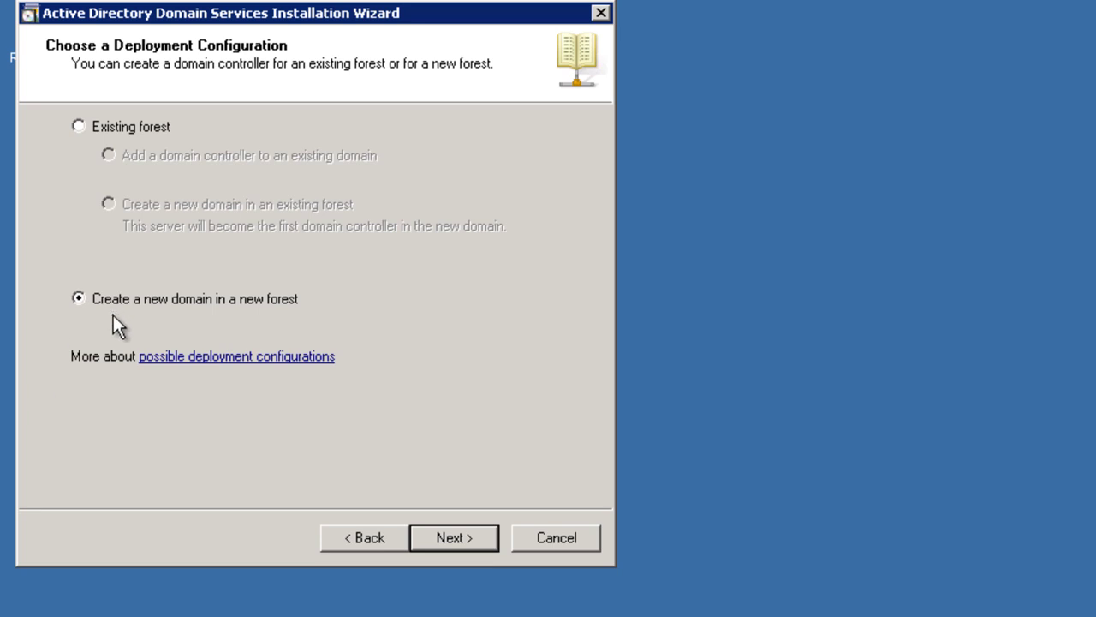
Enter techknowledge.com as the FQDN of the forest root domain.
left_click(451, 539)
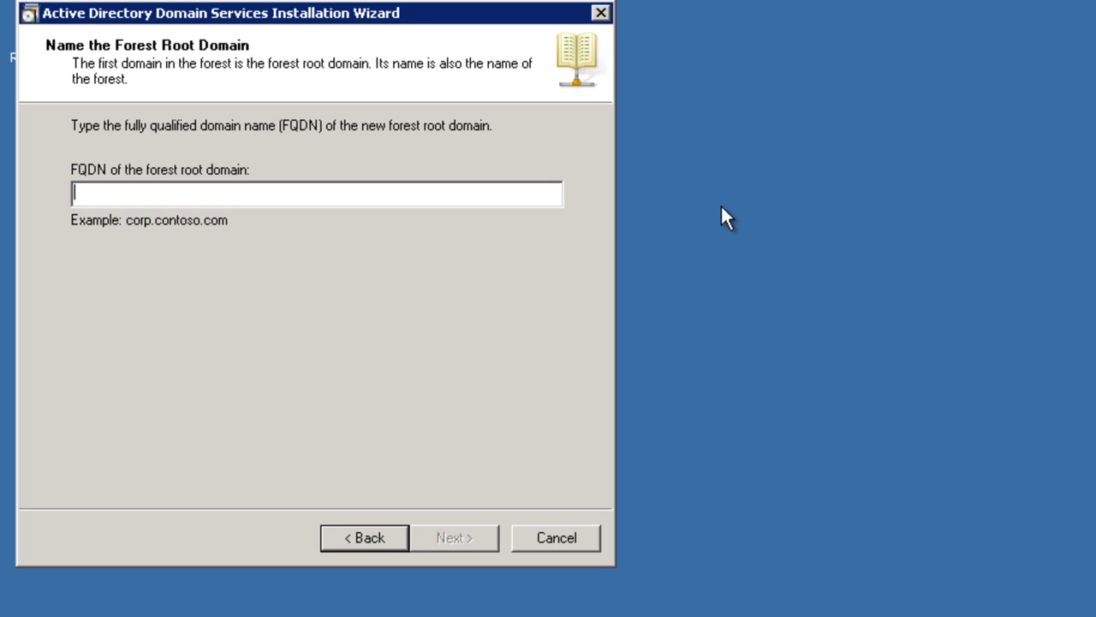
type("techknowl")
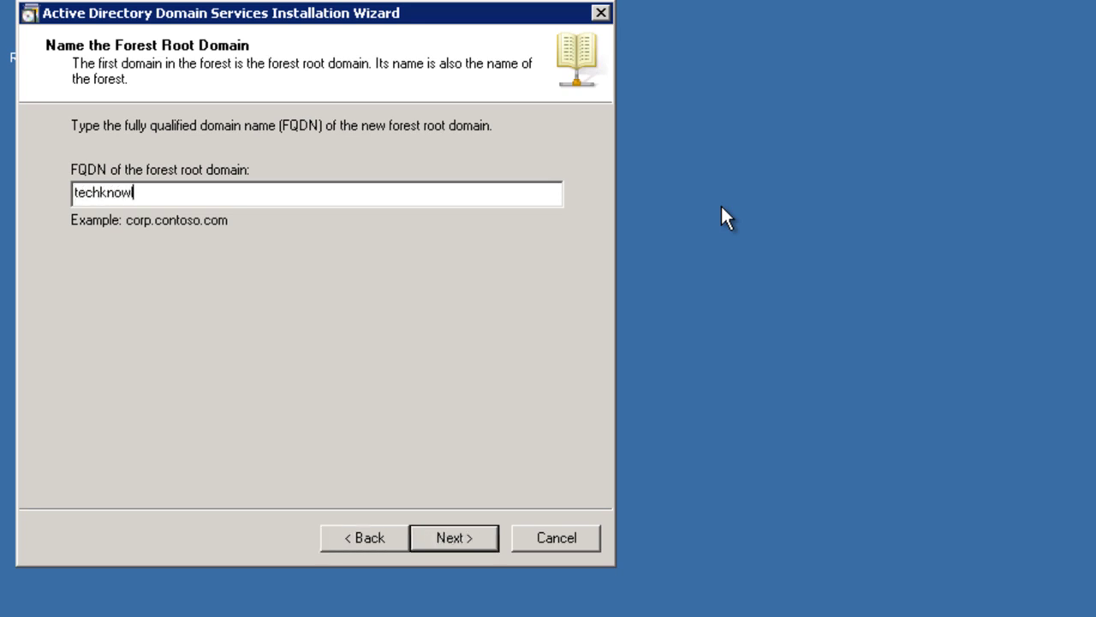
type("edge.com")
left_click_drag(201, 192, 47, 193)
left_click(247, 189)
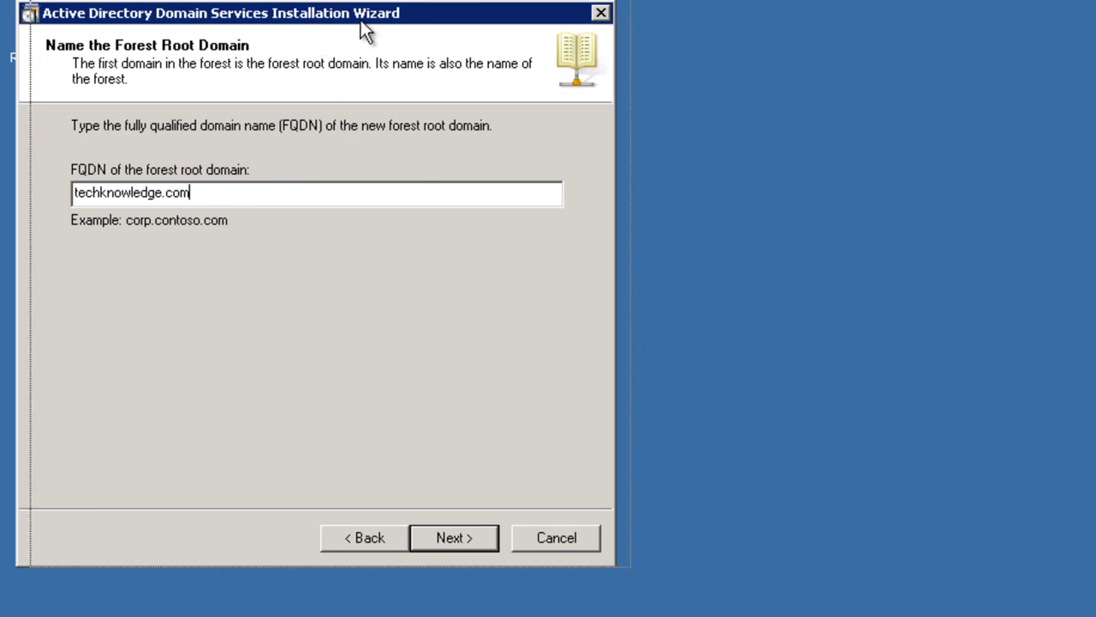
left_click_drag(361, 20, 409, 23)
double_click(176, 196)
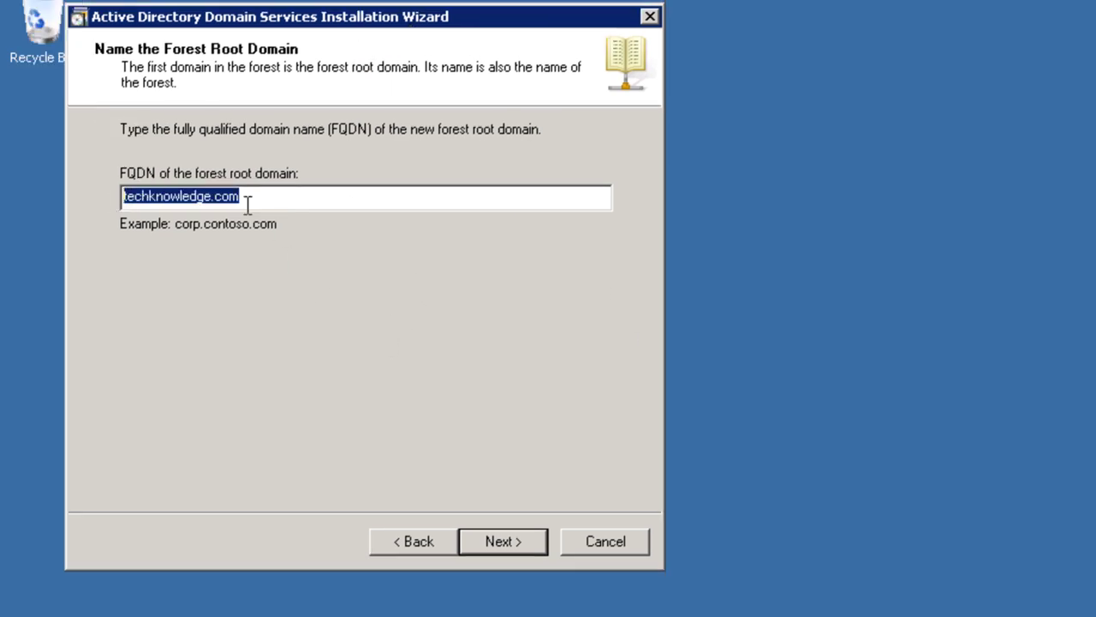
left_click(265, 197)
left_click_drag(264, 198, 111, 198)
left_click(251, 194)
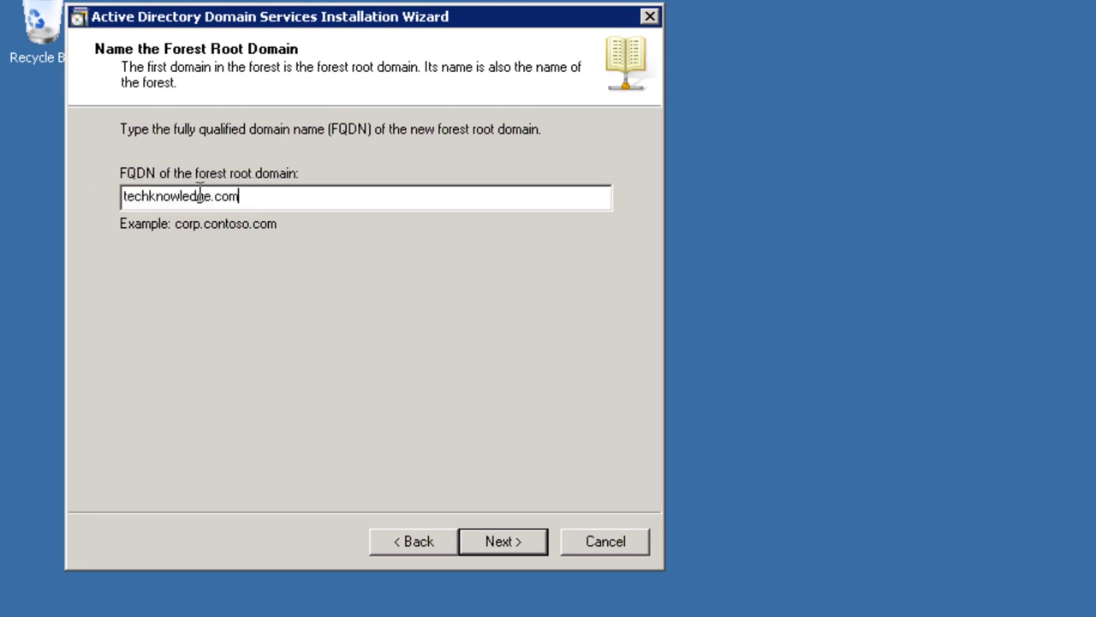
Remove the added childdomain. prefix so the name stays techknowledge.com, then continue.
left_click(124, 201)
type("childdomain")
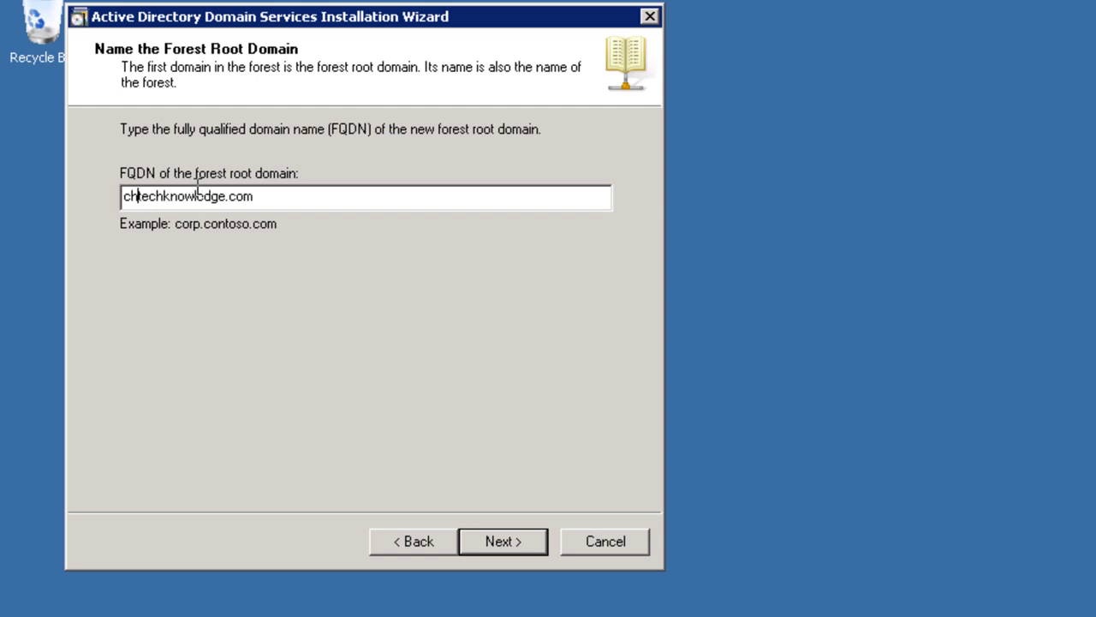
type(".")
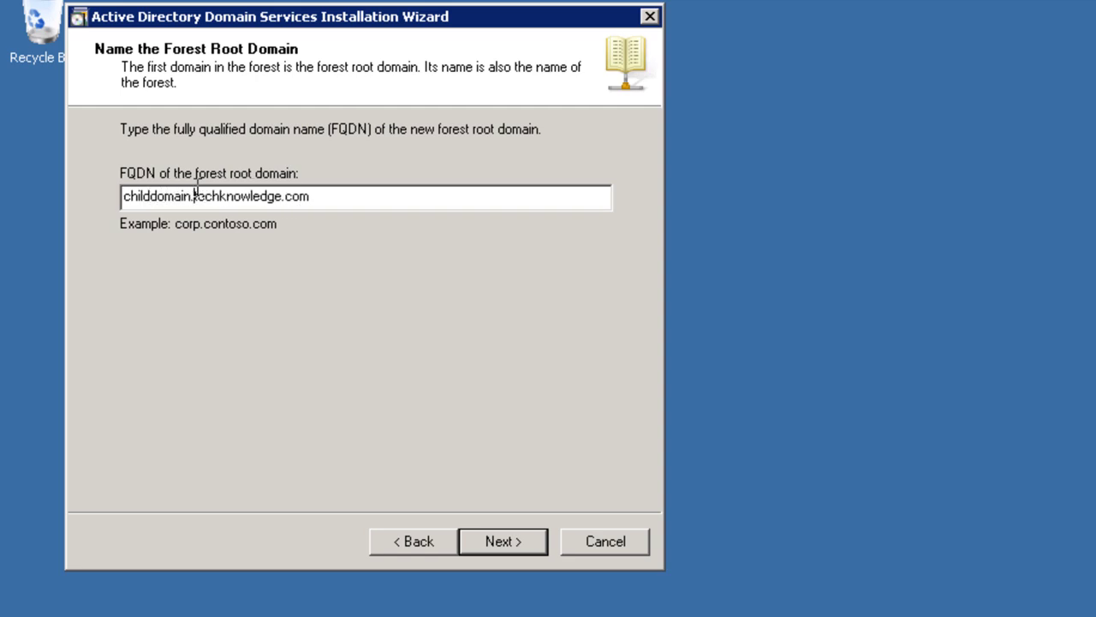
key("BackSpace")
key("BackSpace")
key("BackSpace")
key("BackSpace")
key("BackSpace")
key("BackSpace")
key("BackSpace")
key("BackSpace")
key("BackSpace")
key("BackSpace")
key("BackSpace")
key("BackSpace")
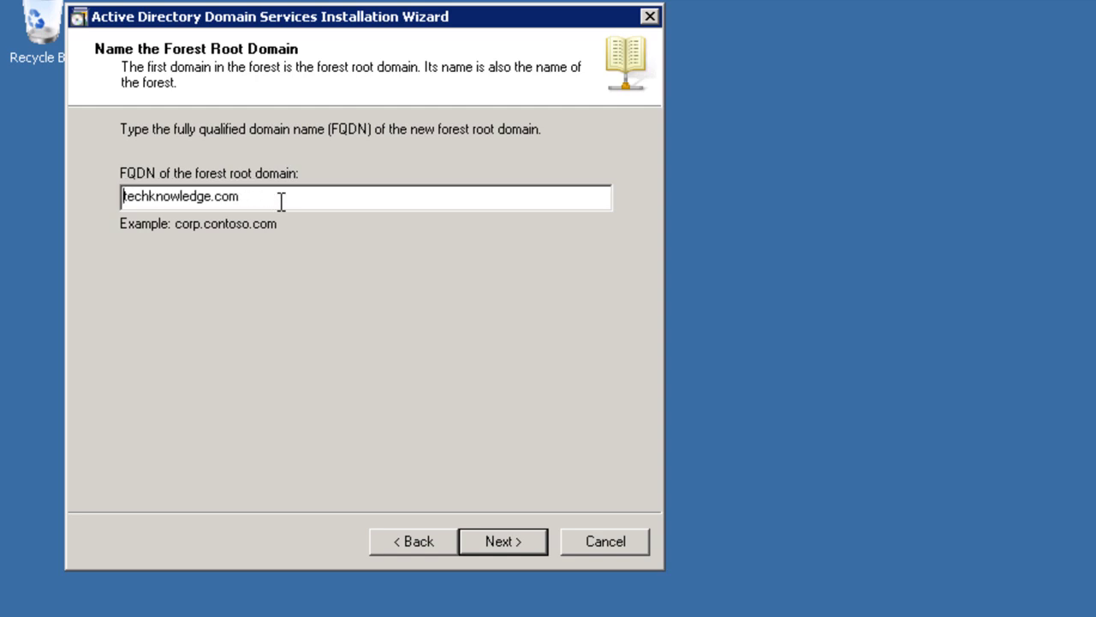
left_click_drag(222, 196, 109, 206)
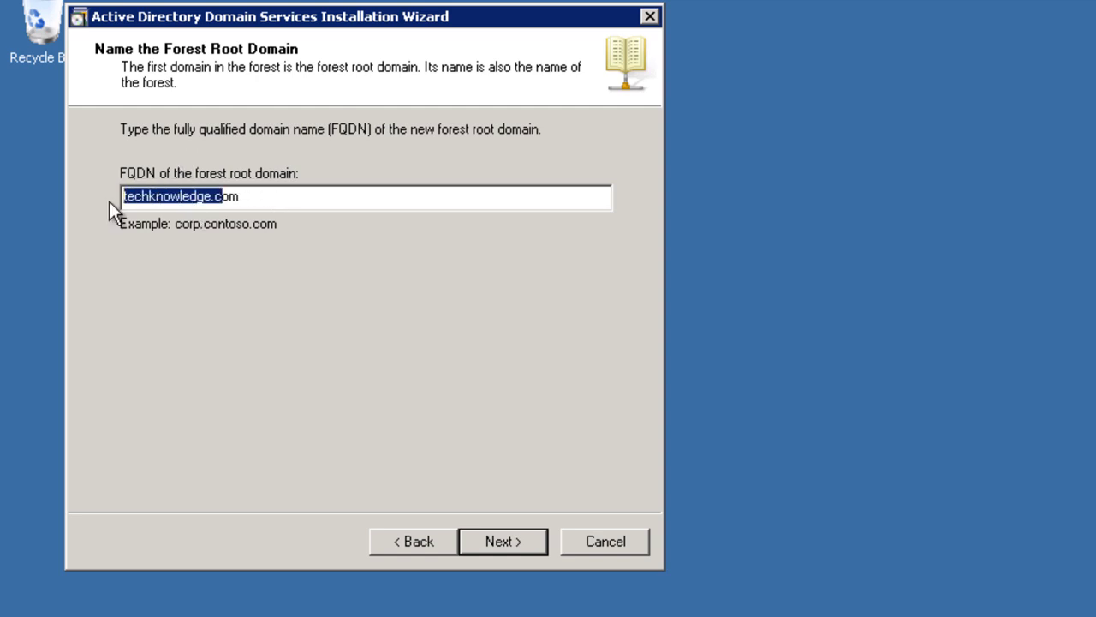
left_click(393, 195)
left_click(510, 540)
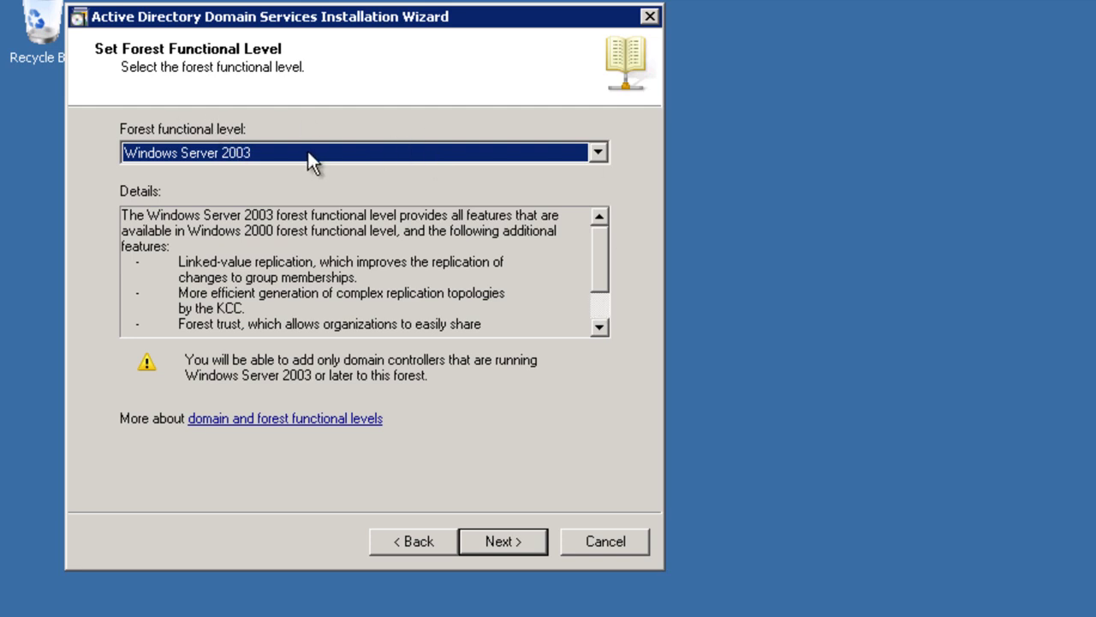
Choose Windows Server 2008 R2 as the forest functional level and proceed to the DNS check.
left_click_drag(376, 20, 409, 11)
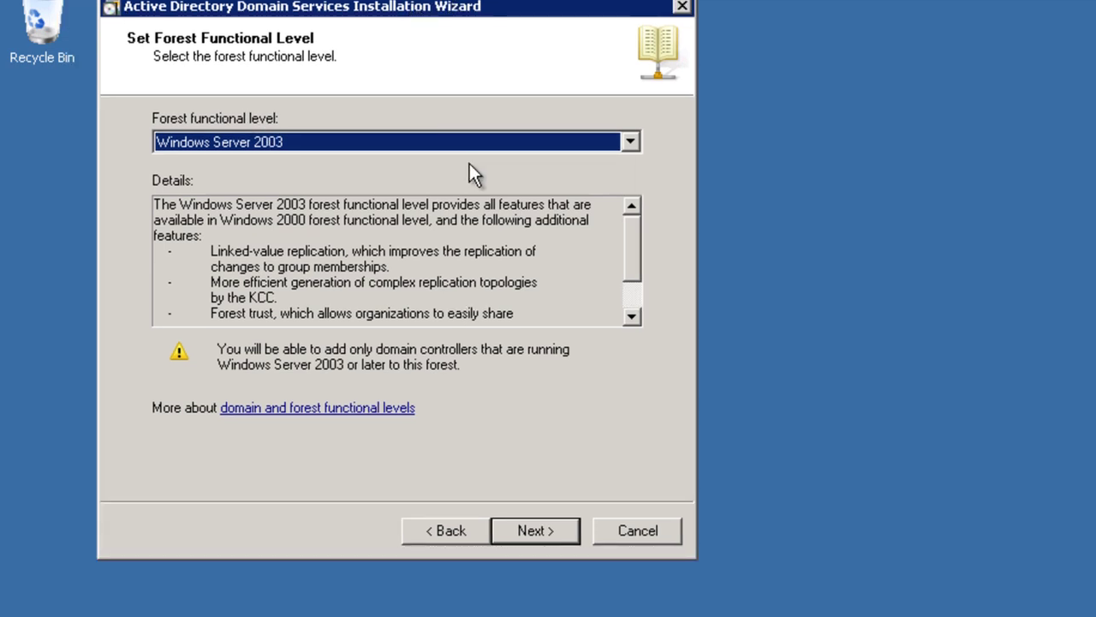
left_click(632, 143)
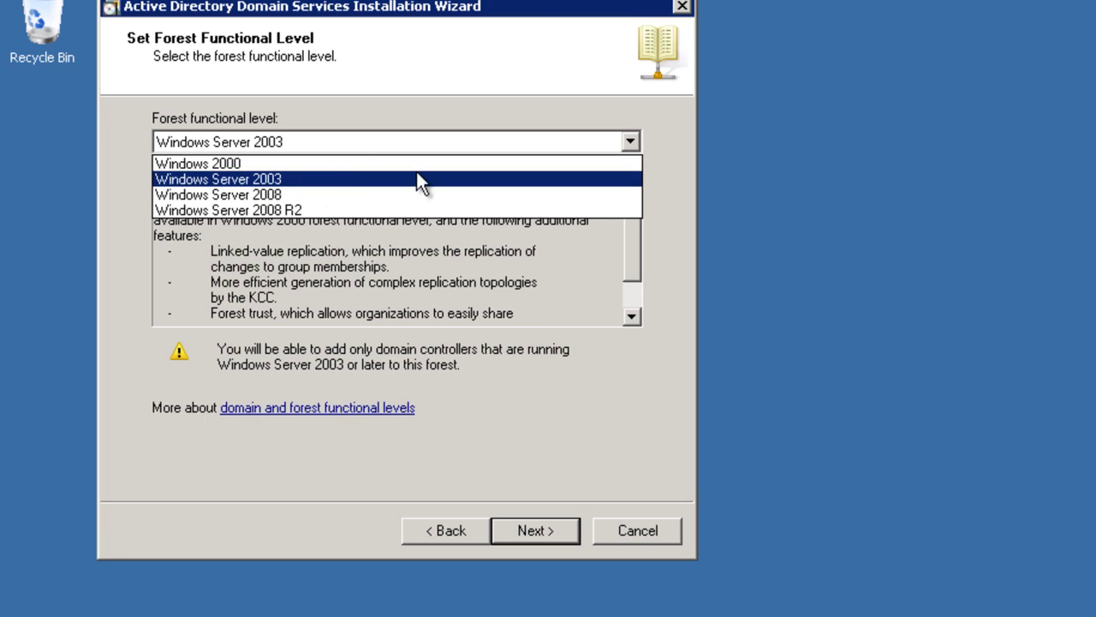
left_click(698, 204)
left_click(631, 142)
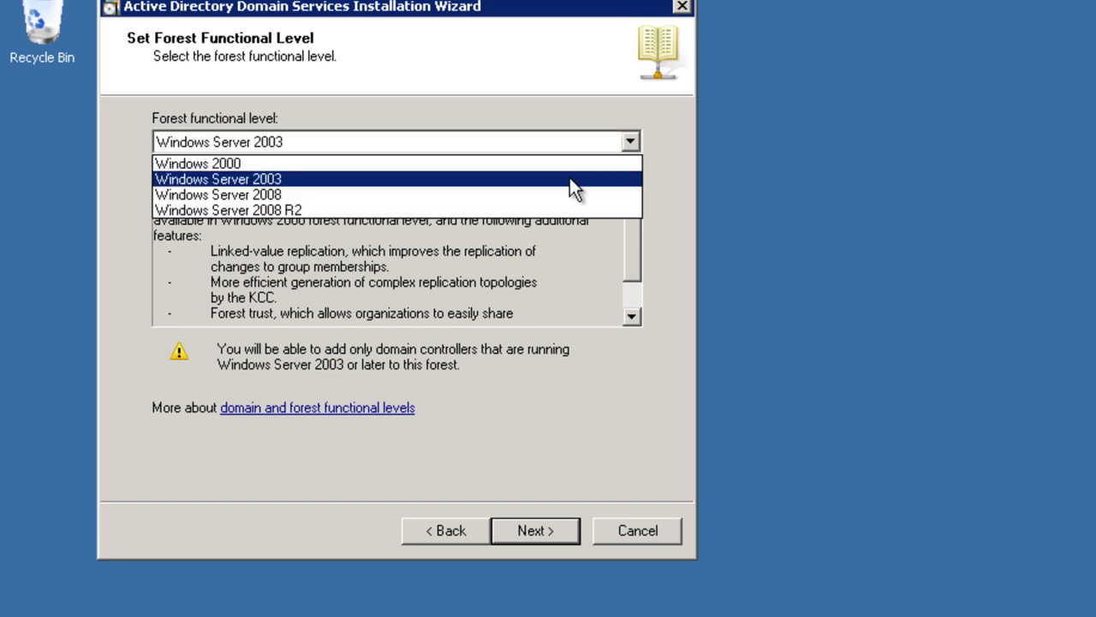
left_click(268, 210)
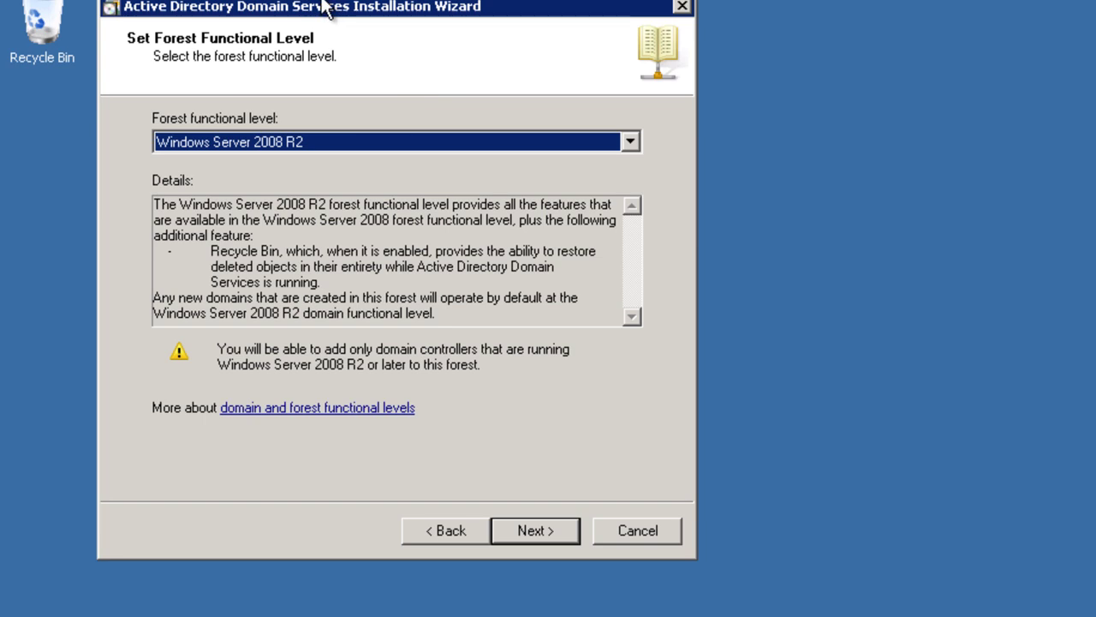
mouse_move(324, 10)
left_mouse_down()
mouse_move(350, 20)
mouse_move(316, 29)
mouse_move(331, 21)
left_mouse_up()
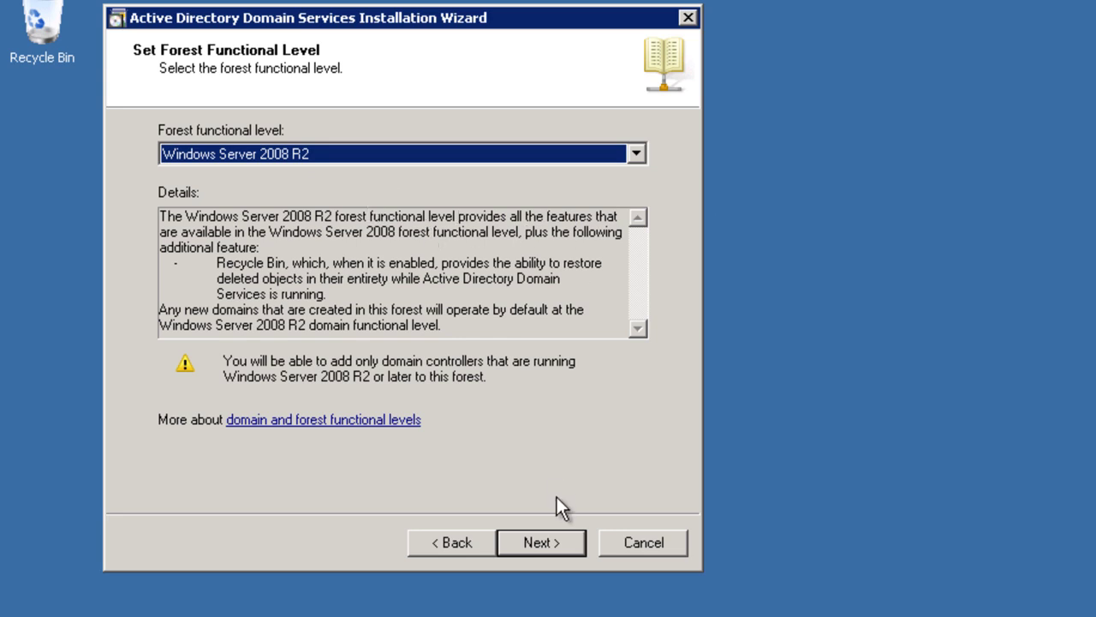
left_click(636, 155)
left_click(428, 193)
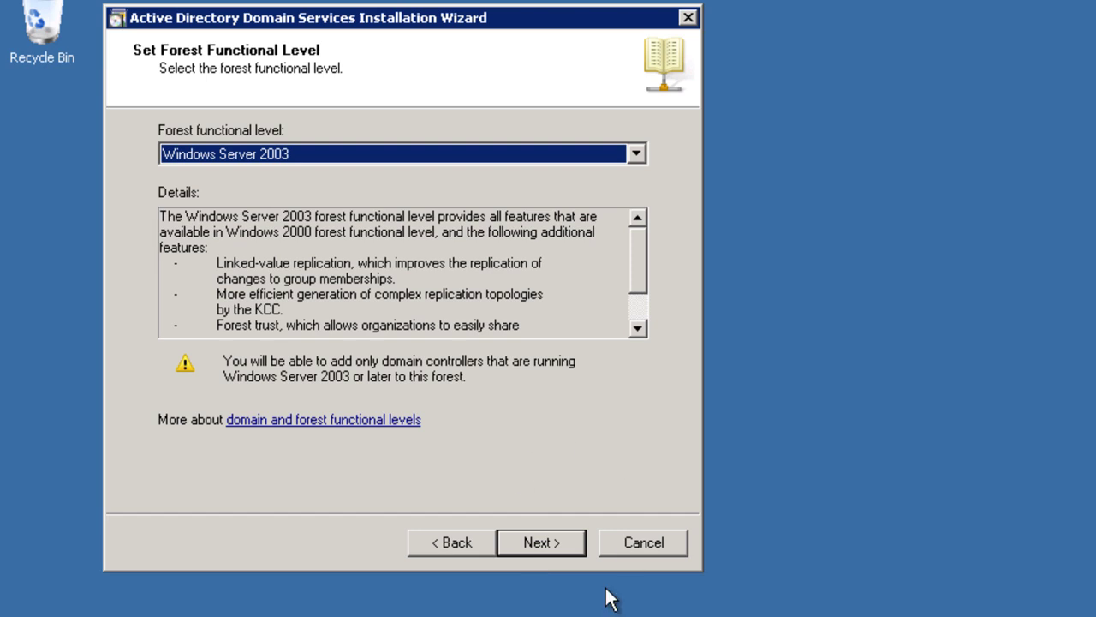
left_click(645, 147)
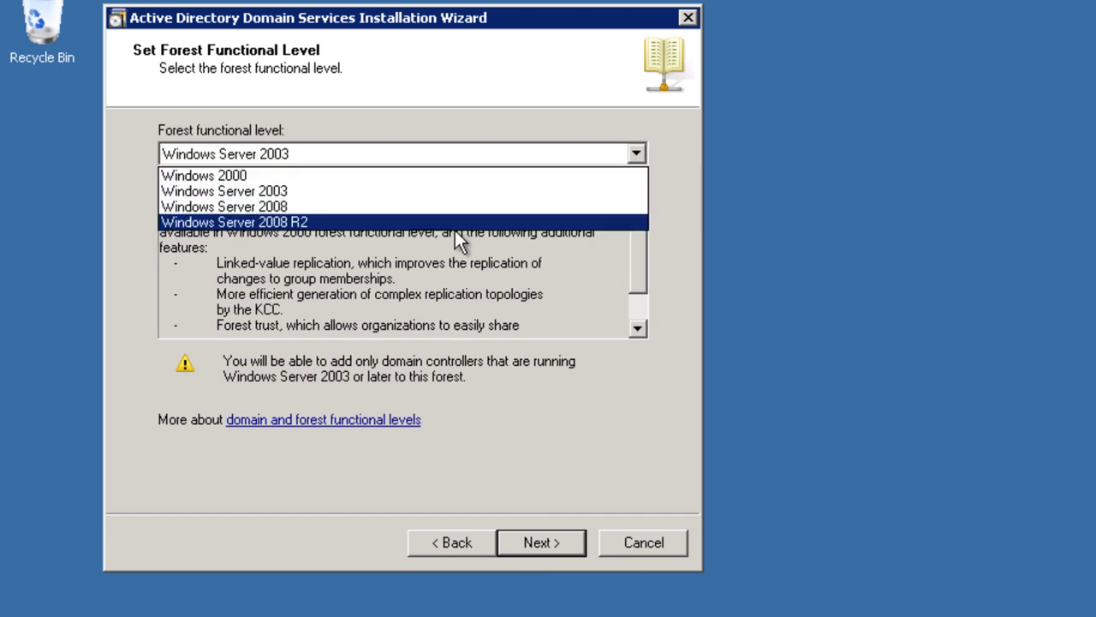
left_click(359, 223)
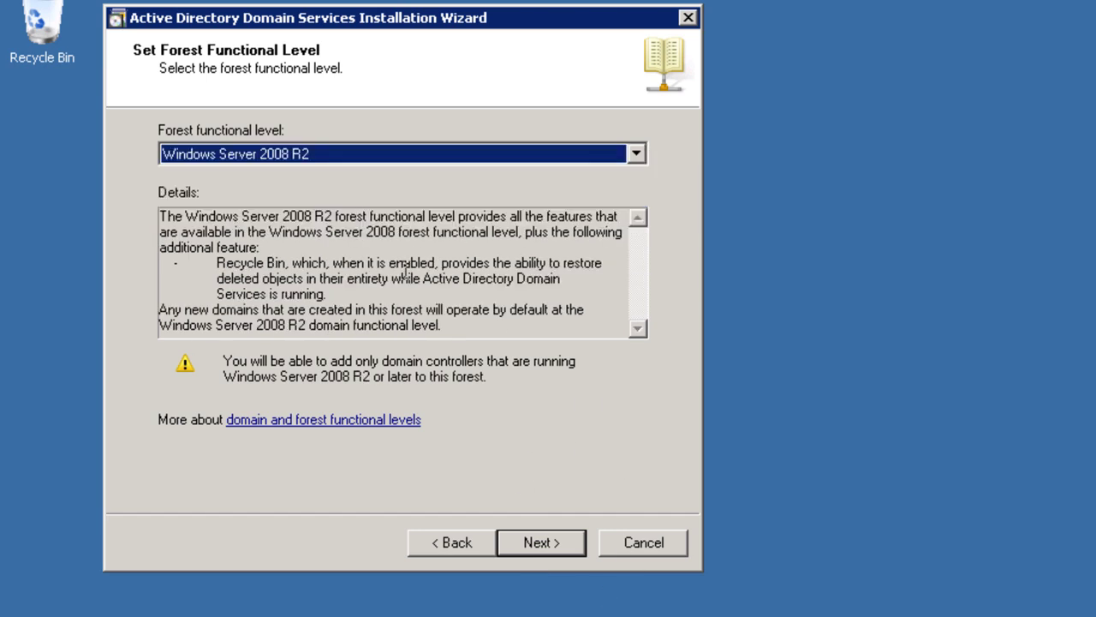
left_click(554, 547)
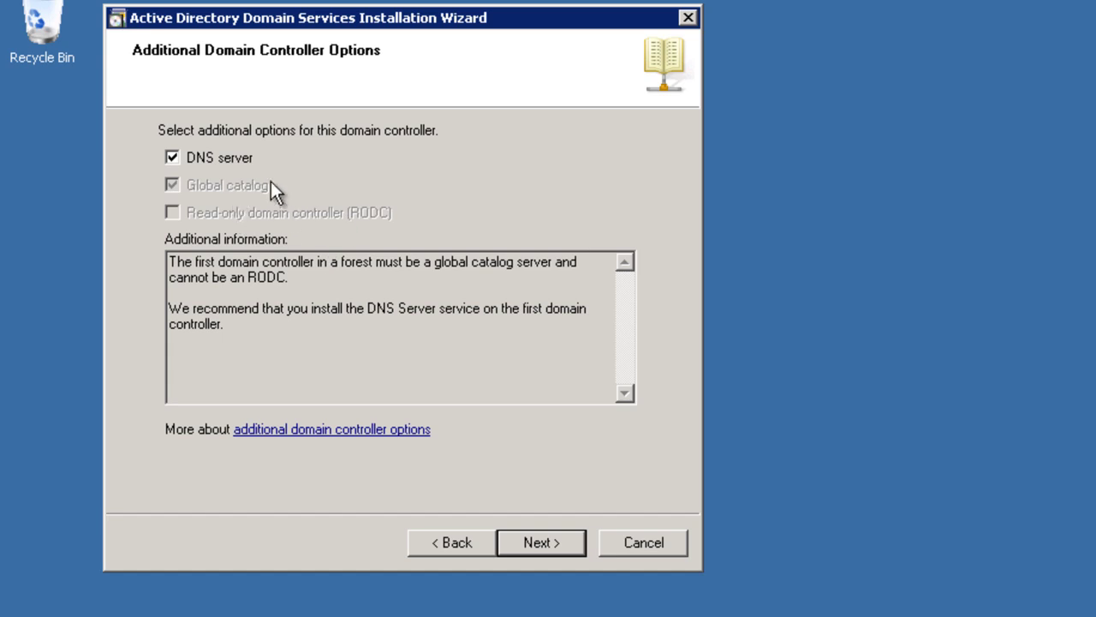
Keep the DNS server and Global catalog options, then accept the DNS delegation warning.
left_click(537, 542)
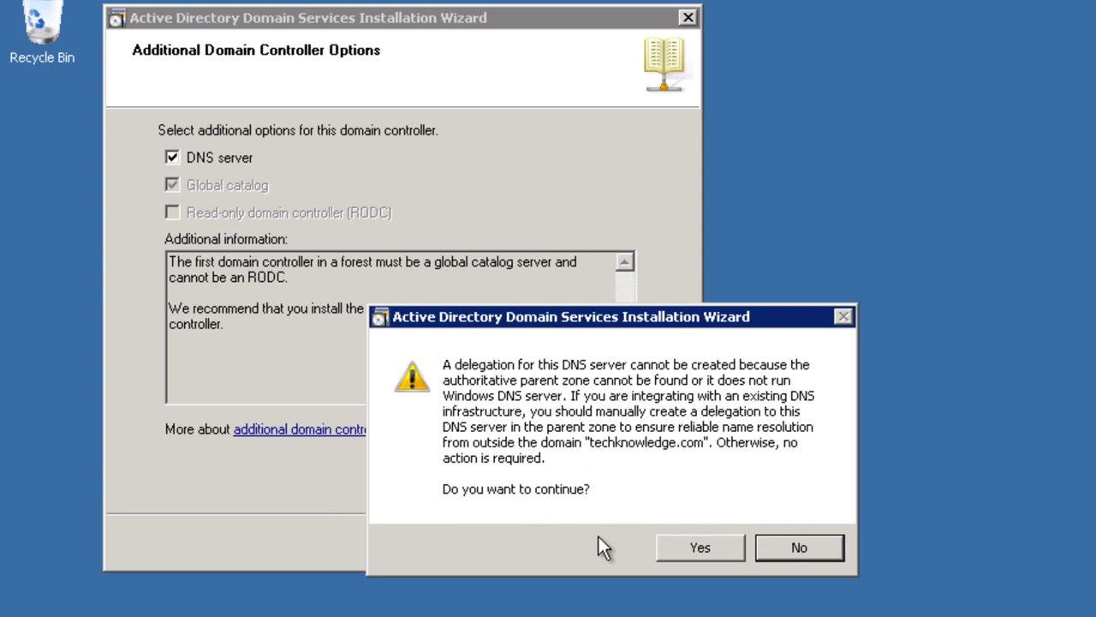
left_click(690, 538)
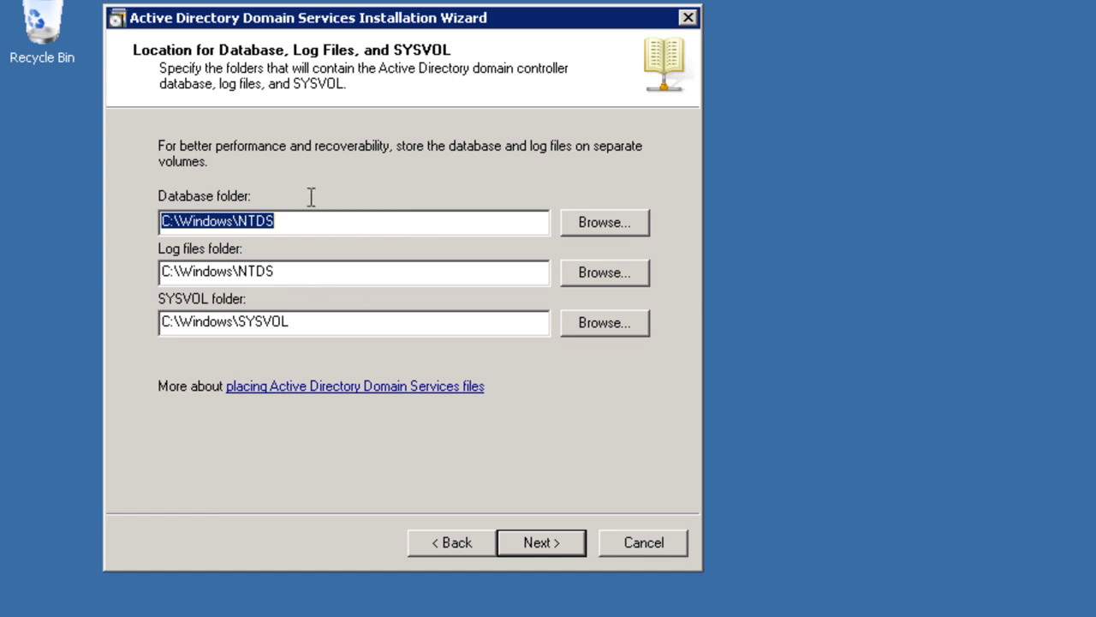
Create an 'Active Directory' folder on New Volume (E:) in Windows Explorer, then close Explorer.
left_click(297, 273)
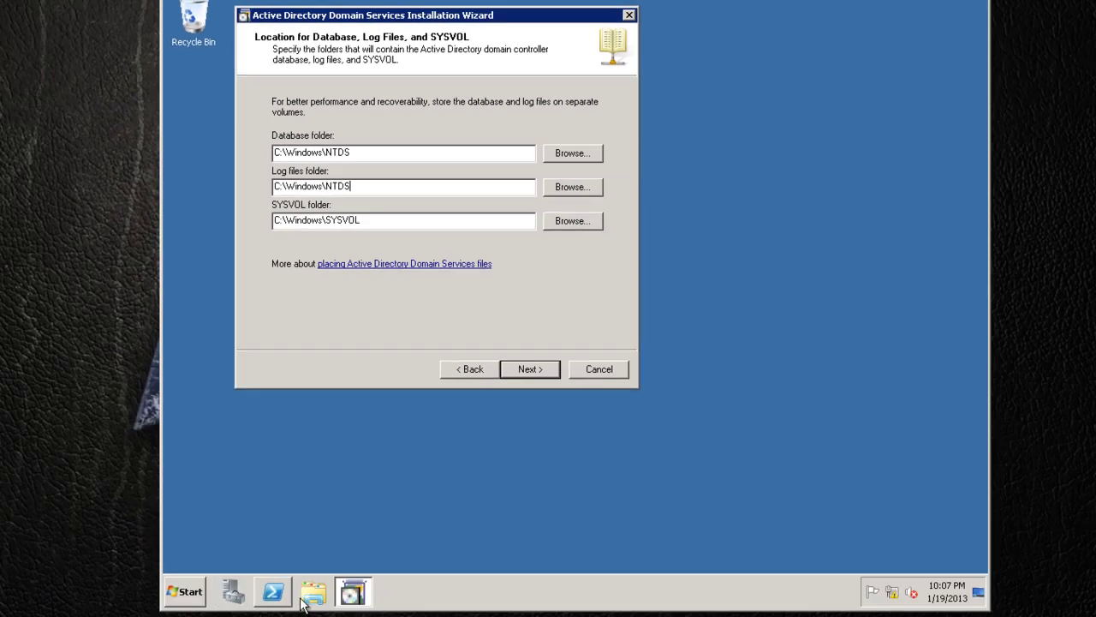
left_click(301, 599)
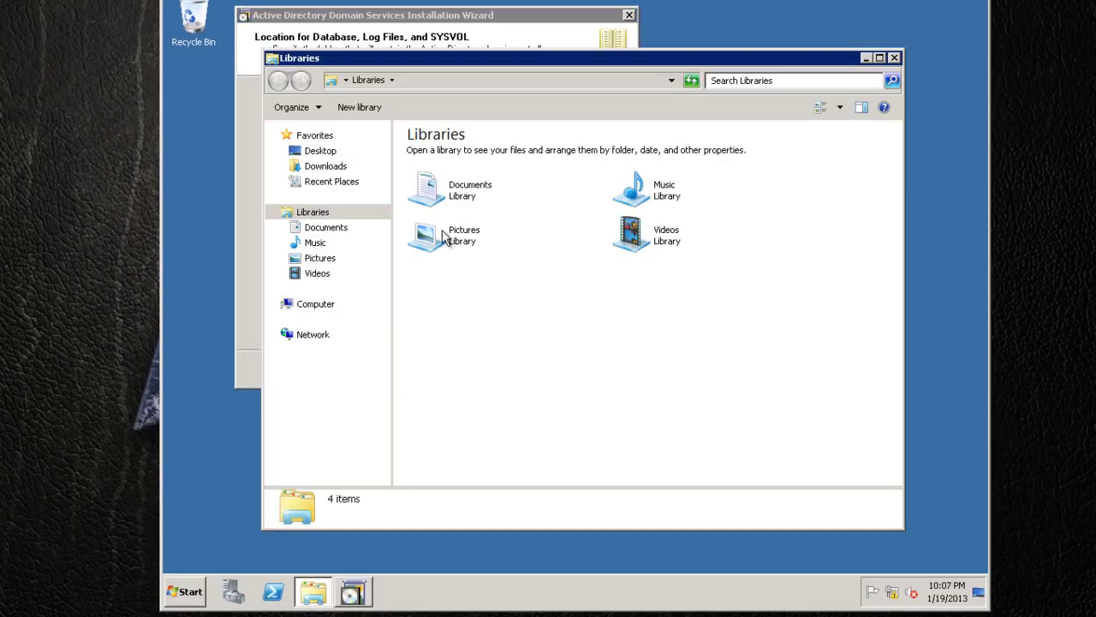
left_click(275, 304)
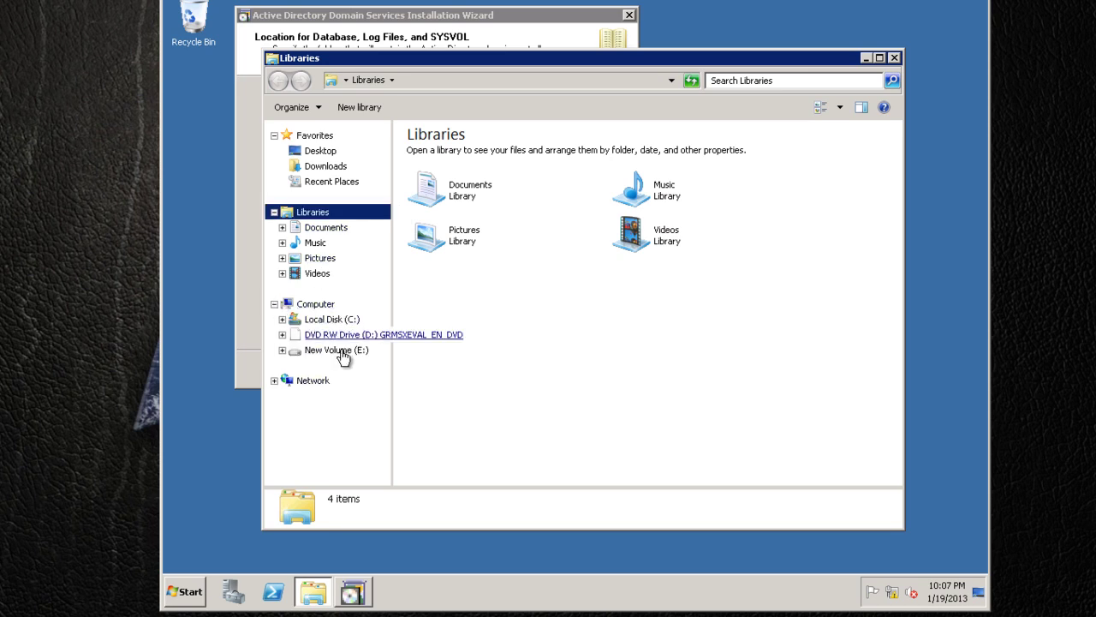
left_click(338, 350)
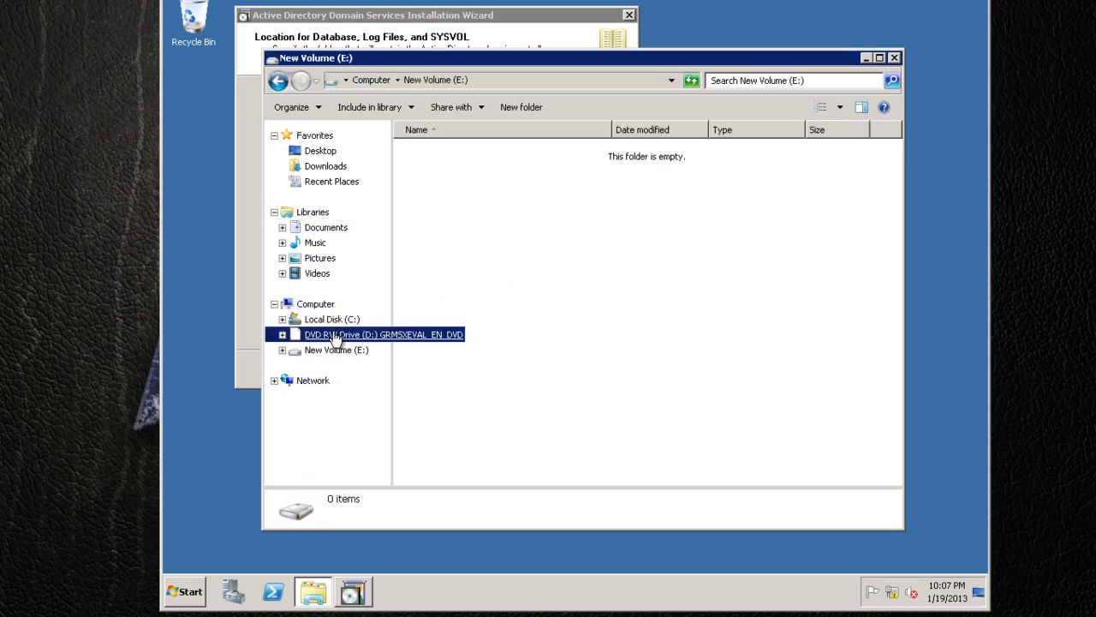
right_click(537, 182)
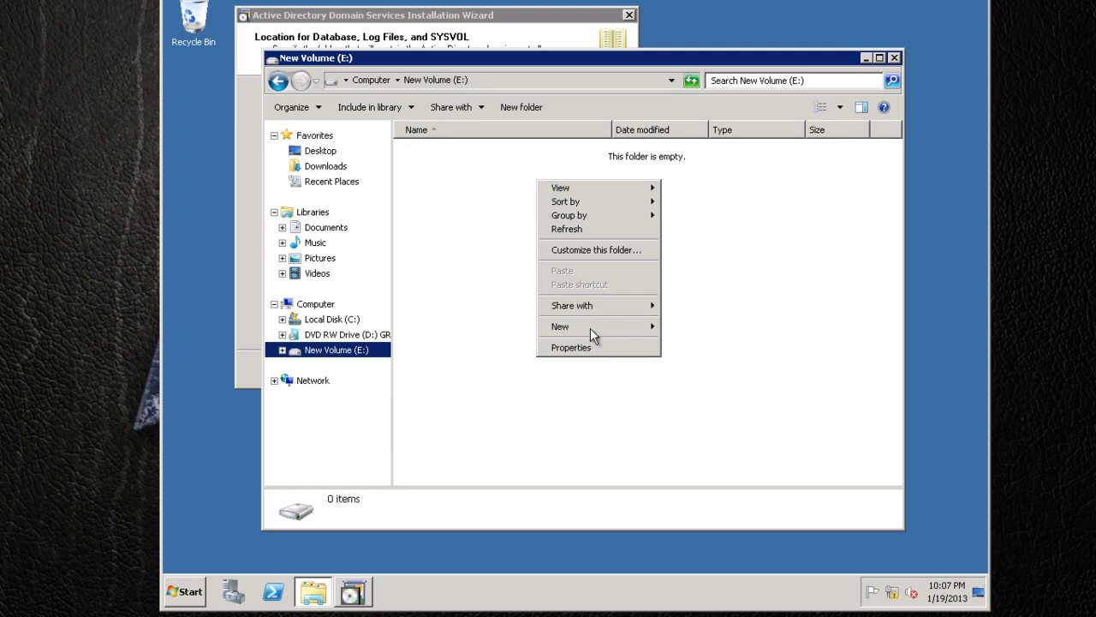
left_click(685, 329)
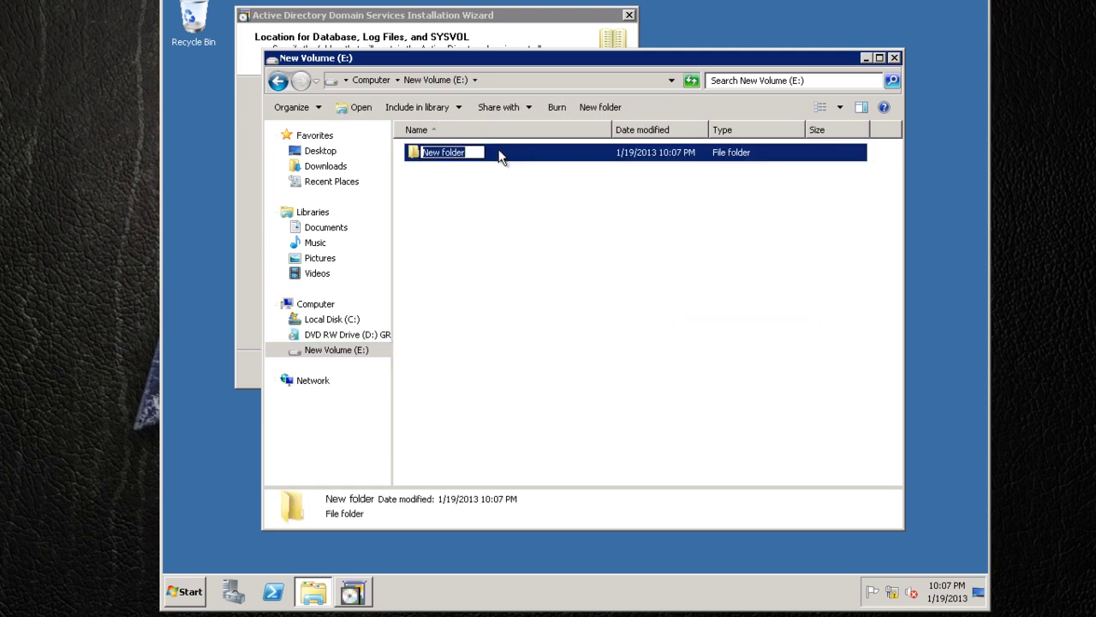
type("Active")
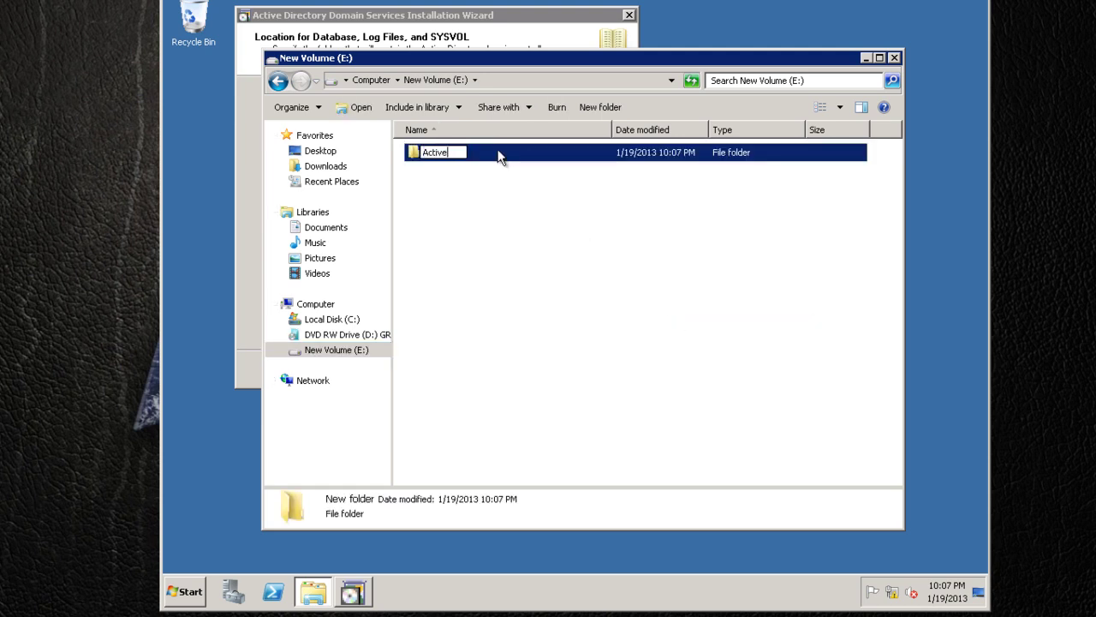
type(" Directory")
key("Return")
left_click(467, 187)
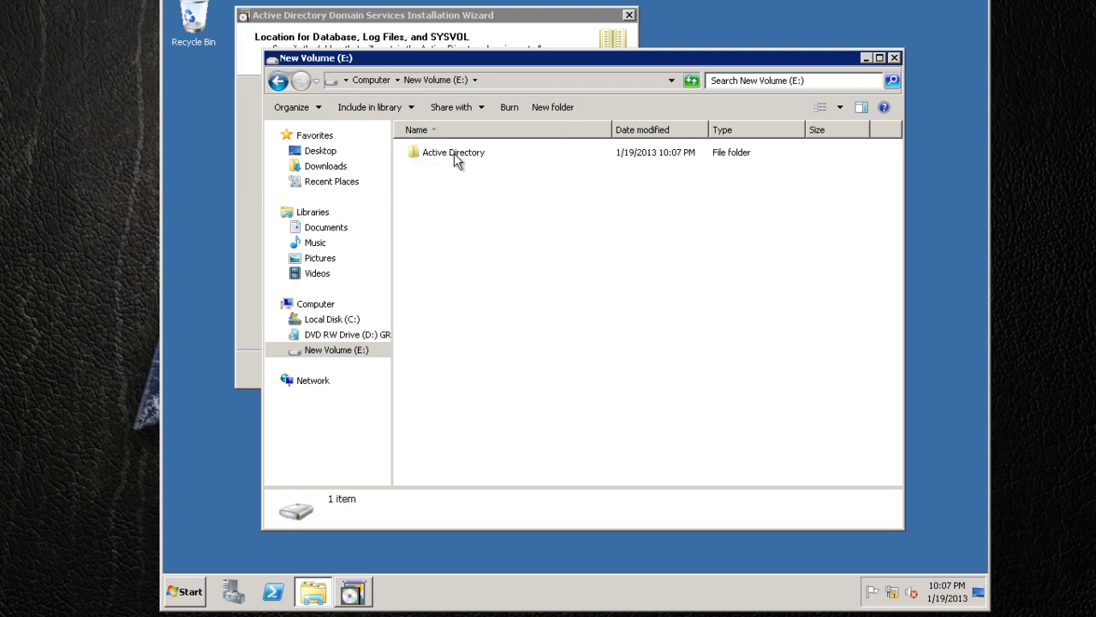
left_click(894, 57)
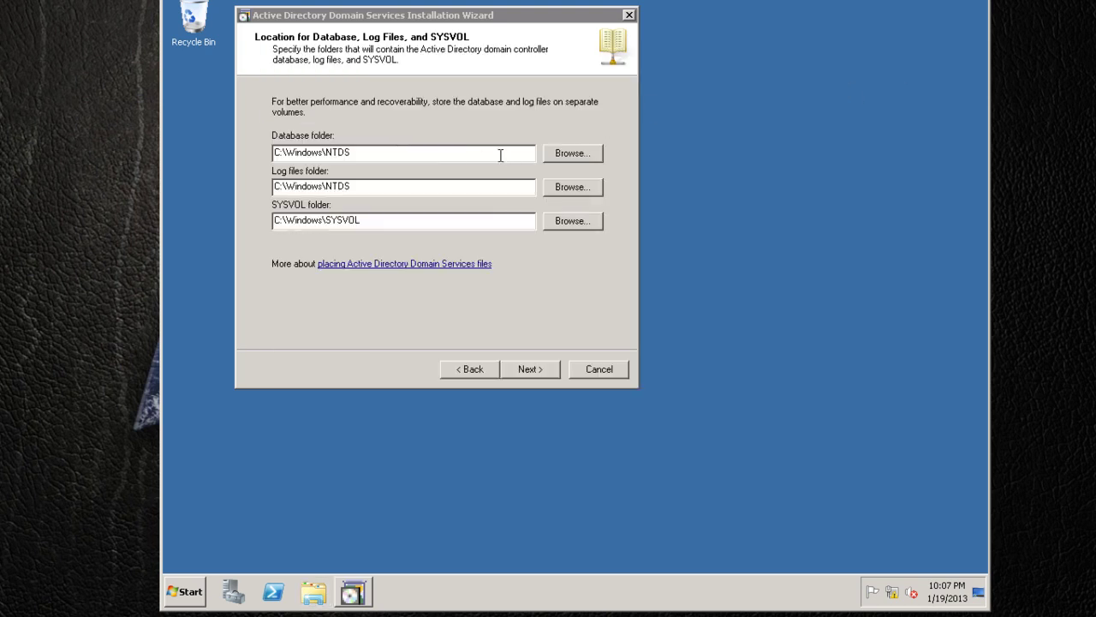
Set the database and log files folders to E:\Active Directory\NTDS.
left_click(574, 153)
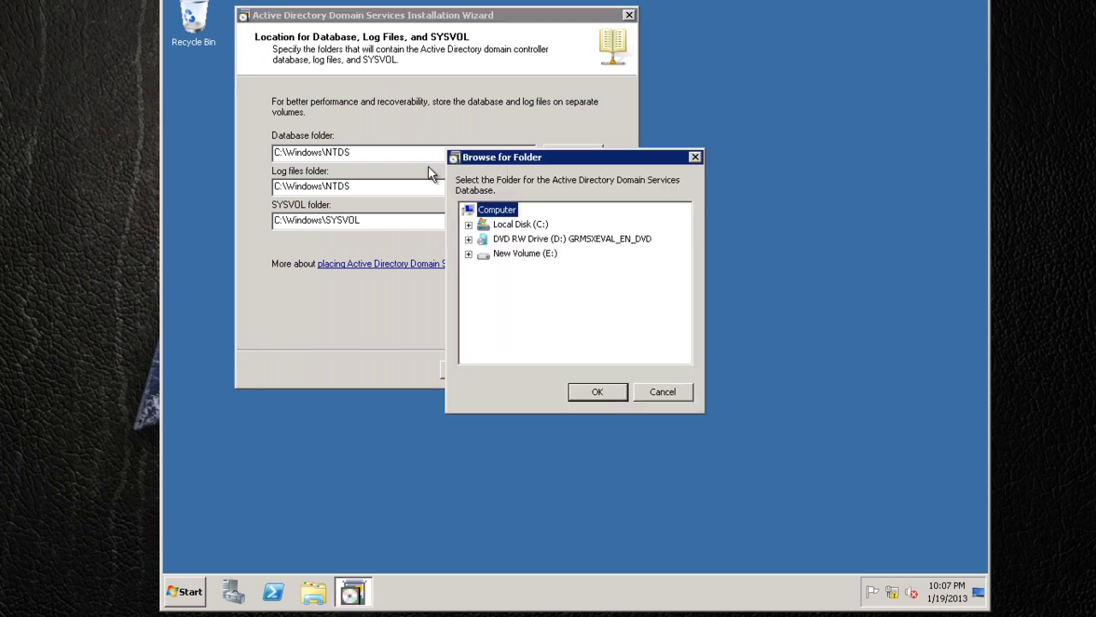
left_click(482, 255)
double_click(480, 255)
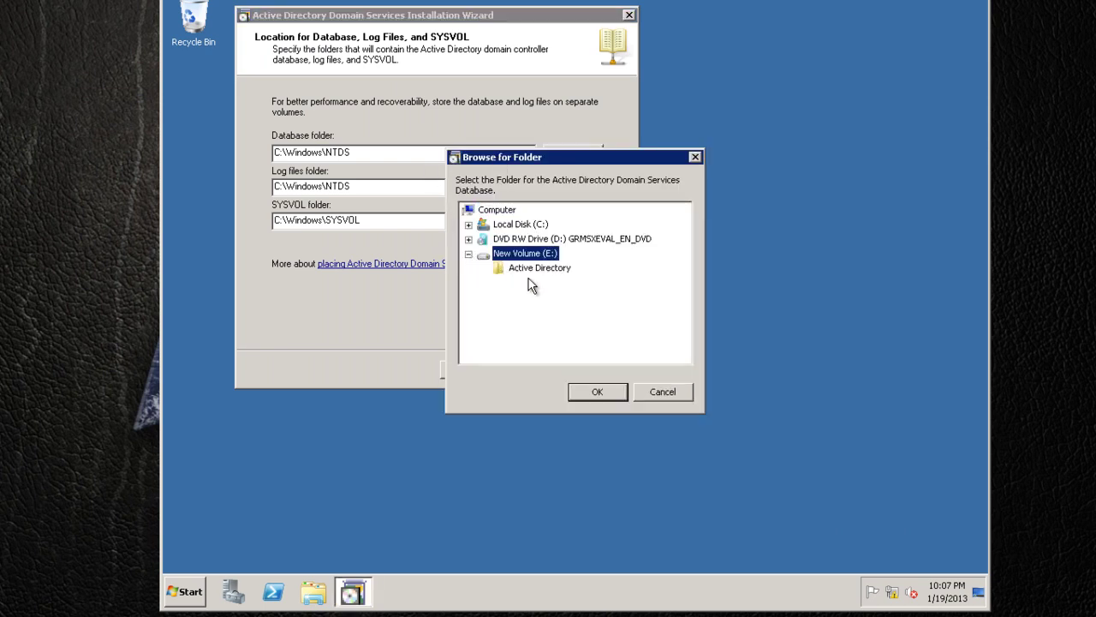
left_click(534, 269)
left_click(598, 394)
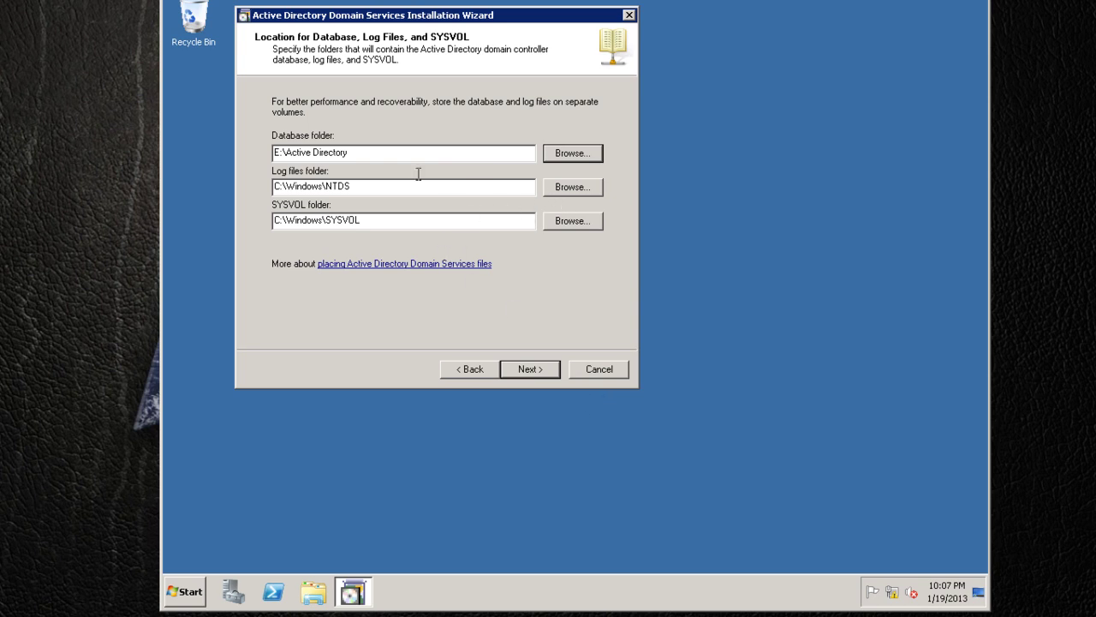
left_click(362, 153)
type("\\NTDS")
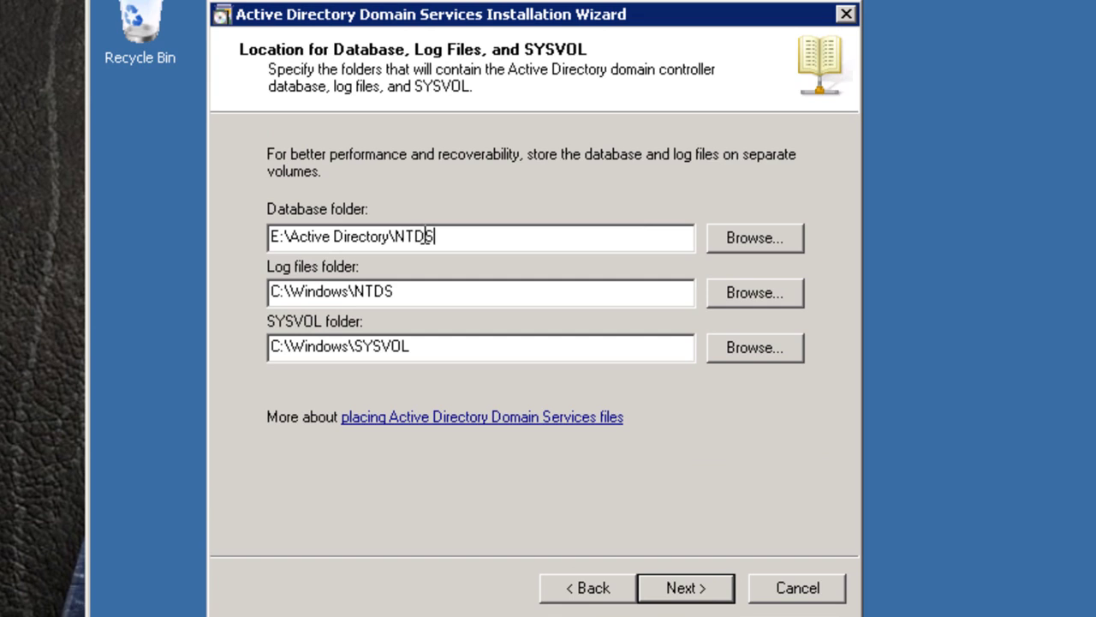
double_click(318, 290)
type("E:\\Active Directory\\NTDS")
left_click_drag(349, 346, 482, 346)
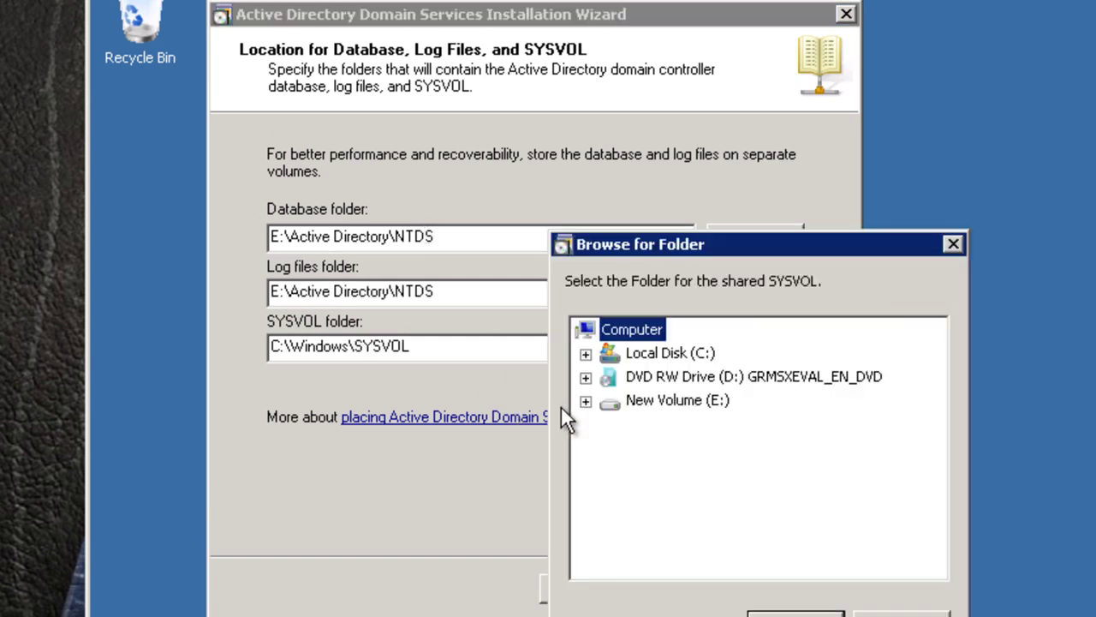
Set the SYSVOL folder to E:\Active Directory\SYSVOL and continue.
left_click(585, 401)
left_click(655, 422)
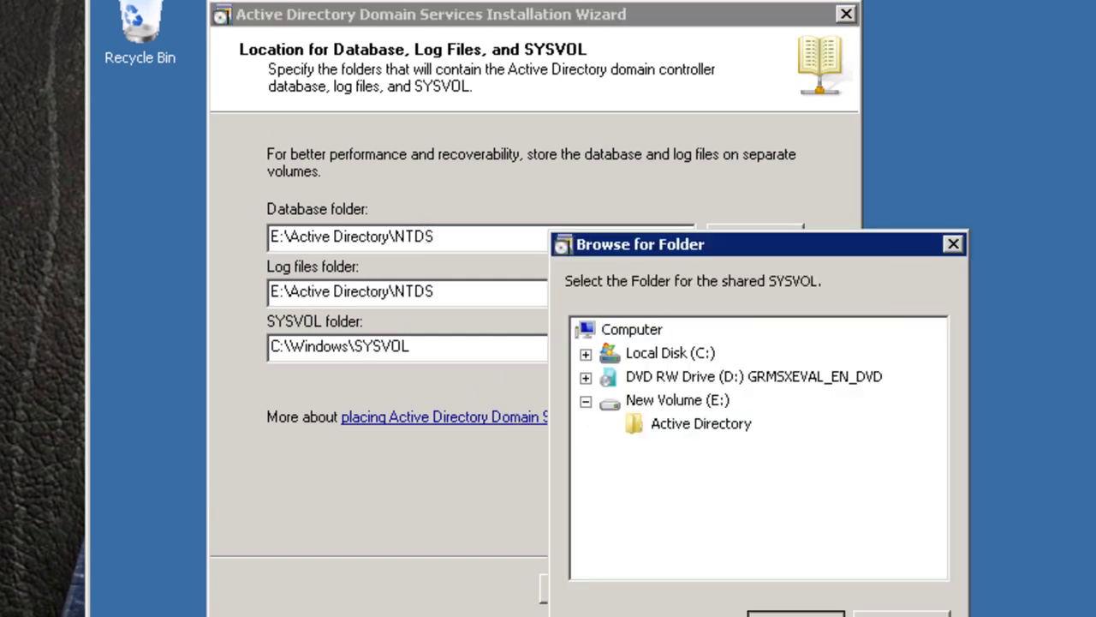
left_click(795, 613)
left_click(409, 346)
type("\\SYSVOL")
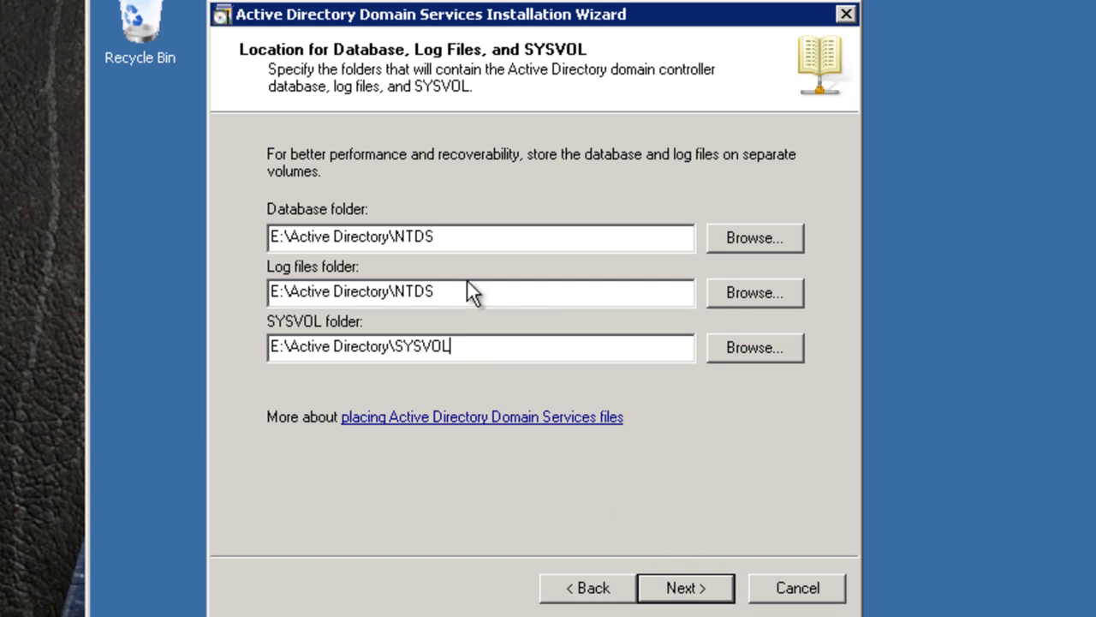
left_click(667, 596)
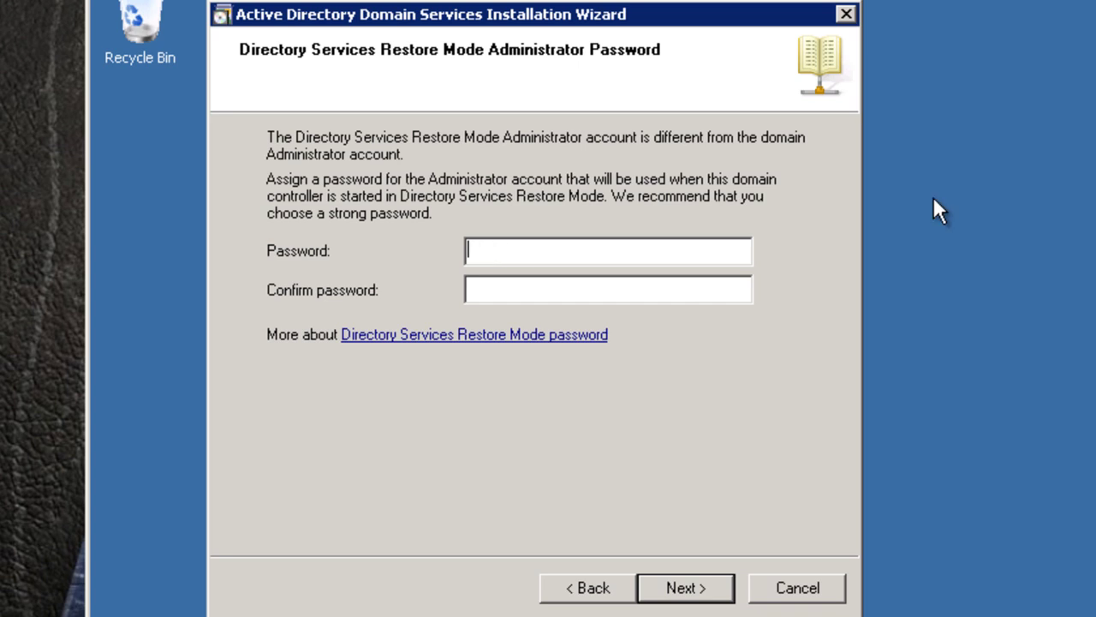
Enter and confirm the Restore Mode administrator password, then begin installation from the Summary page.
type("Password1")
key("Tab")
type("Password1")
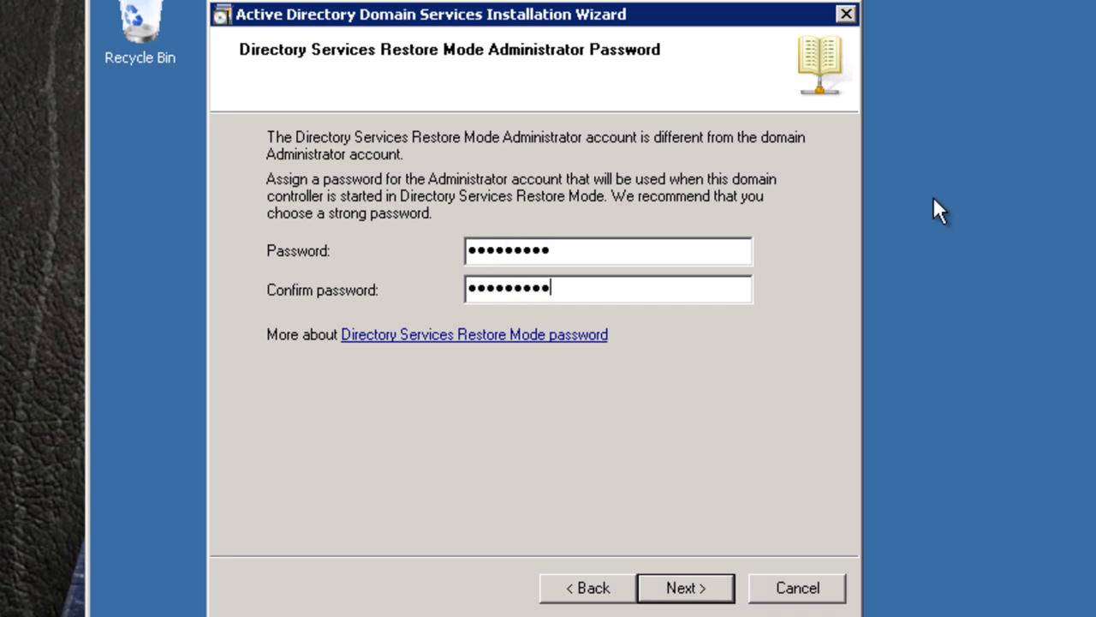
left_click(685, 598)
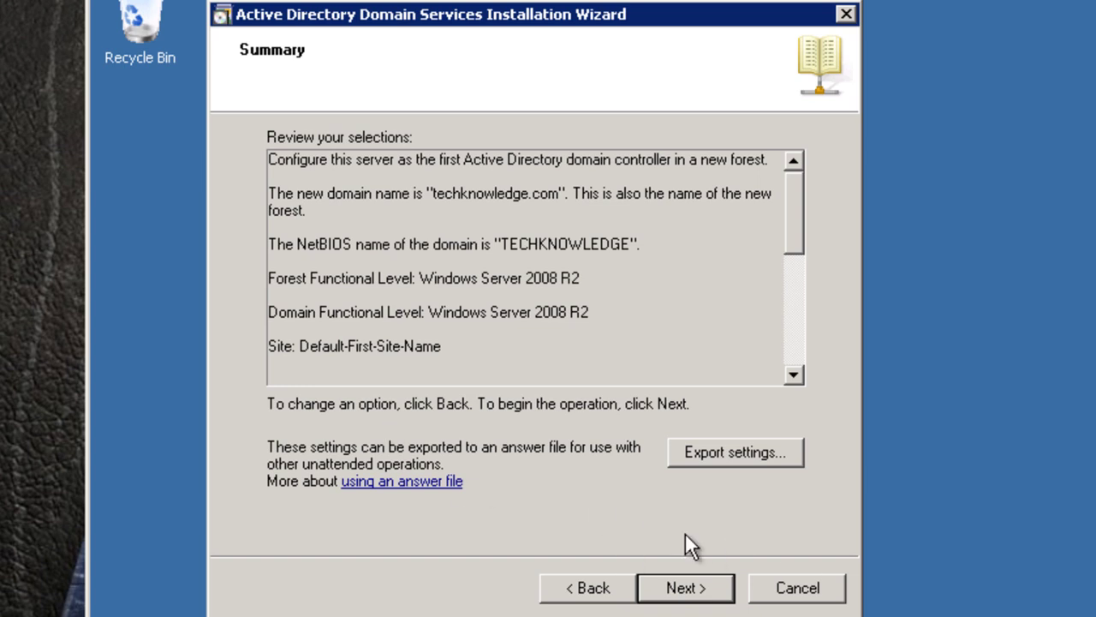
left_click(685, 588)
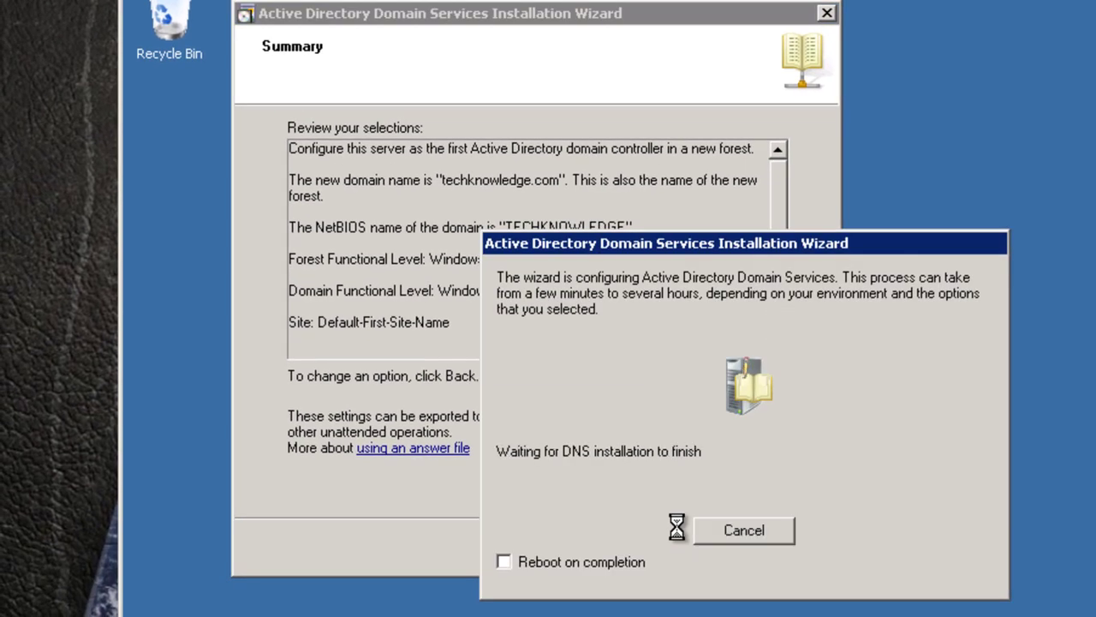
Tick 'Reboot on completion' in the installation progress dialog.
left_click(505, 563)
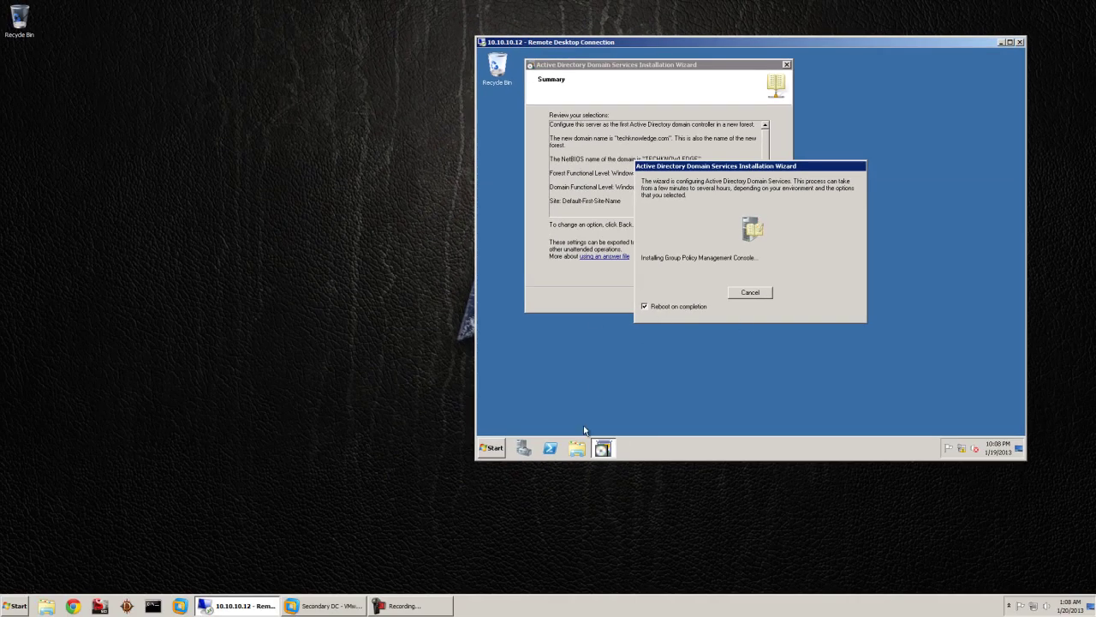
Reconnect to 10.10.10.12 via Remote Desktop and submit the Administrator password.
left_click(428, 611)
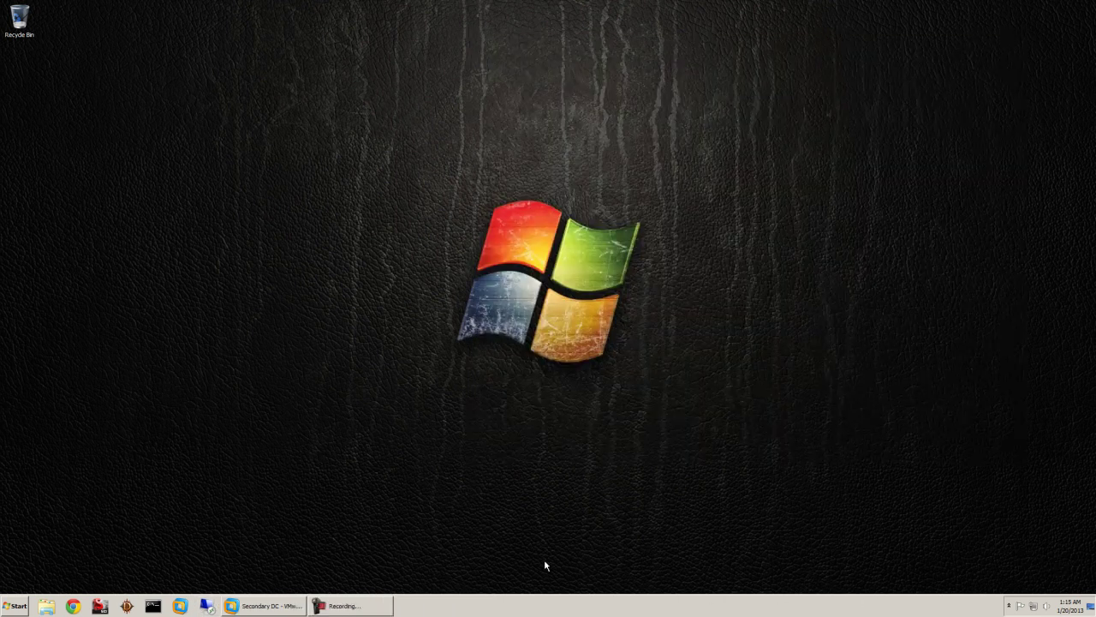
left_click(206, 606)
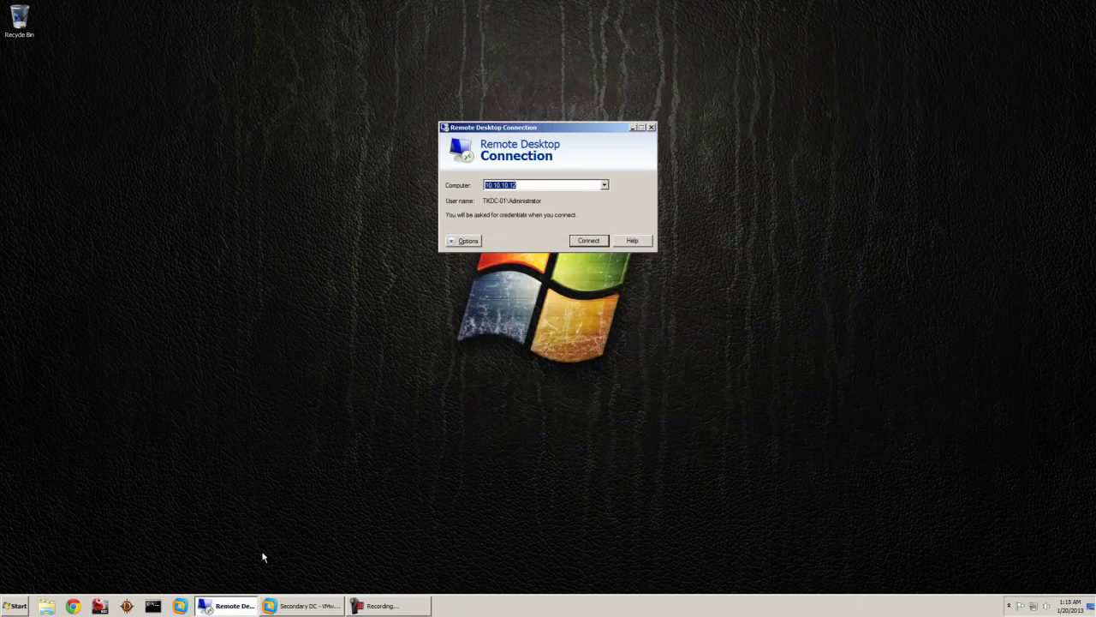
left_click(589, 240)
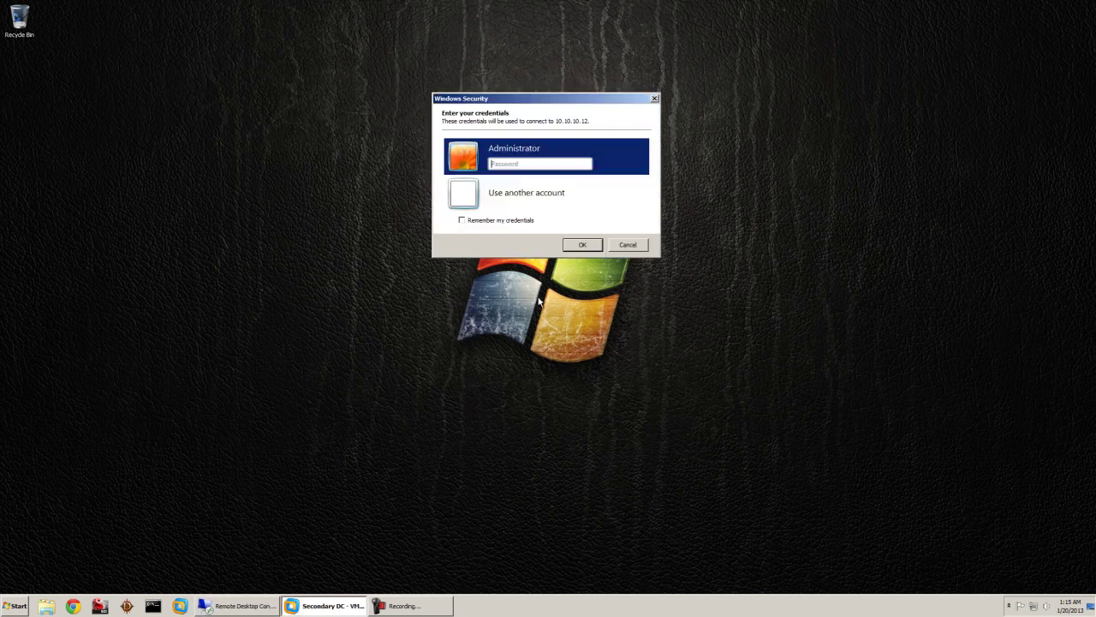
left_click(570, 163)
type("•••••••")
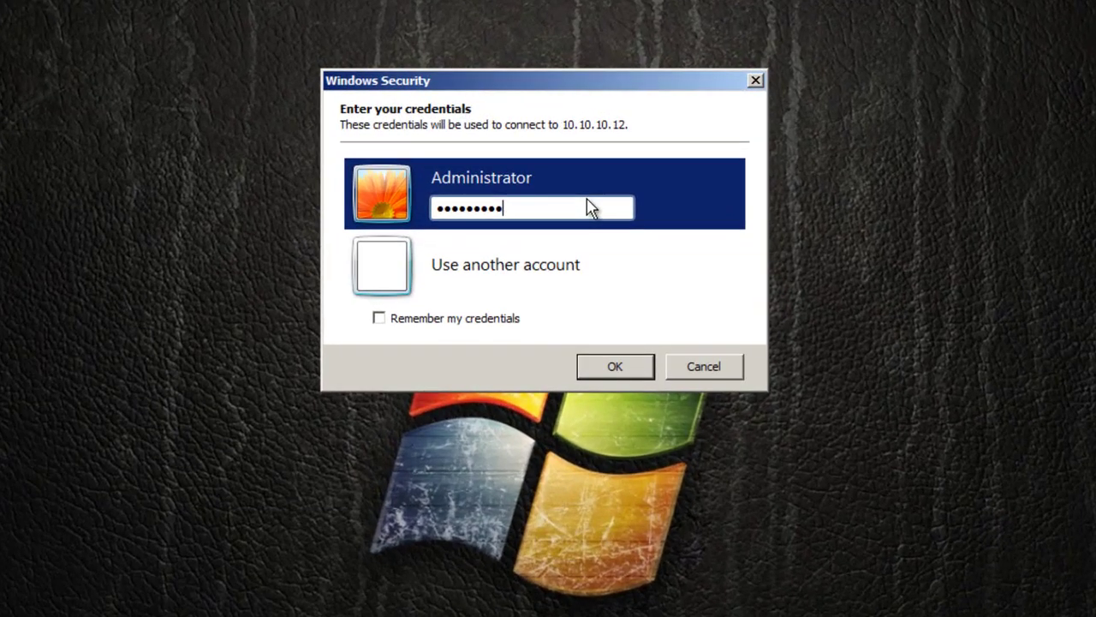
key("Return")
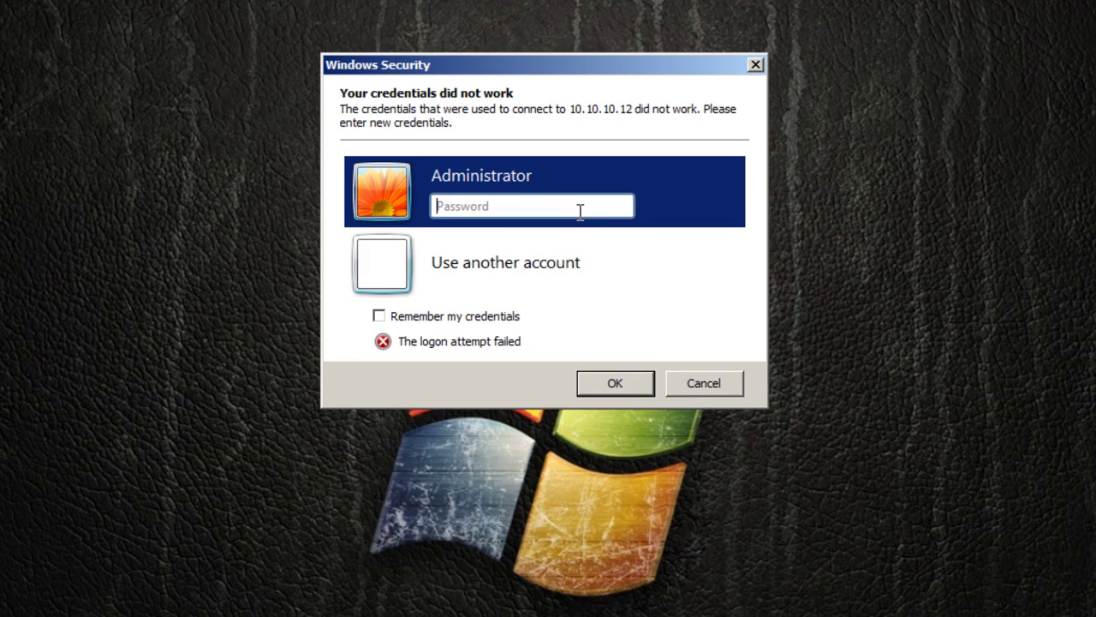
Drop the failed local login and sign in as techknowledge\administrator with the domain password.
left_click(580, 210)
type("••••")
key("BackSpace")
key("BackSpace")
key("BackSpace")
key("BackSpace")
left_click(481, 271)
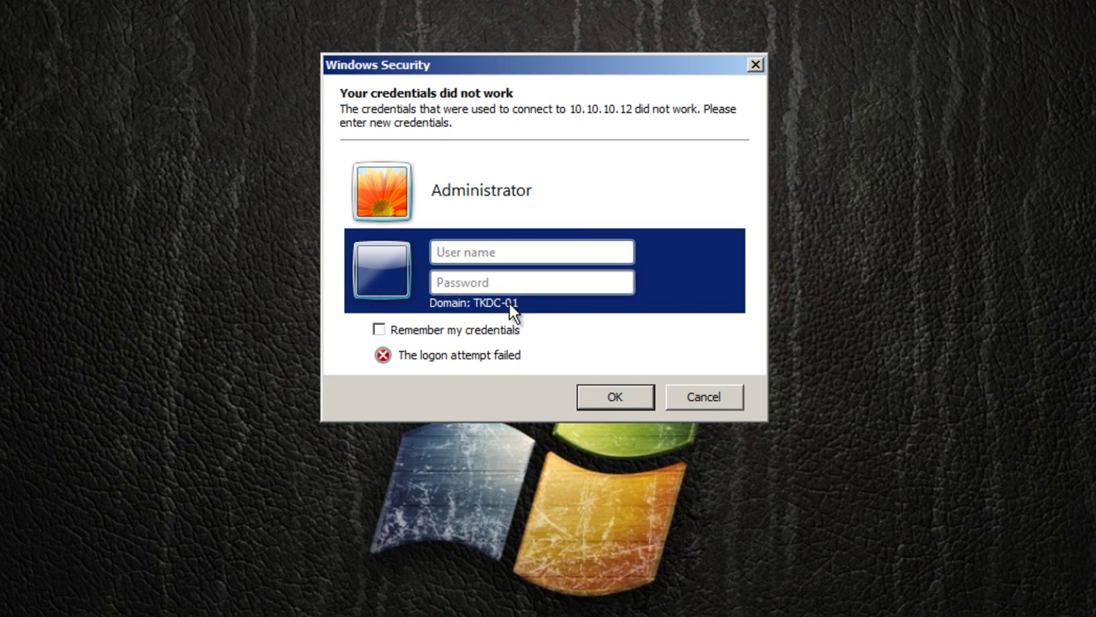
type("techknowledge\\")
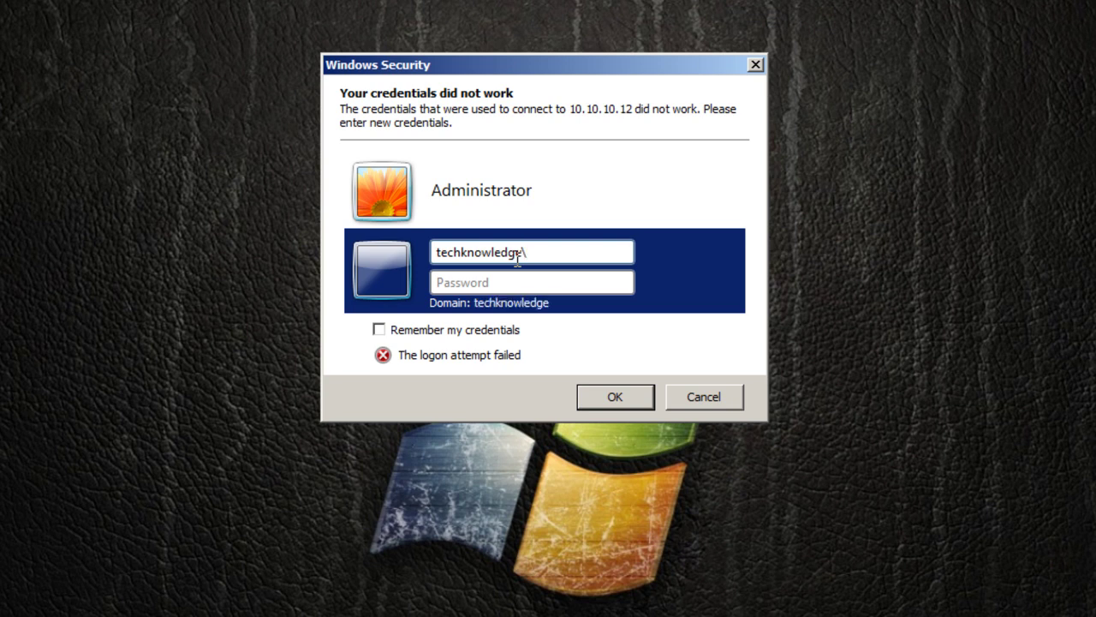
type("administrator")
key("Tab")
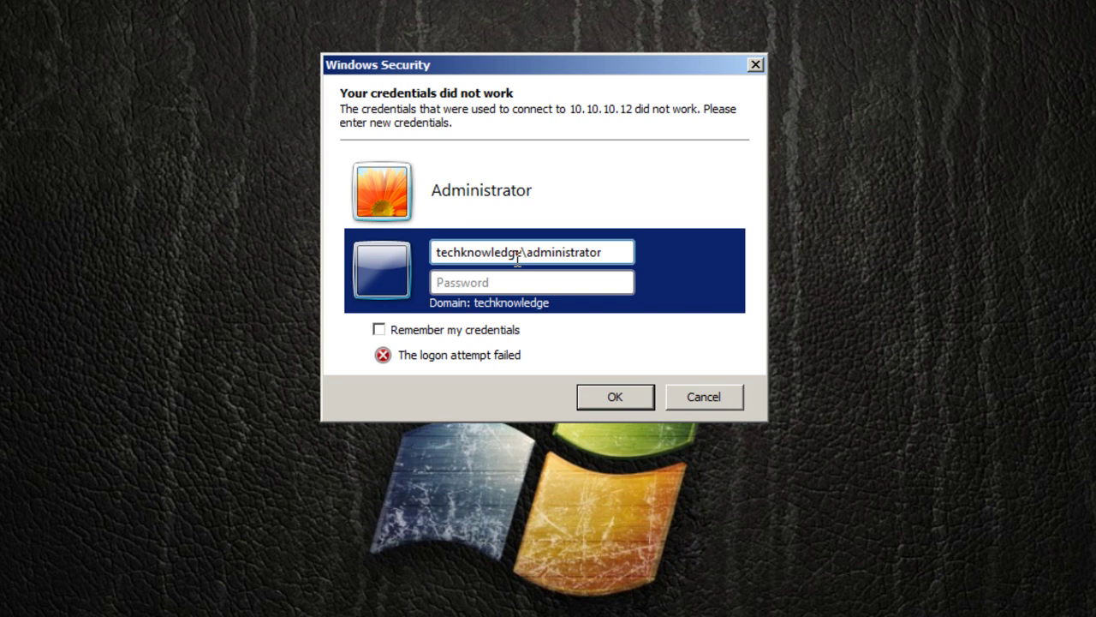
type("•••••••••")
key("Return")
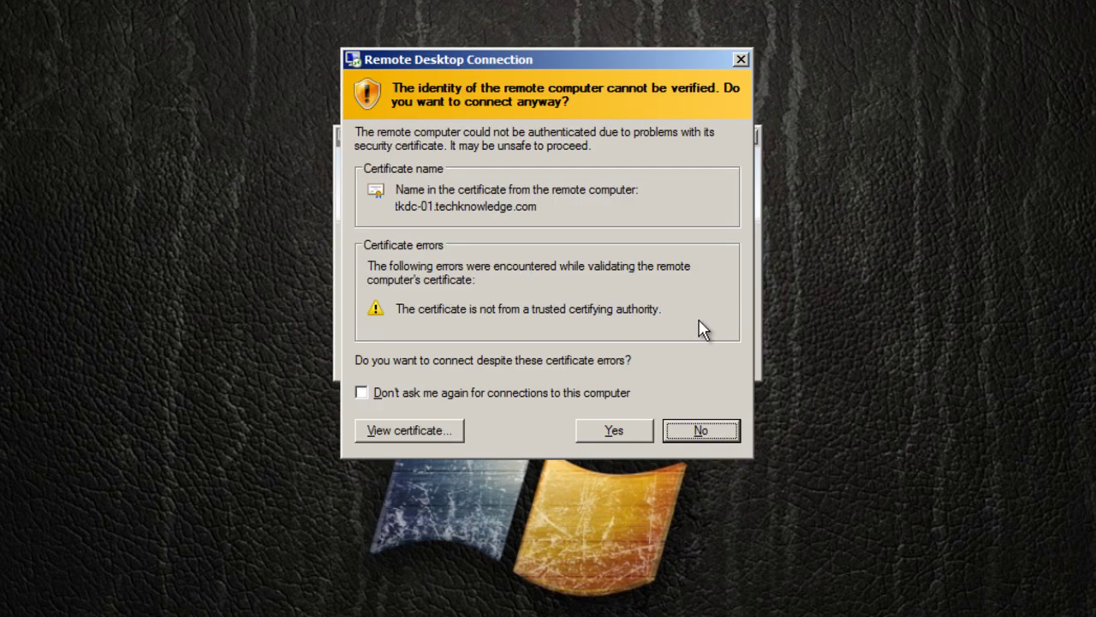
Accept the tkdc-01 certificate with 'Don't ask me again' ticked and connect to the desktop.
left_click(565, 392)
left_click(591, 437)
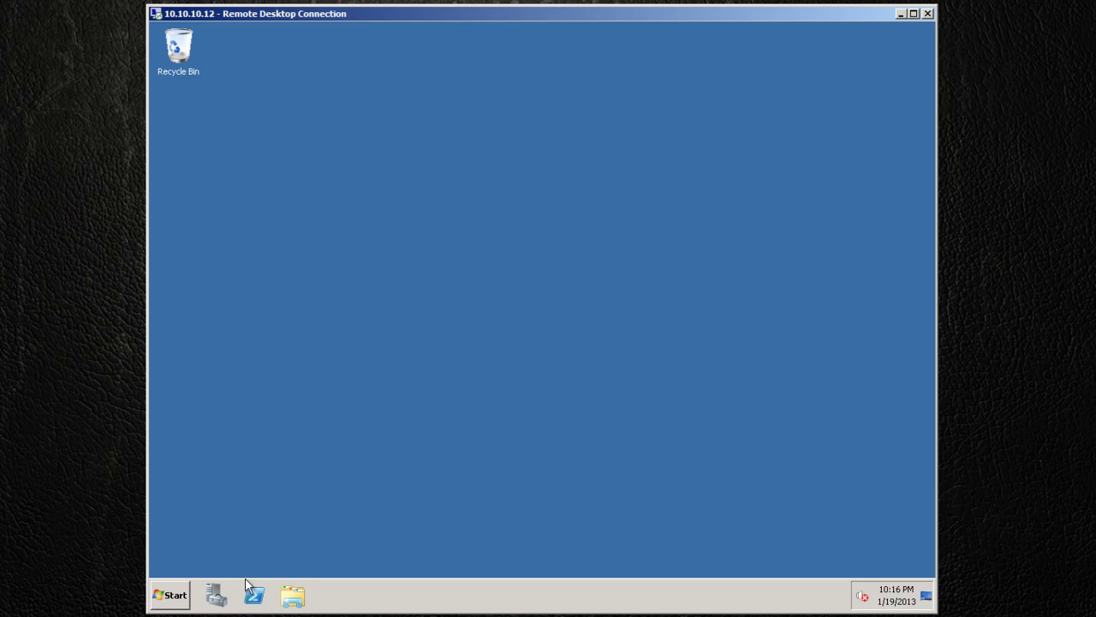
left_click(174, 602)
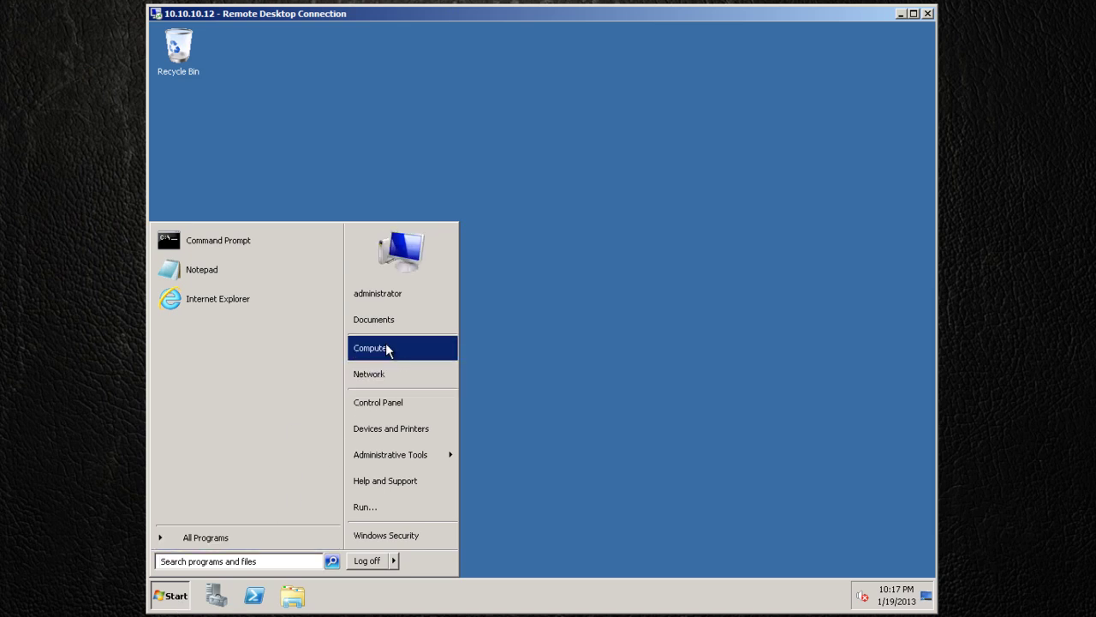
left_click(387, 347)
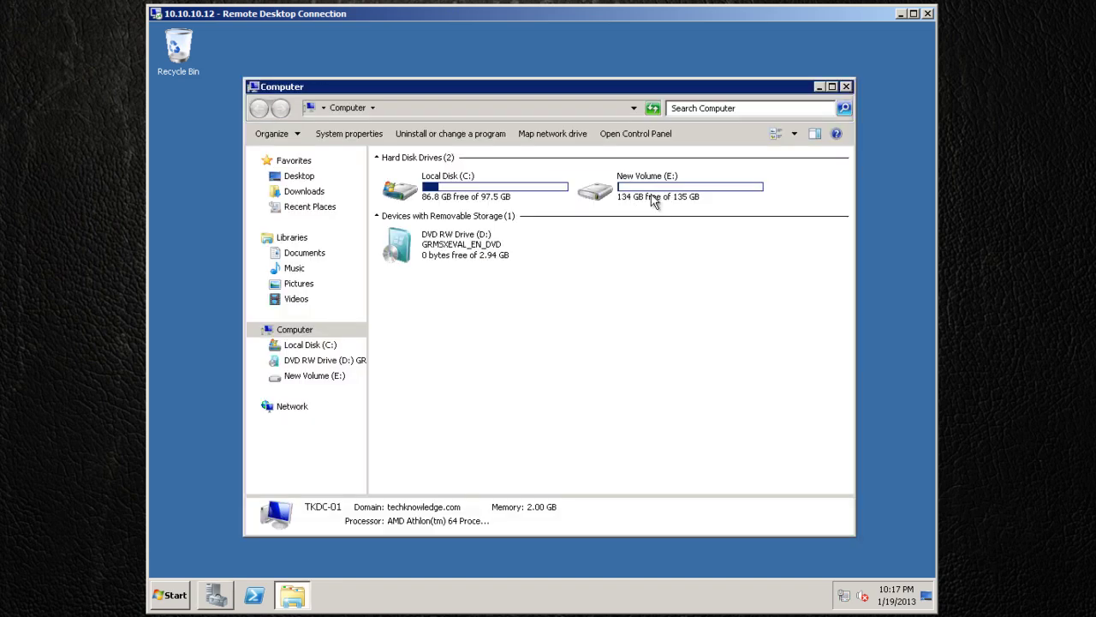
double_click(655, 198)
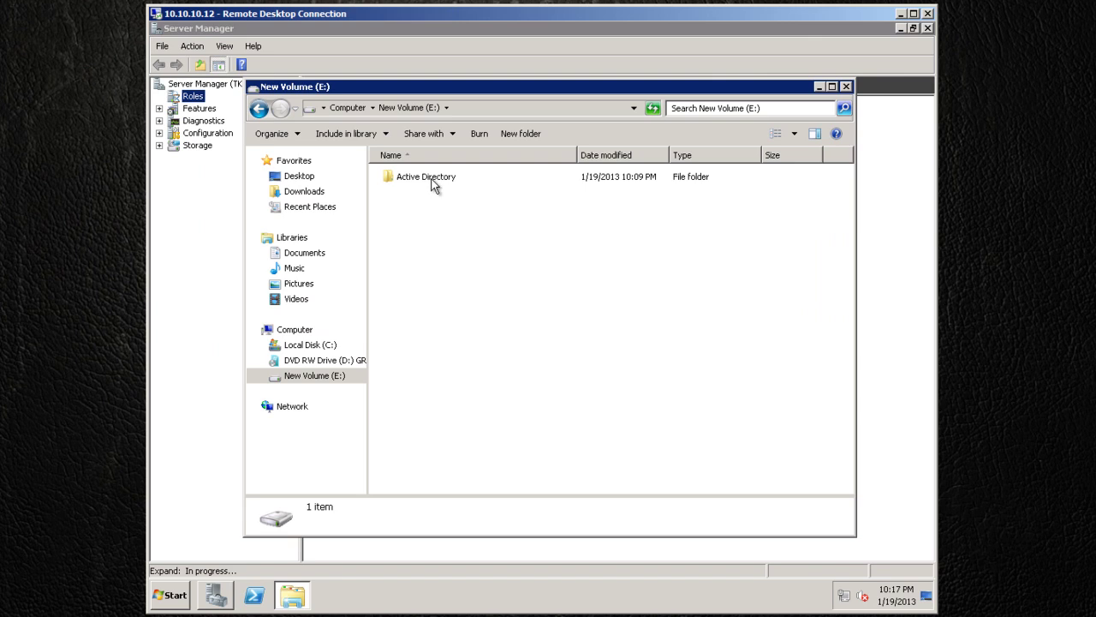
left_click(677, 56)
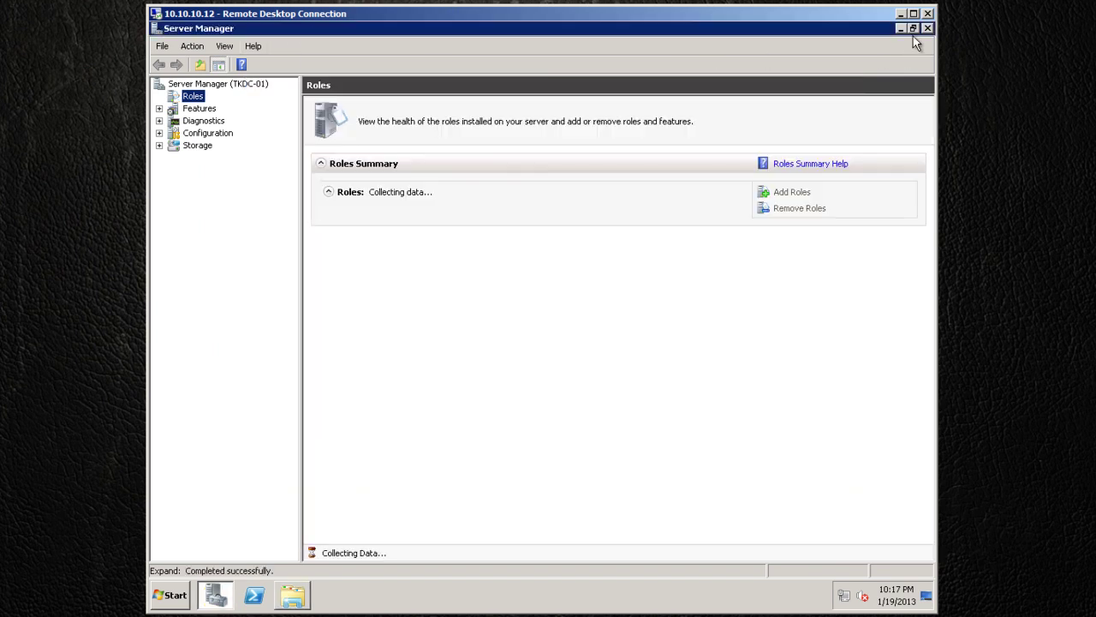
left_click(928, 28)
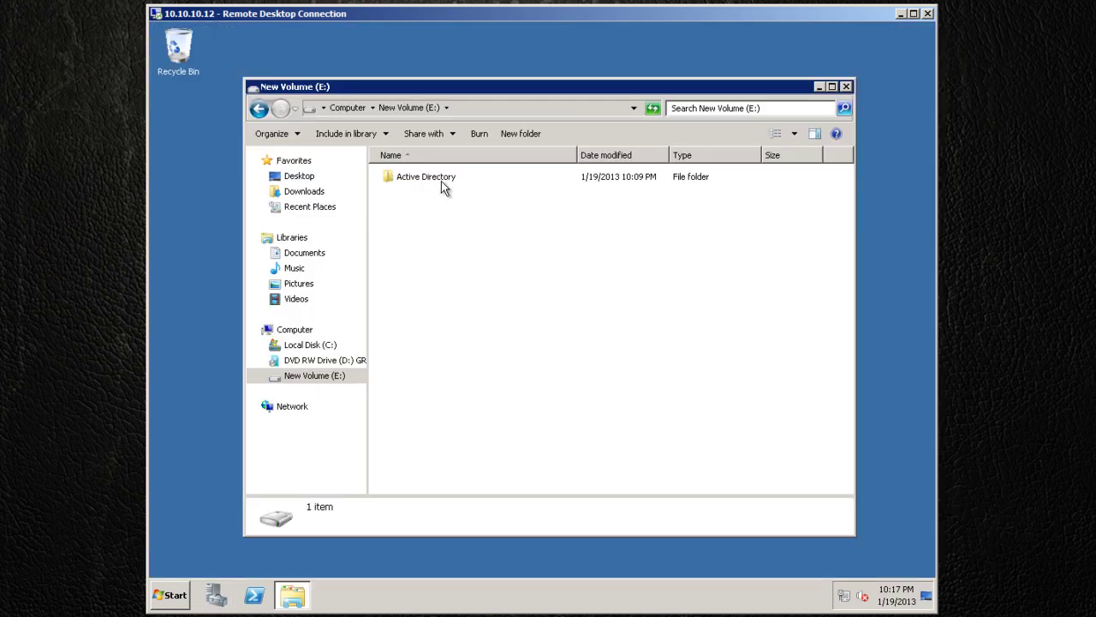
double_click(441, 181)
double_click(407, 179)
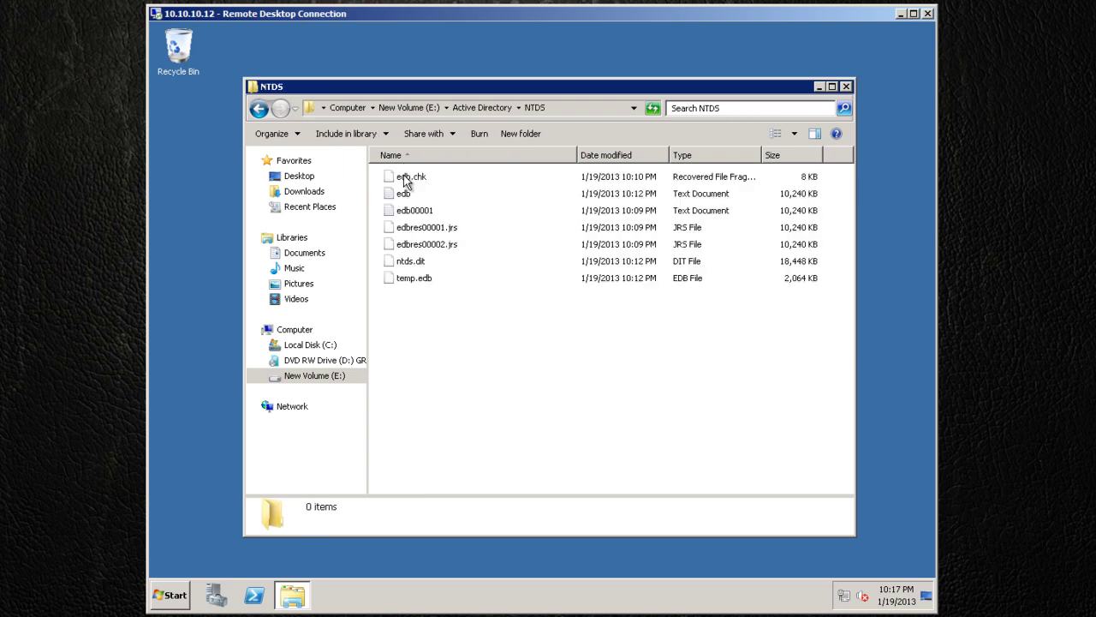
left_click(259, 108)
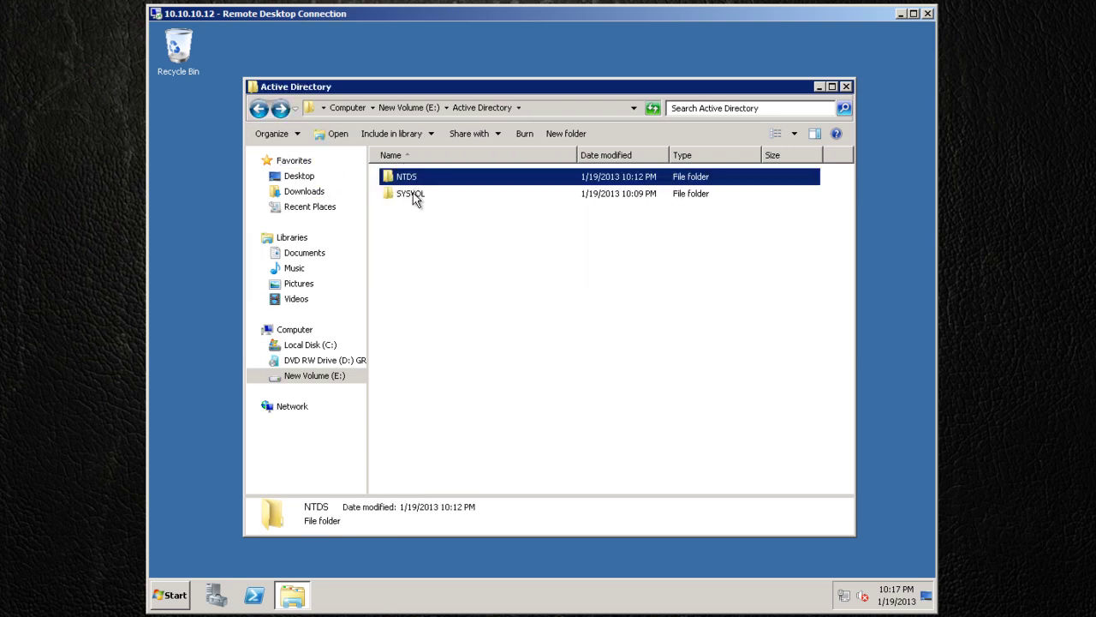
double_click(411, 193)
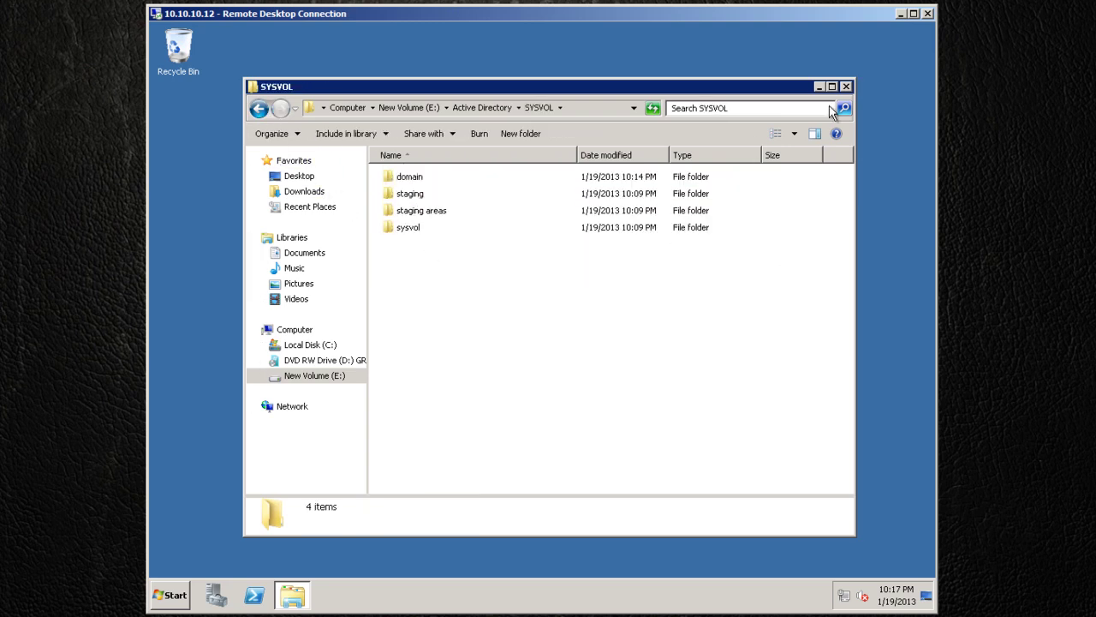
left_click(846, 87)
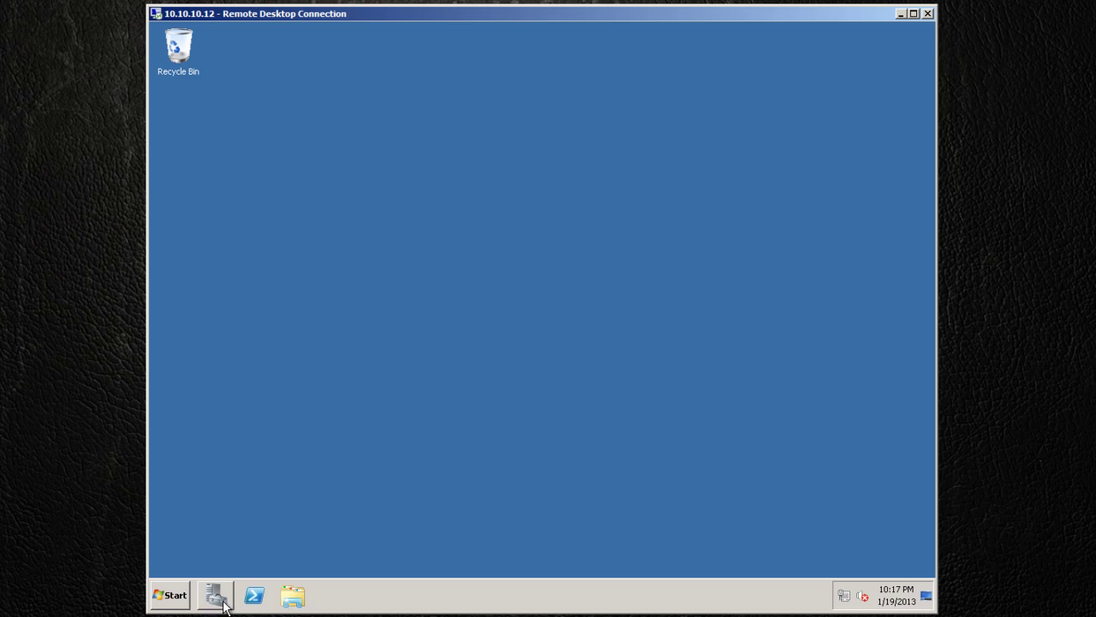
left_click(174, 594)
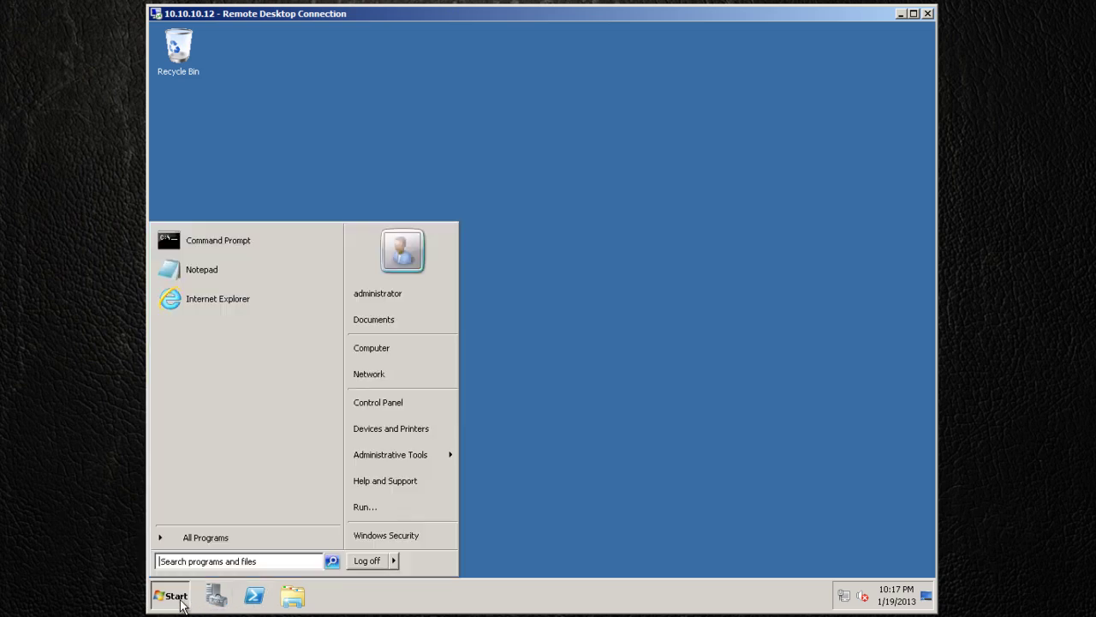
right_click(384, 351)
left_click(417, 459)
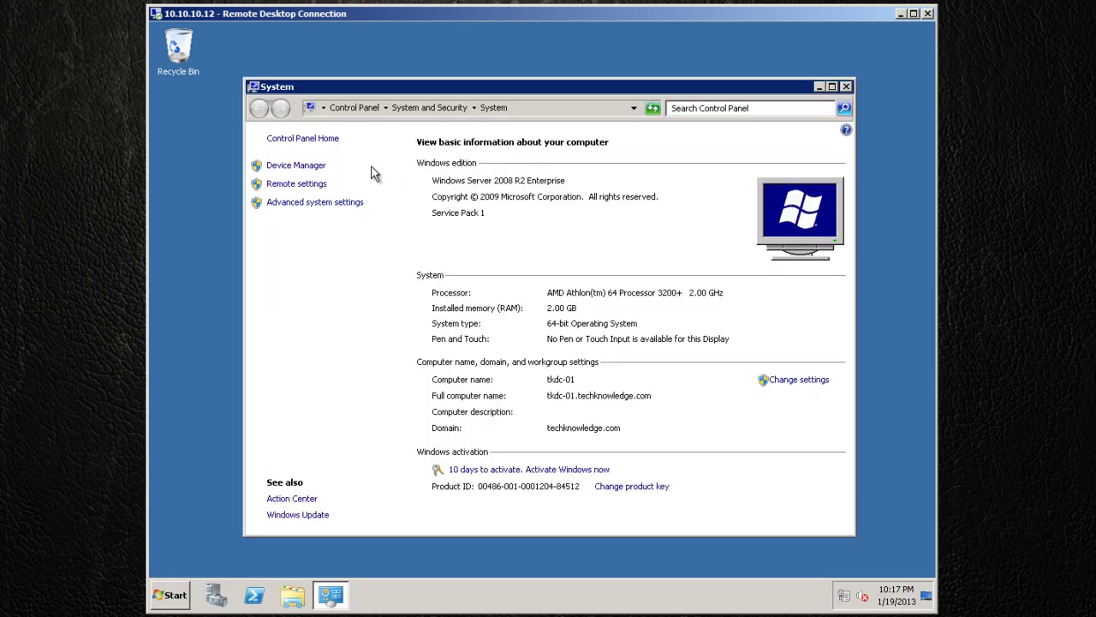
left_click(846, 87)
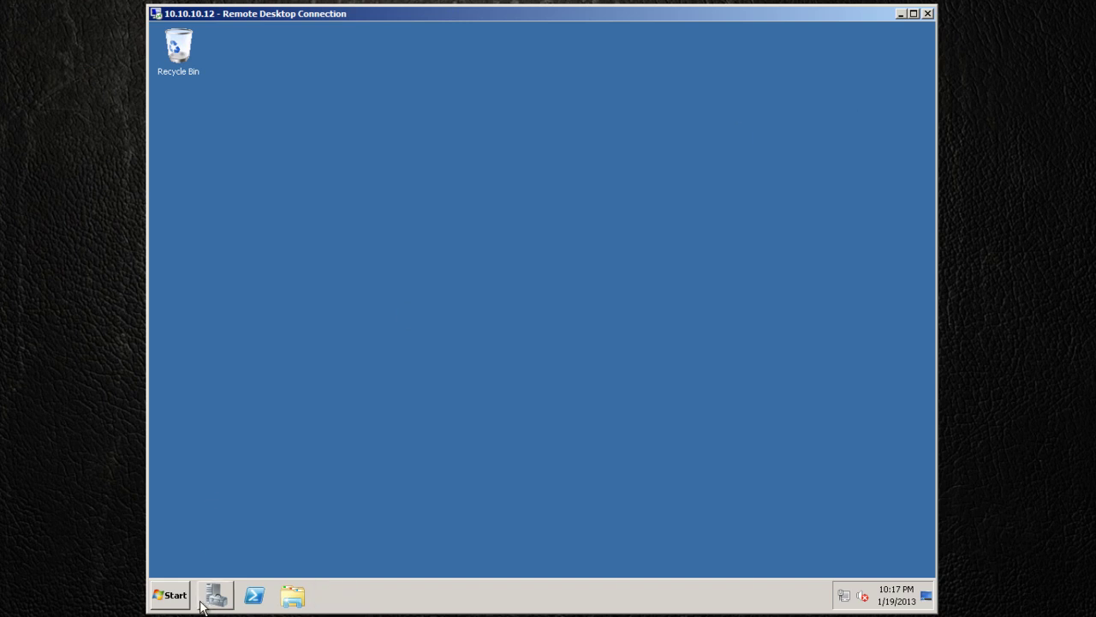
left_click(170, 595)
Open Server Manager from the Computer entry and expand Roles to Active Directory Domain Services.
right_click(379, 341)
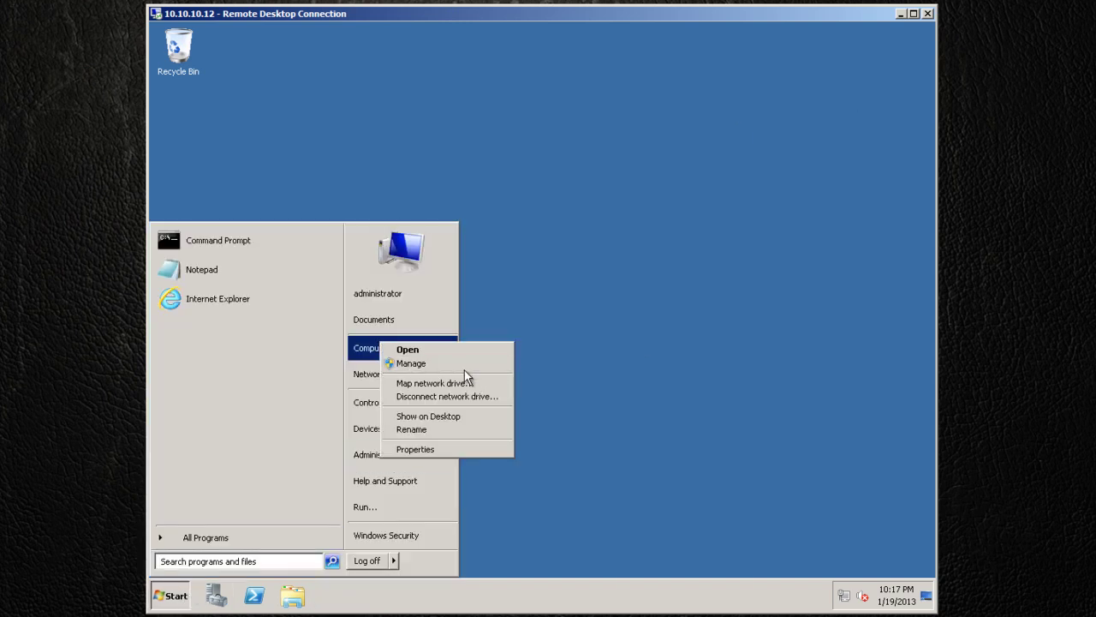
left_click(451, 365)
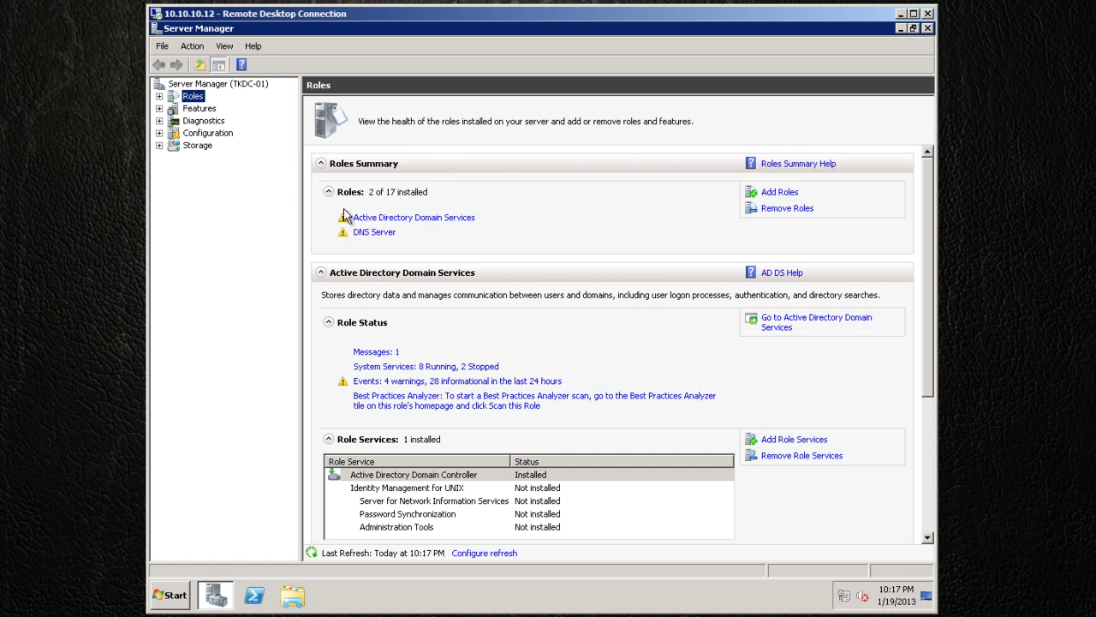
mouse_move(927, 386)
left_mouse_down()
mouse_move(939, 465)
mouse_move(933, 373)
left_mouse_up()
left_click(160, 97)
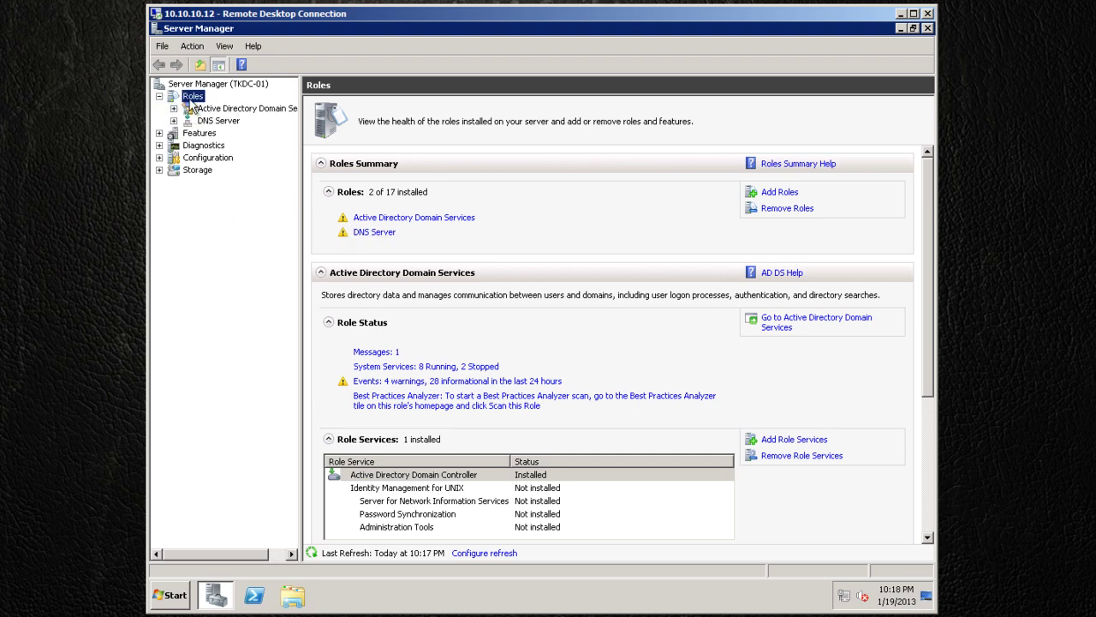
left_click(202, 110)
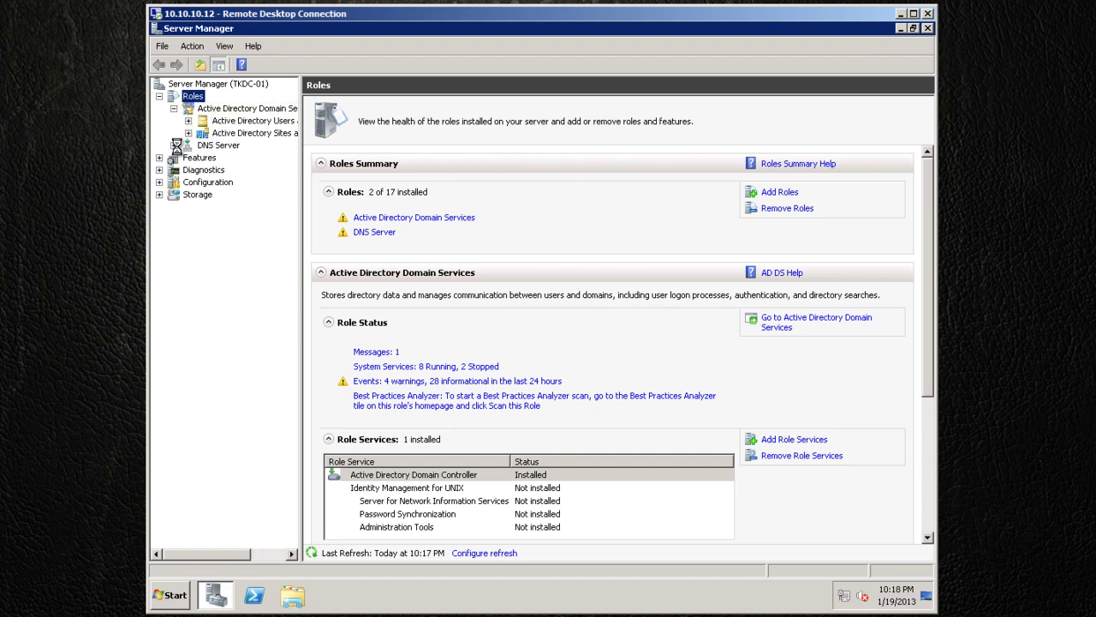
Expand DNS Server to TKDC-01, browse the Group Policy Management forest under Features, then collapse it.
left_click(173, 145)
left_click(189, 157)
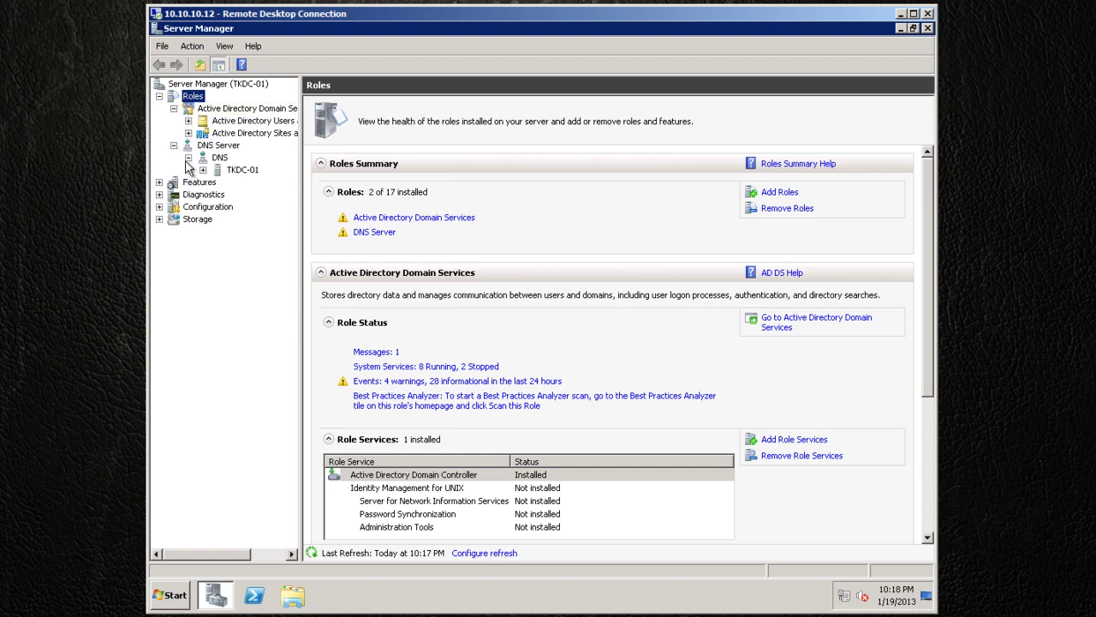
left_click(158, 182)
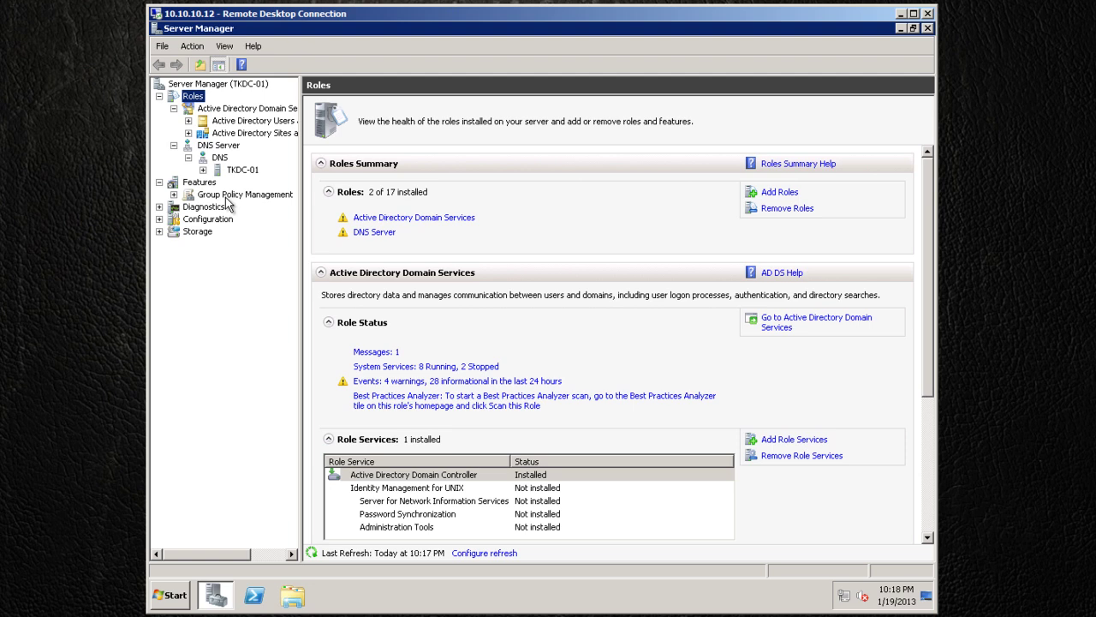
left_click(174, 194)
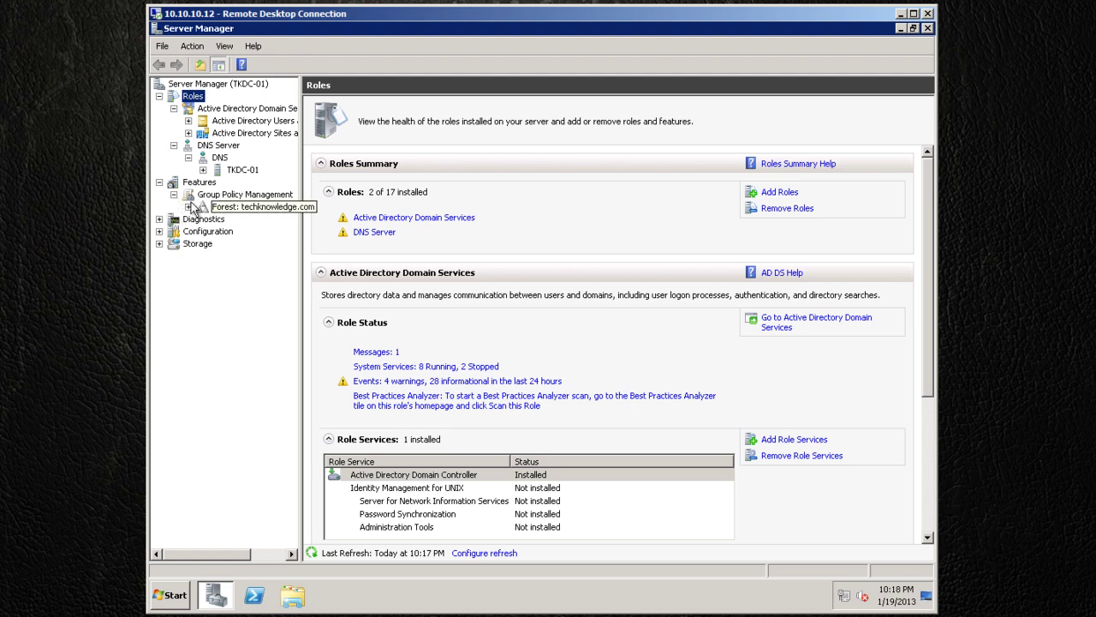
left_click(189, 207)
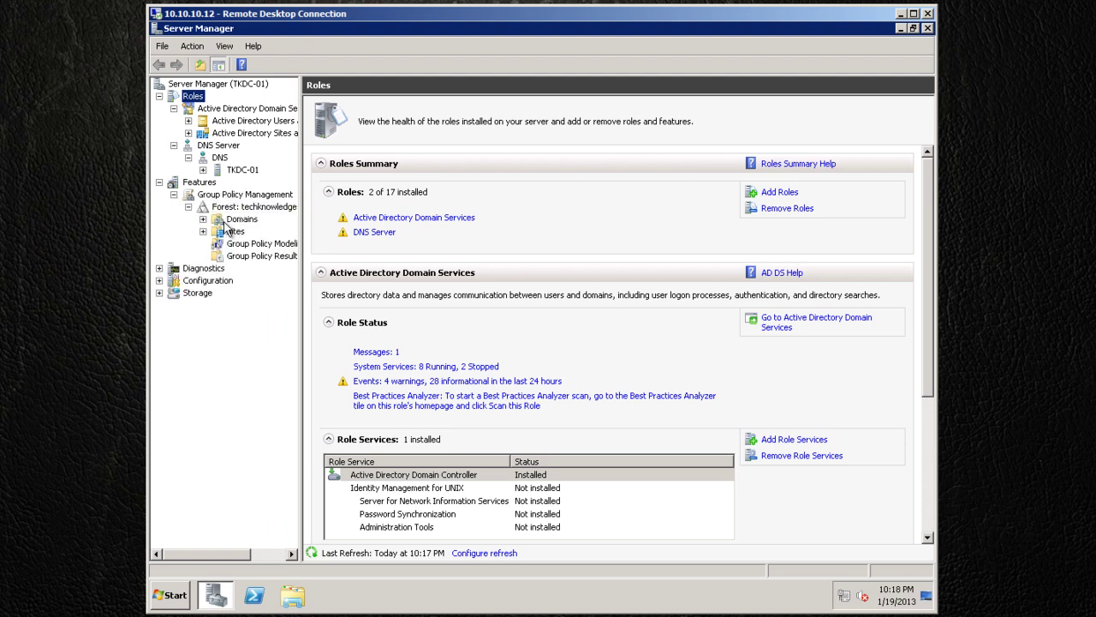
left_click(188, 208)
left_click(174, 194)
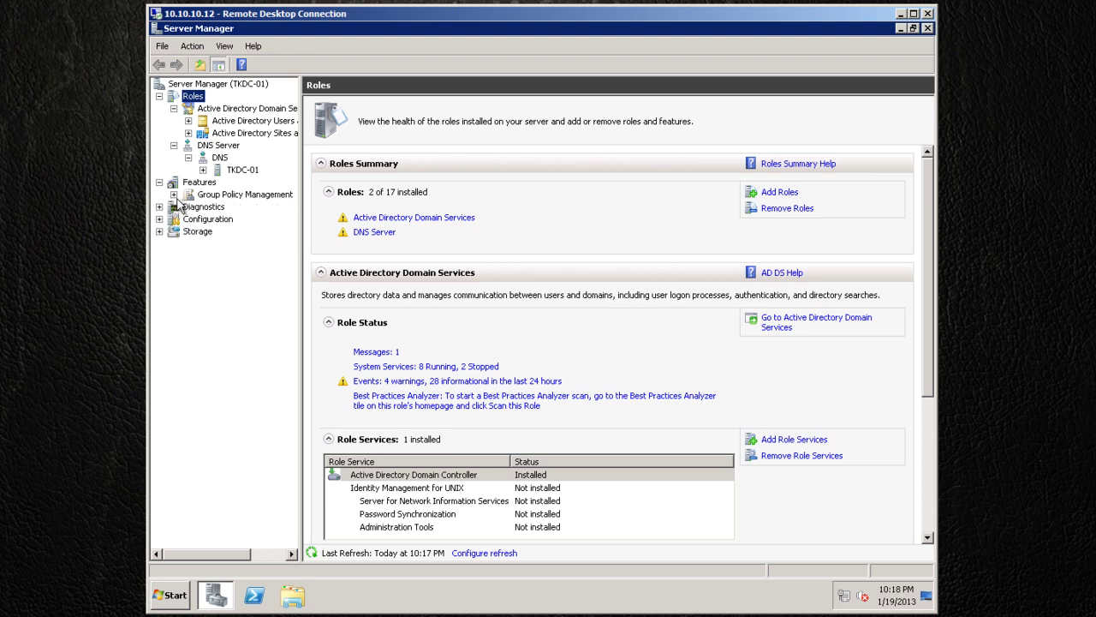
left_click(160, 182)
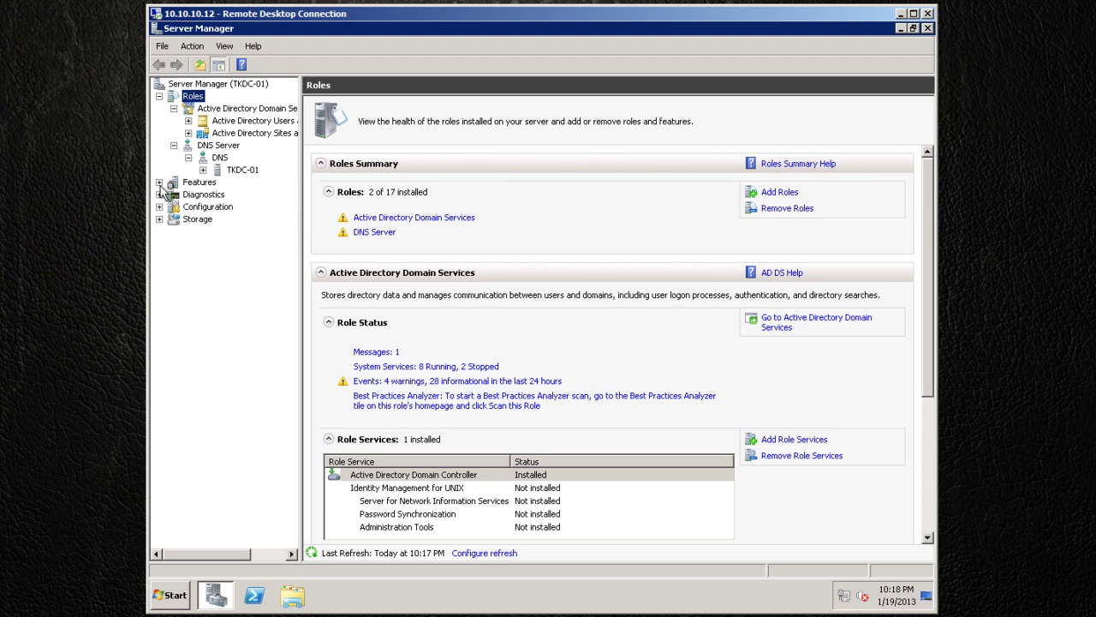
View the Features summary (3 of 42 installed) and expand TKDC-01's Forward Lookup Zones.
left_click(218, 171)
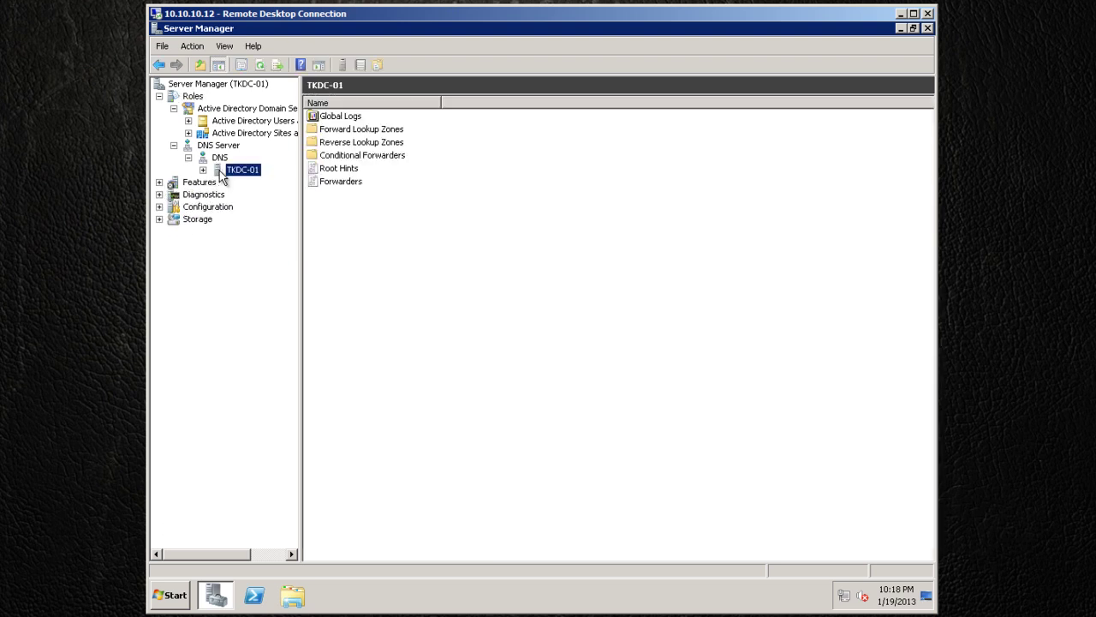
left_click(201, 180)
left_click(203, 171)
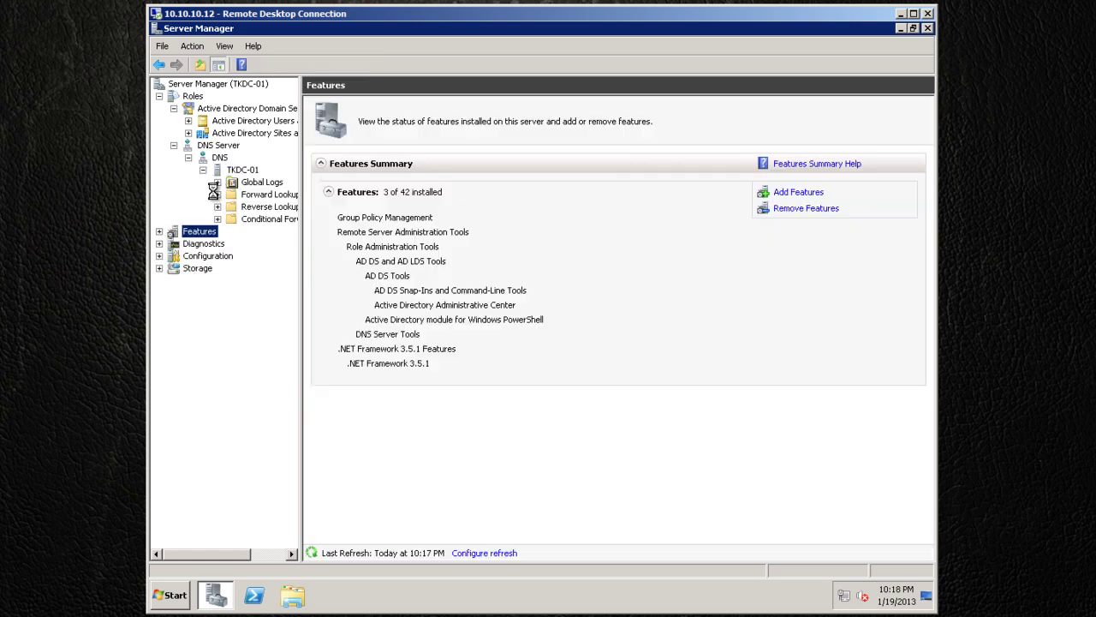
left_click(217, 195)
Review the techknowledge.com zone records, selecting host tkdc-01 at 10.10.10.12, then collapse DNS Server.
left_click(278, 220)
left_click(391, 235)
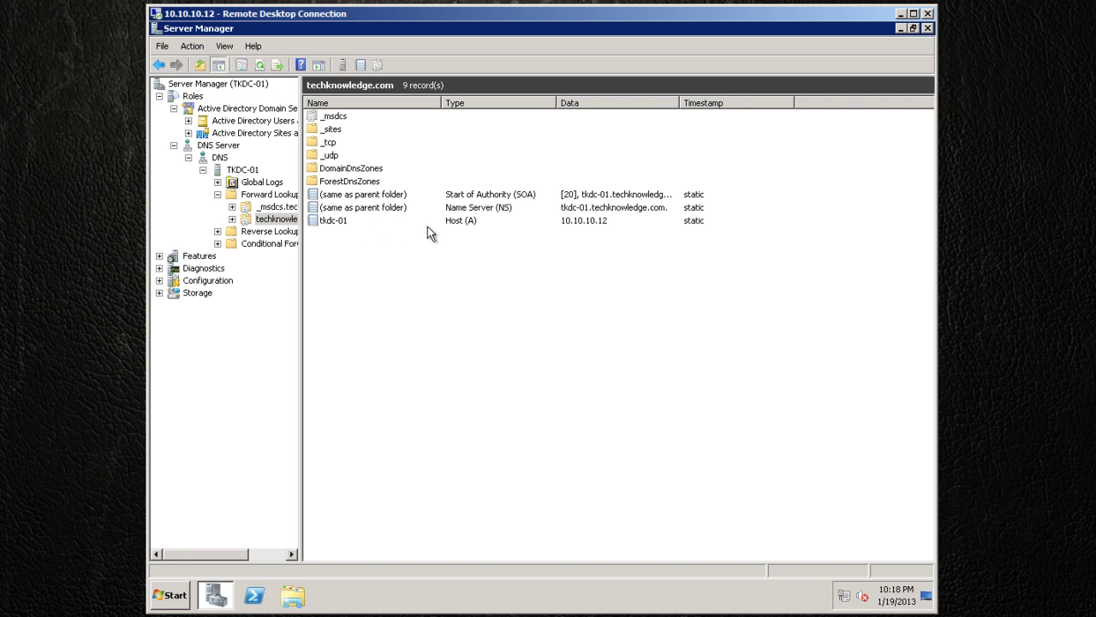
left_click(334, 224)
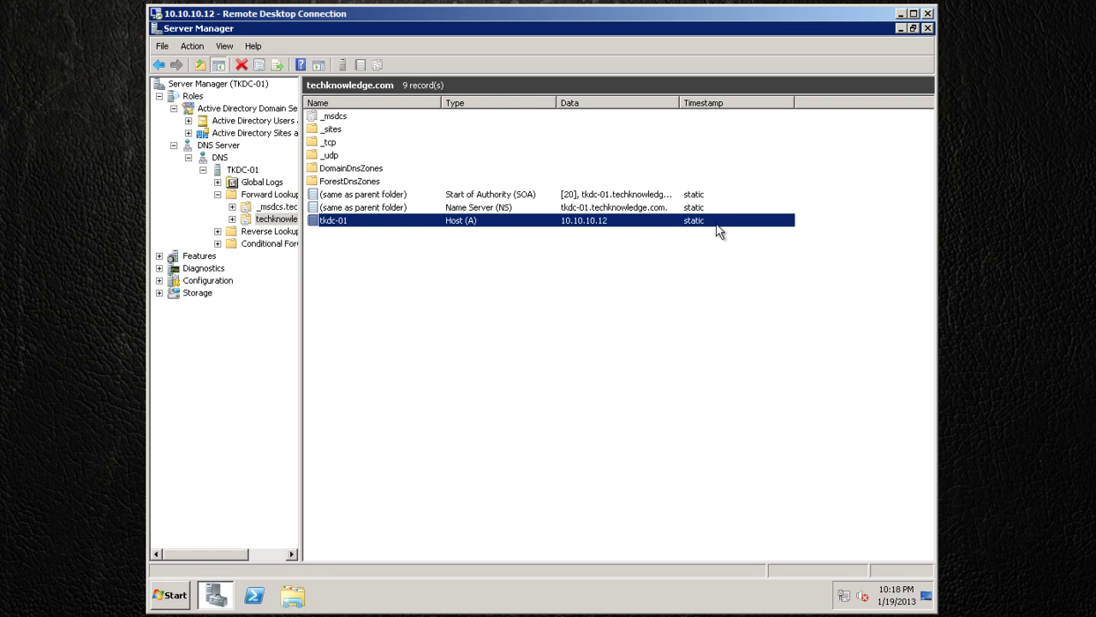
left_click(174, 146)
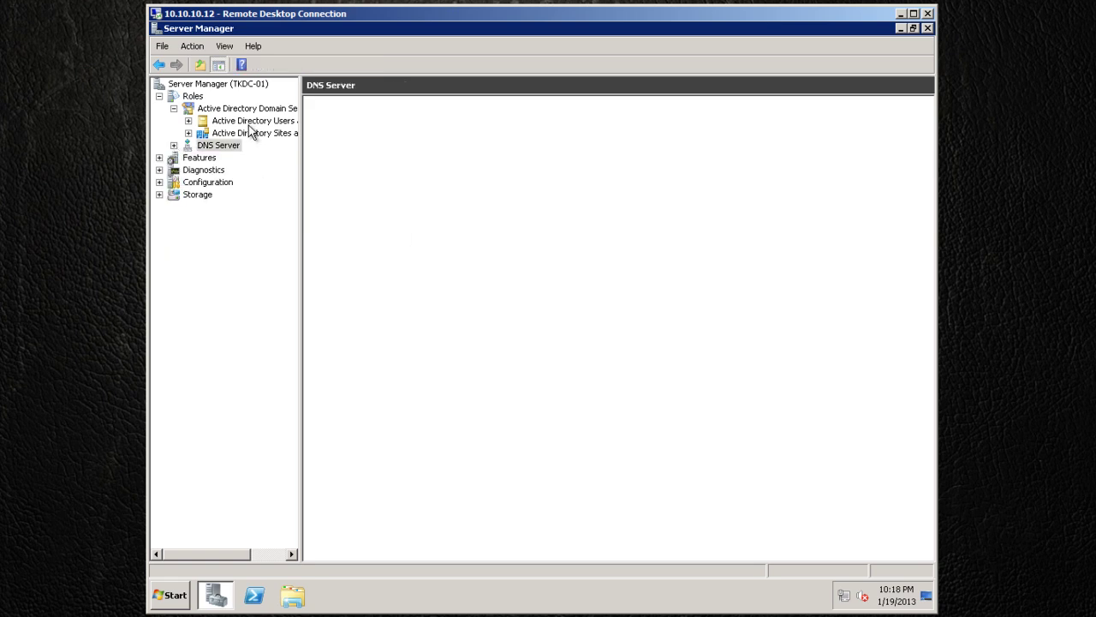
Expand the techknowledge.com domain in AD Users and Computers, widen the tree, and show the TKDC-01 summary.
double_click(253, 120)
left_click(203, 134)
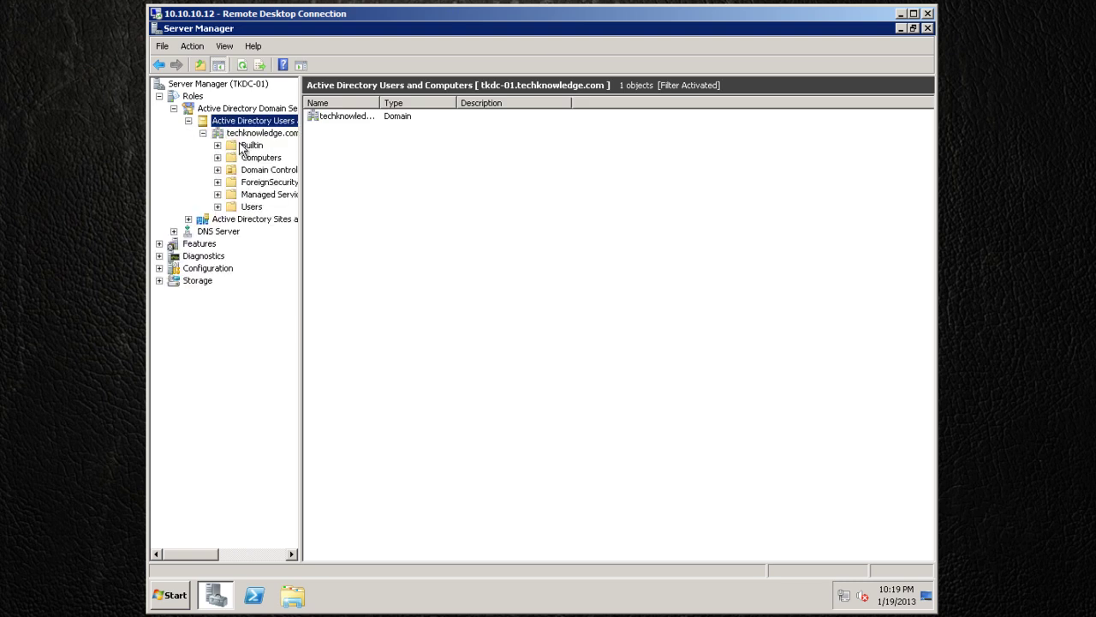
left_click_drag(301, 214, 387, 216)
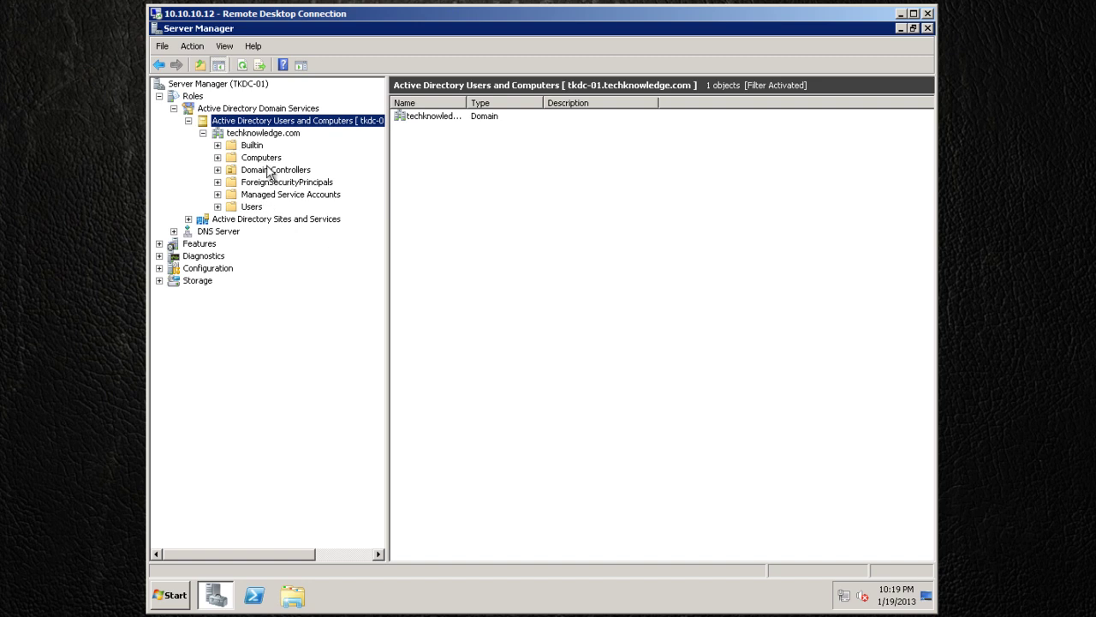
left_click(174, 109)
left_click(159, 96)
left_click(181, 85)
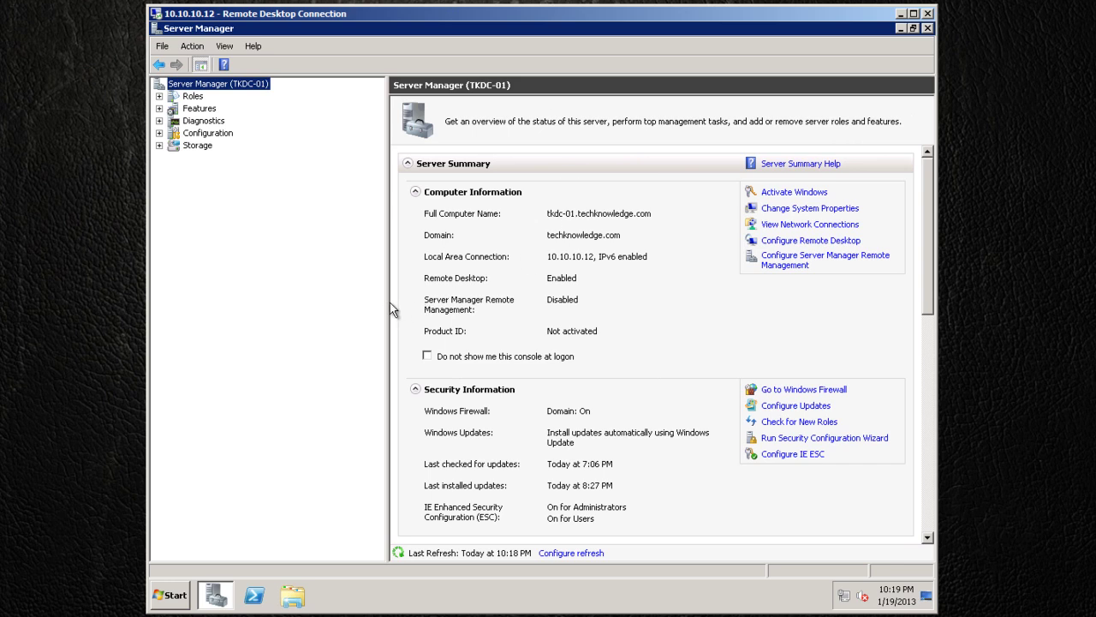
Open the Remote Desktop settings from the server summary, showing Network Level Authentication only.
left_click_drag(390, 302, 257, 300)
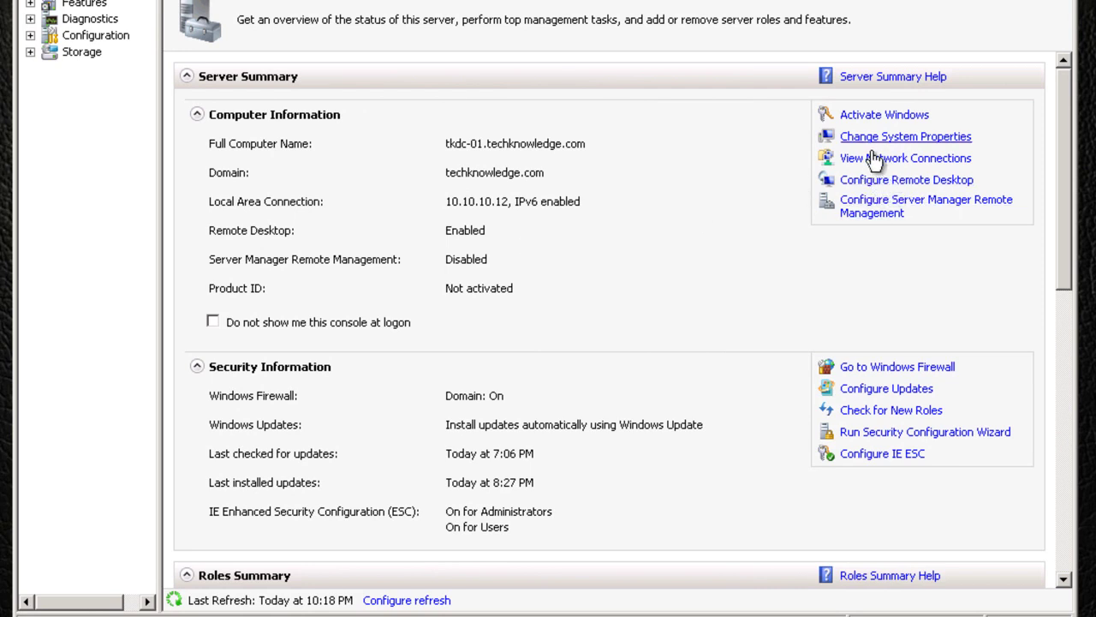
left_click(873, 181)
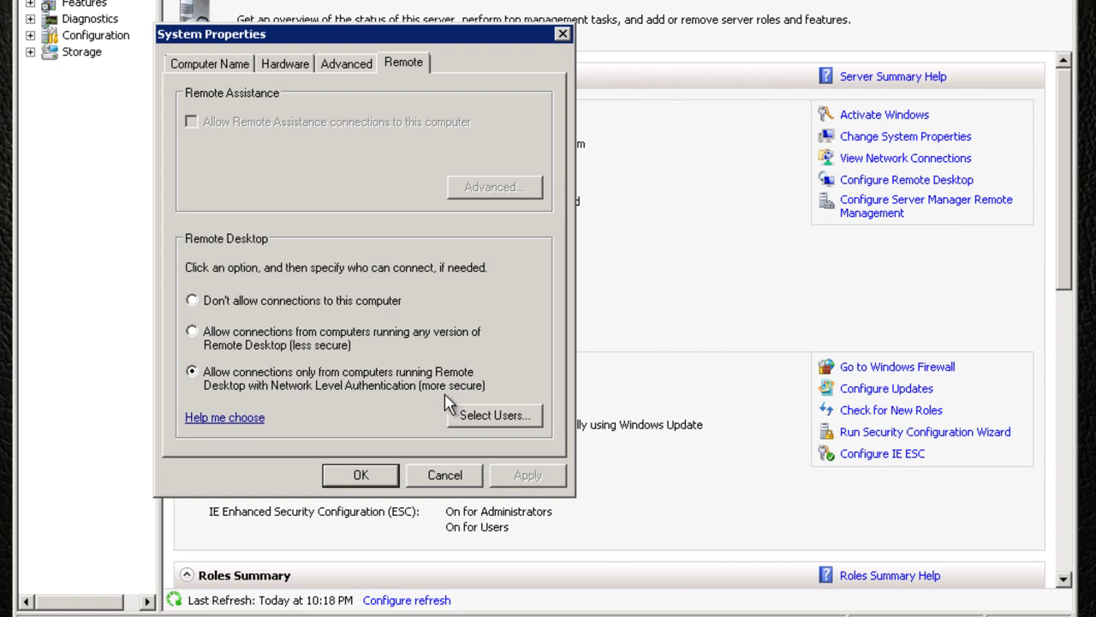
Check that no extra Remote Desktop users are granted access, then close System Properties with OK.
left_click(495, 428)
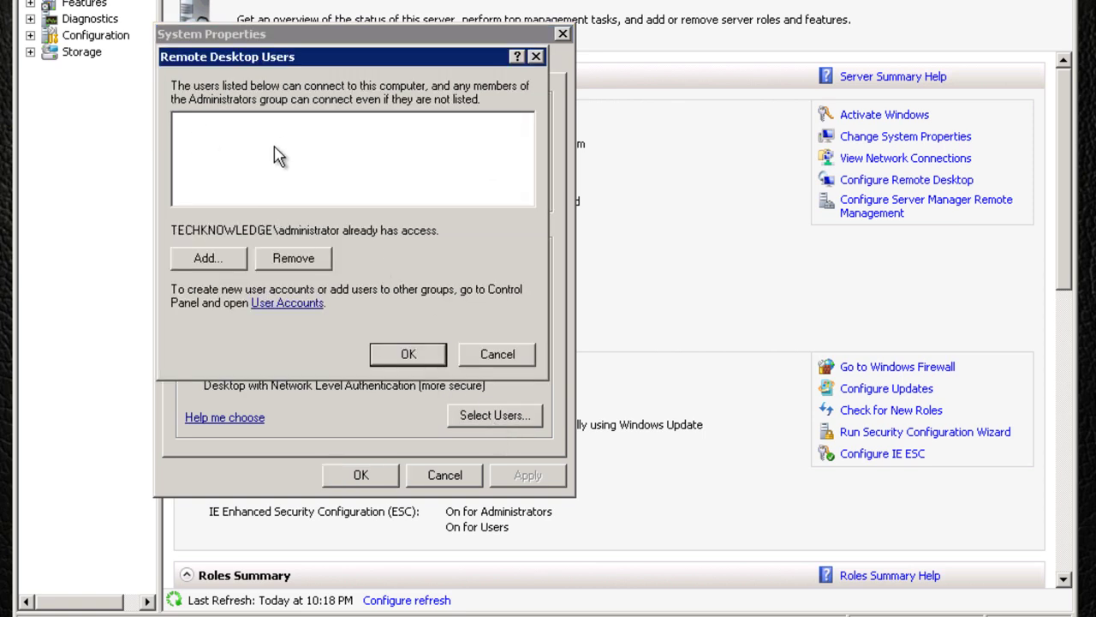
left_click(537, 57)
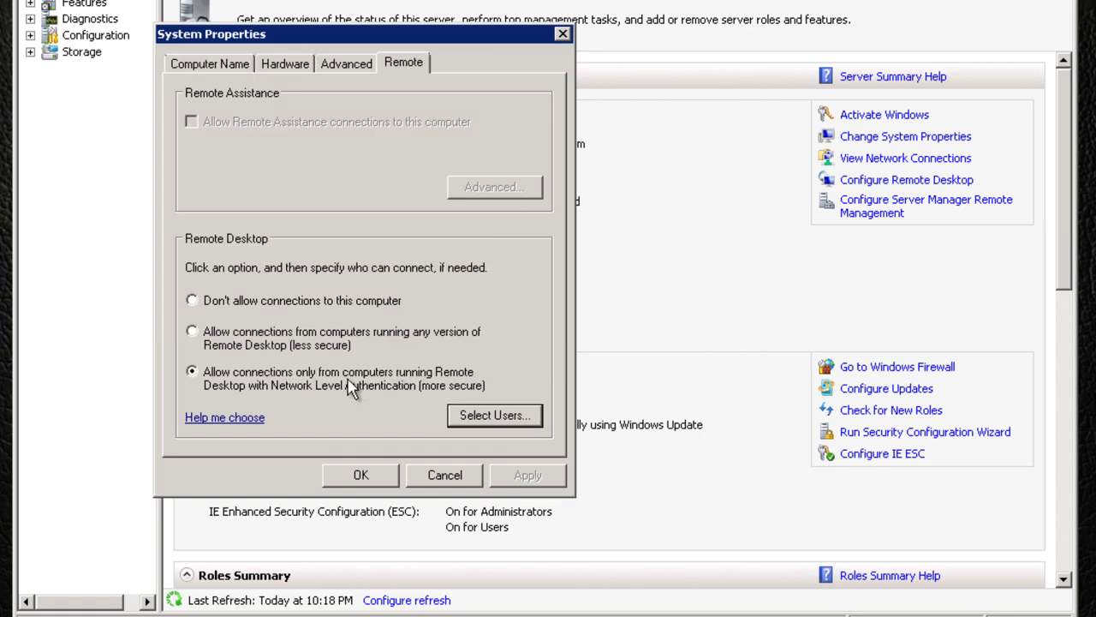
left_click(354, 474)
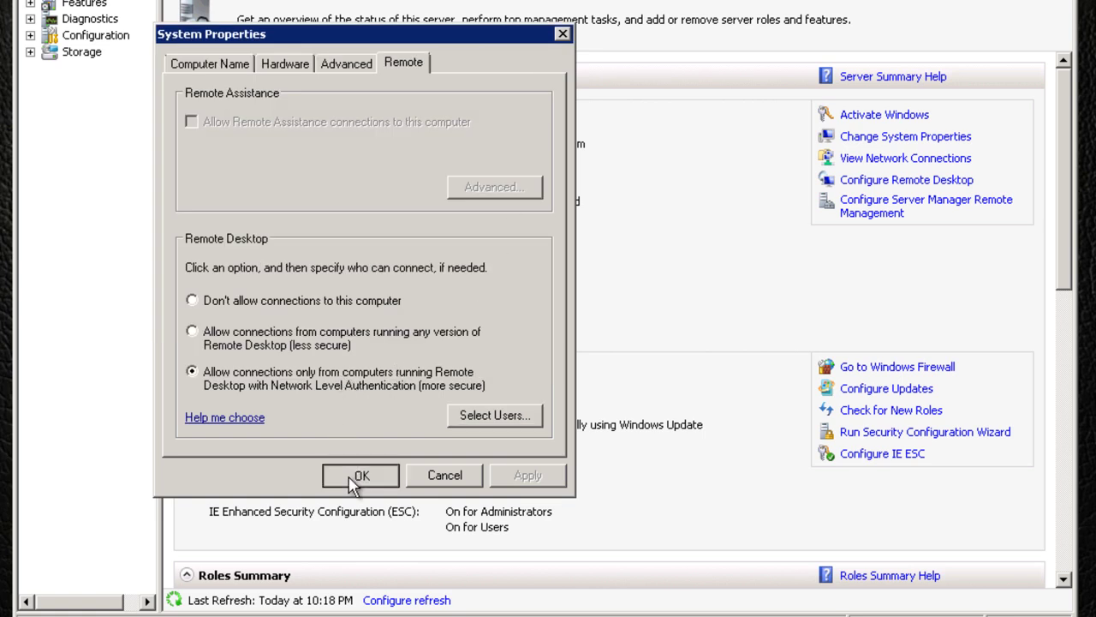